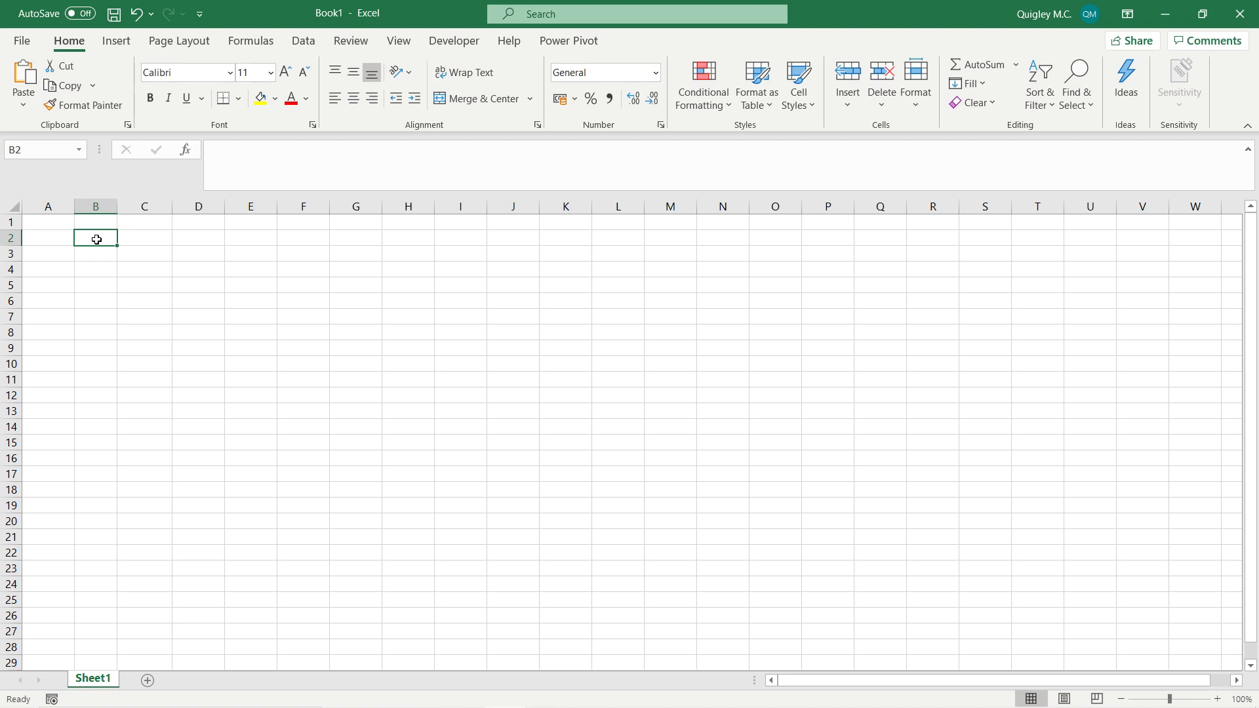
- Enter the column headings Healthy in cell B2 and Unhealthy in cell C2
type("Healthy")
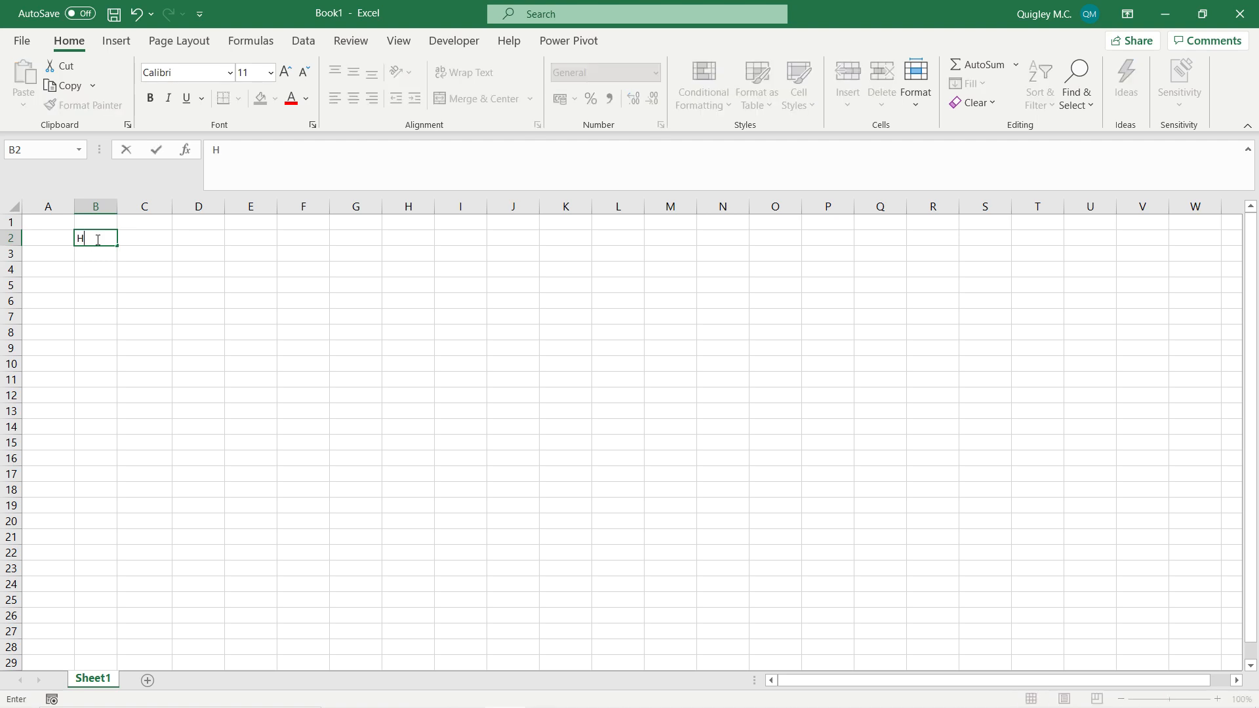
key("ctrl+Return")
key("Left")
key("Right")
key("Right")
type("Unhealthy")
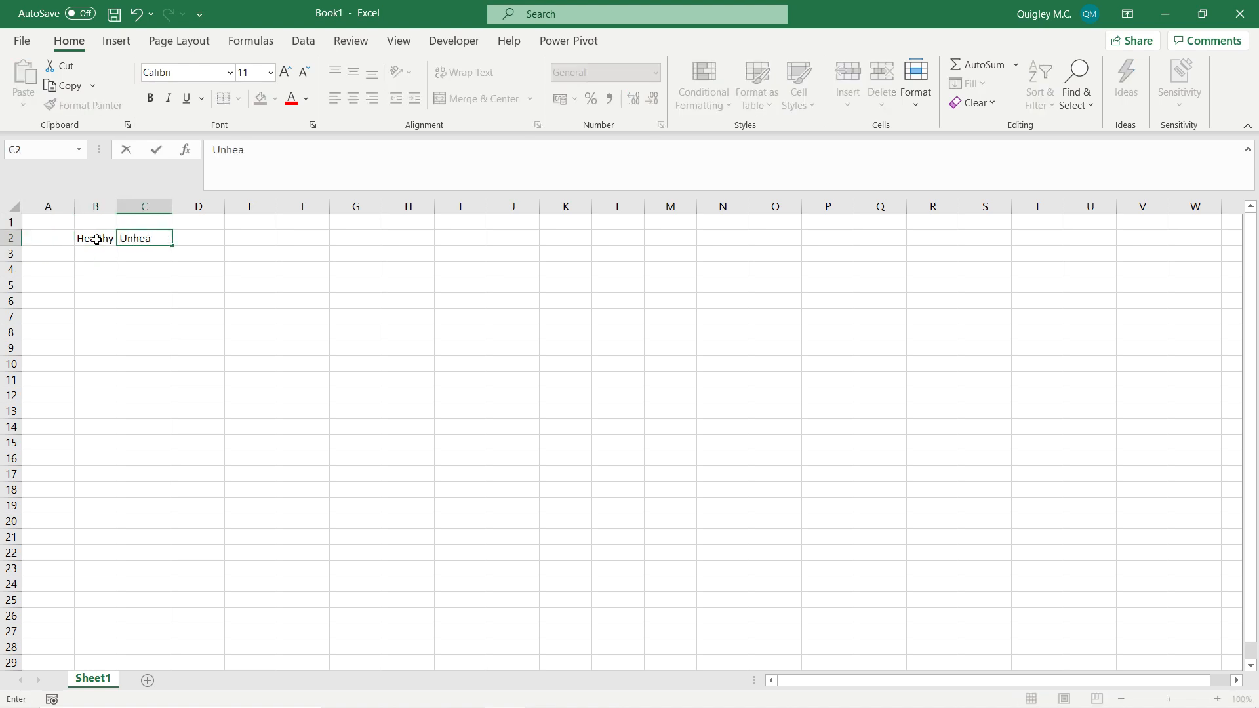
key("Return")
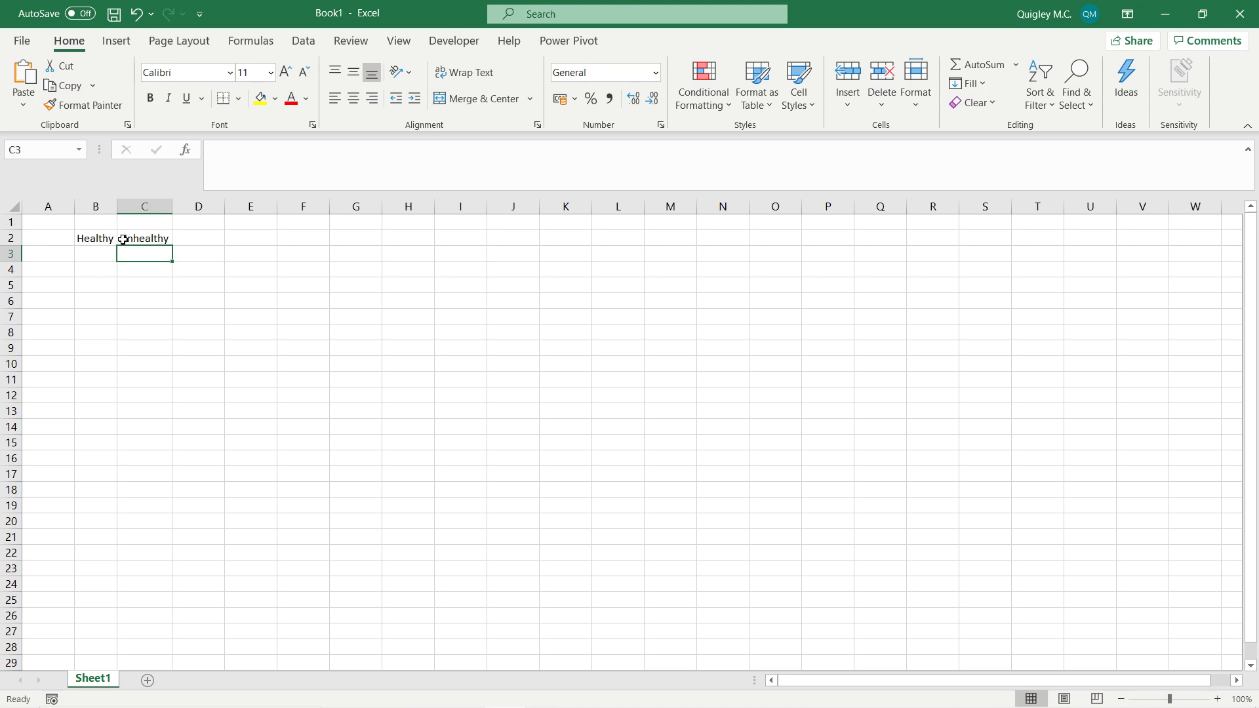
- Enter the row labels Median in cell A3 and IQR in cell A4
left_click(92, 252)
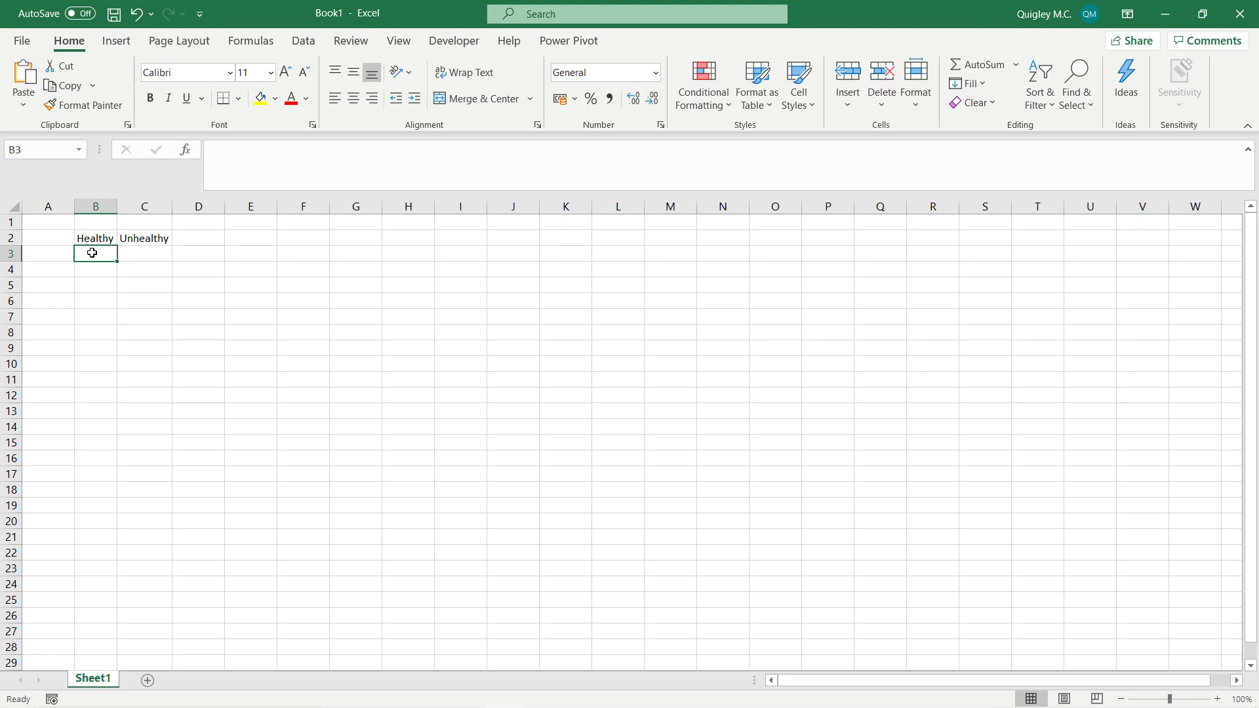
key("Left")
type("Median")
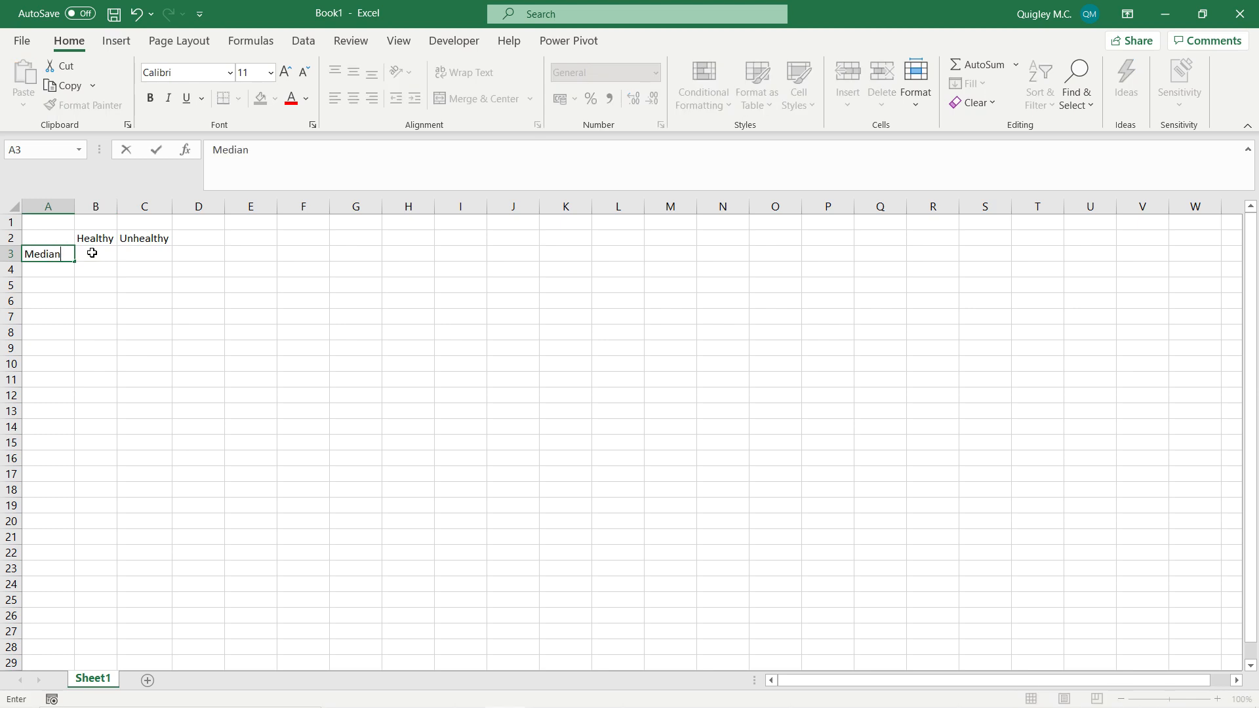
key("Return")
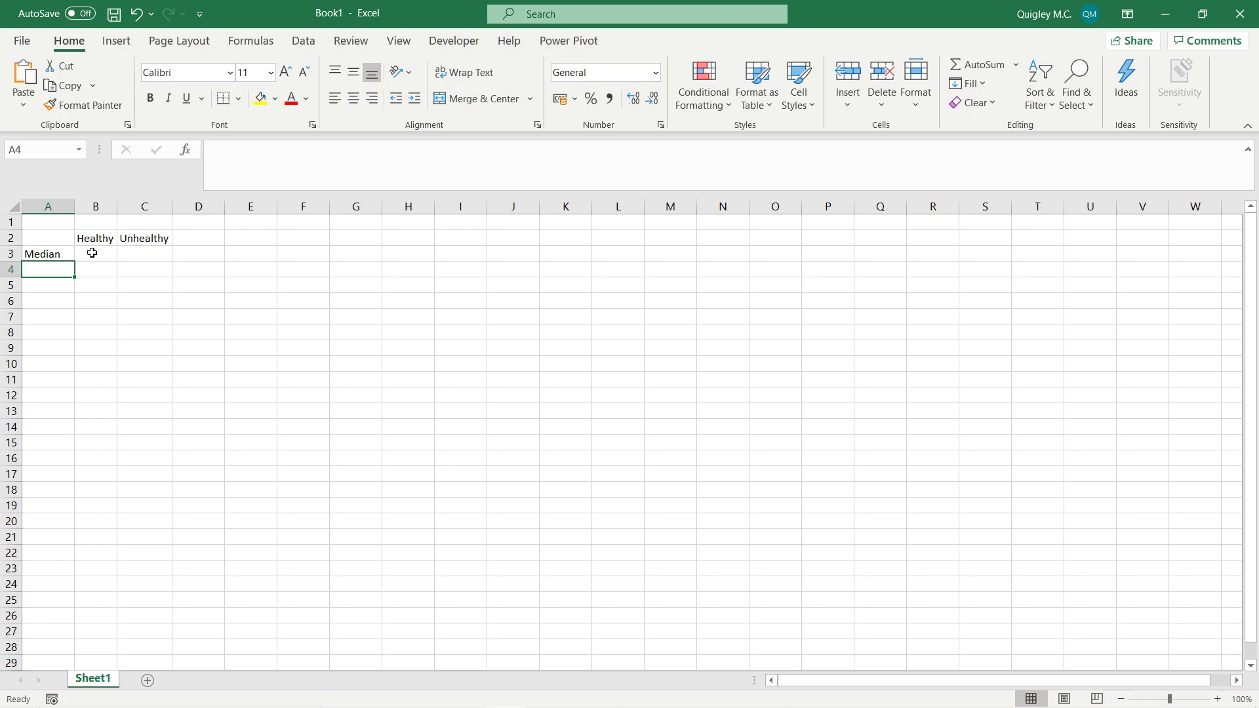
type("IQR")
key("Return")
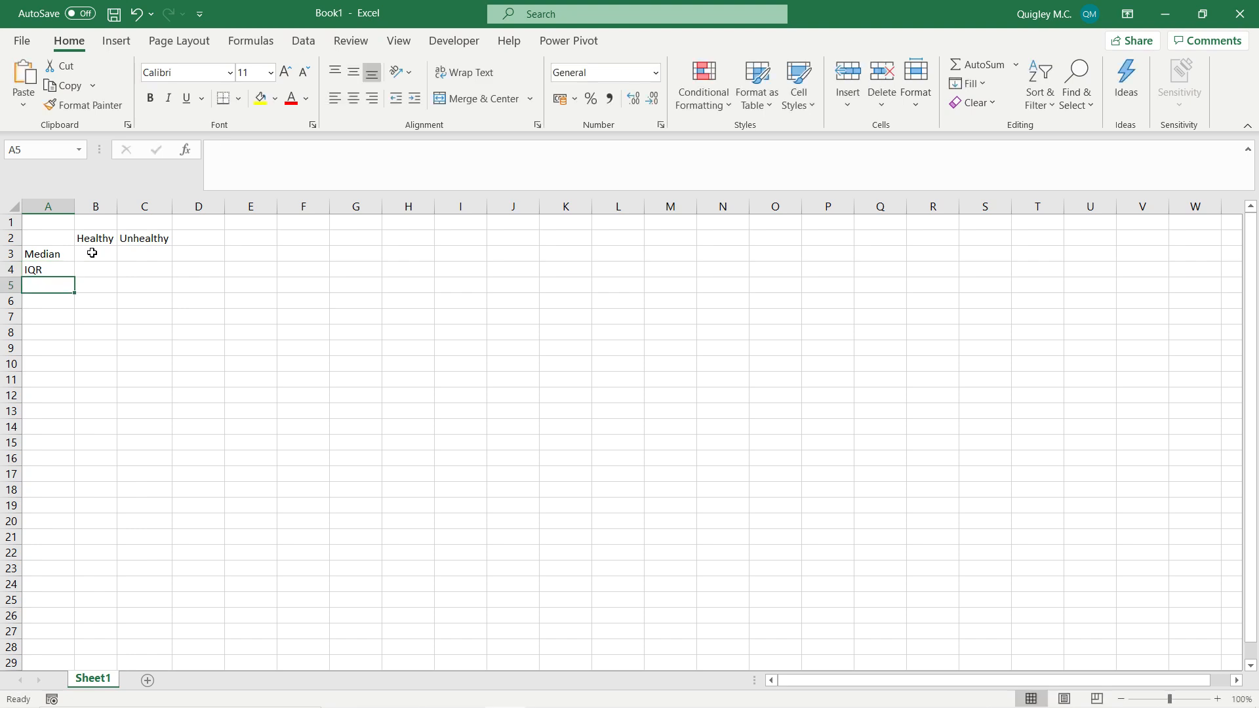
- Go over the Healthy and Unhealthy headings and the Median and IQR row labels, ending on cell B3
key("Up")
key("Up")
key("Up")
key("Right")
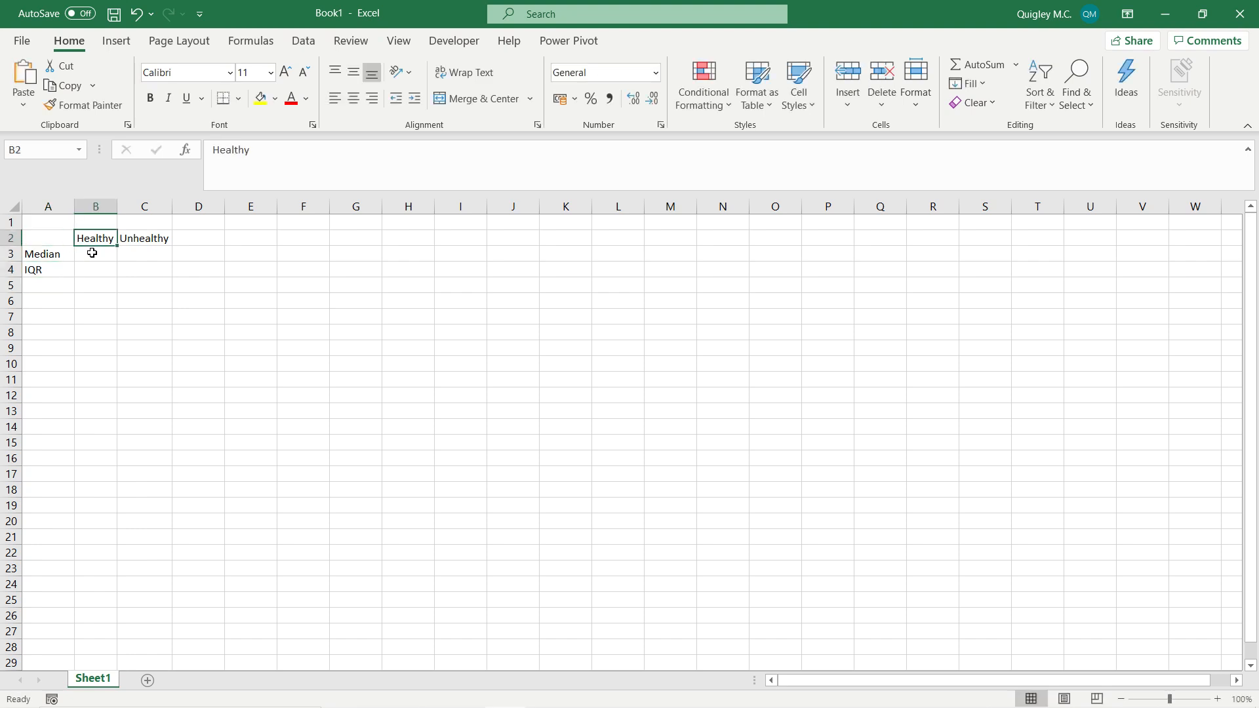
key("Right")
key("Left")
key("Right")
key("Left")
key("Left")
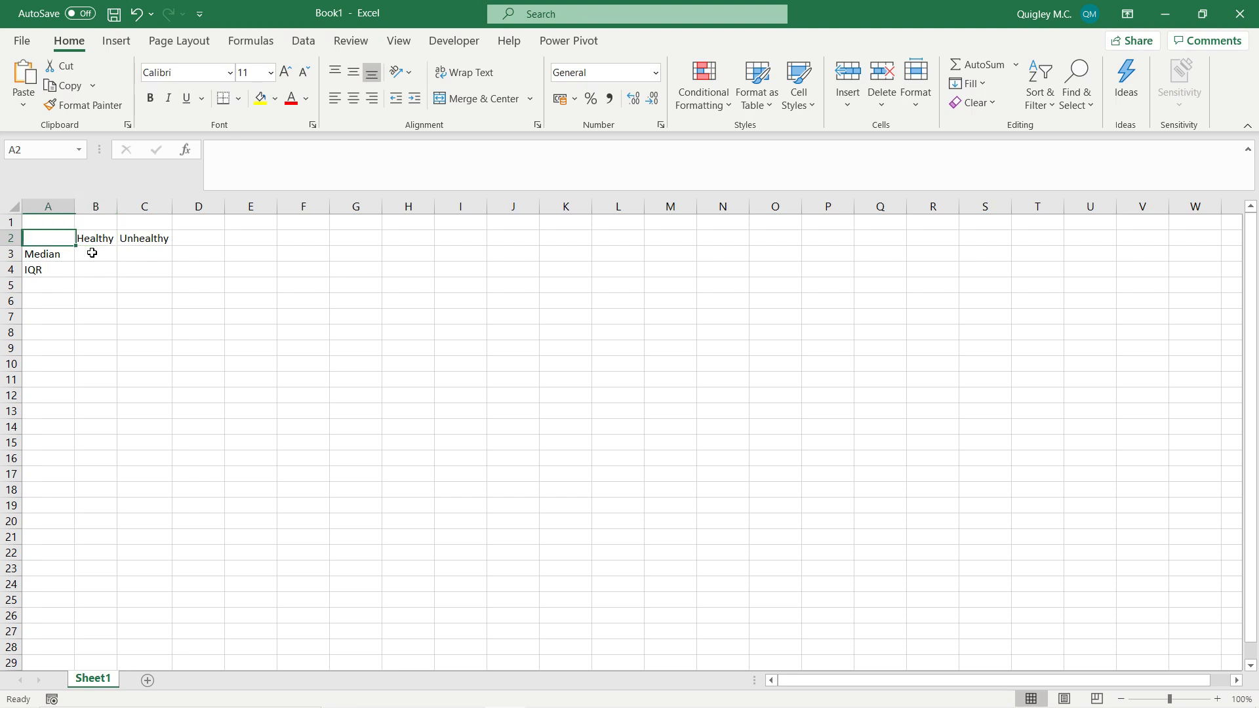
key("Down")
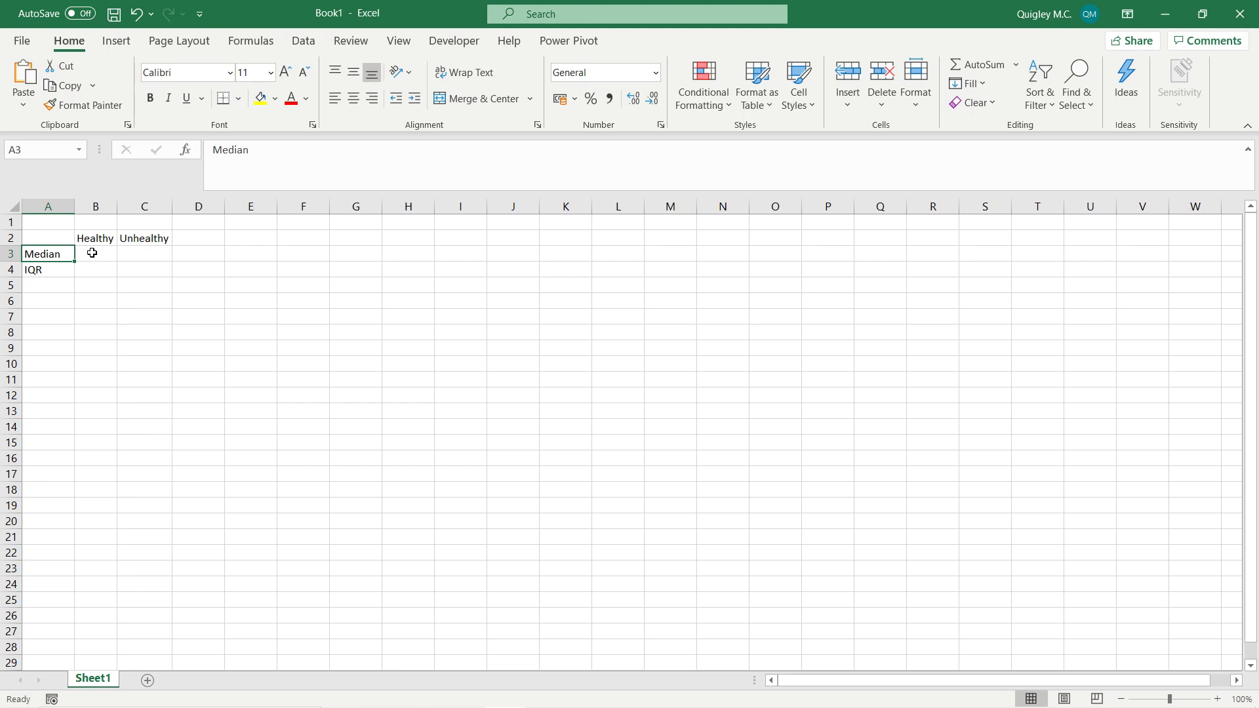
key("Down")
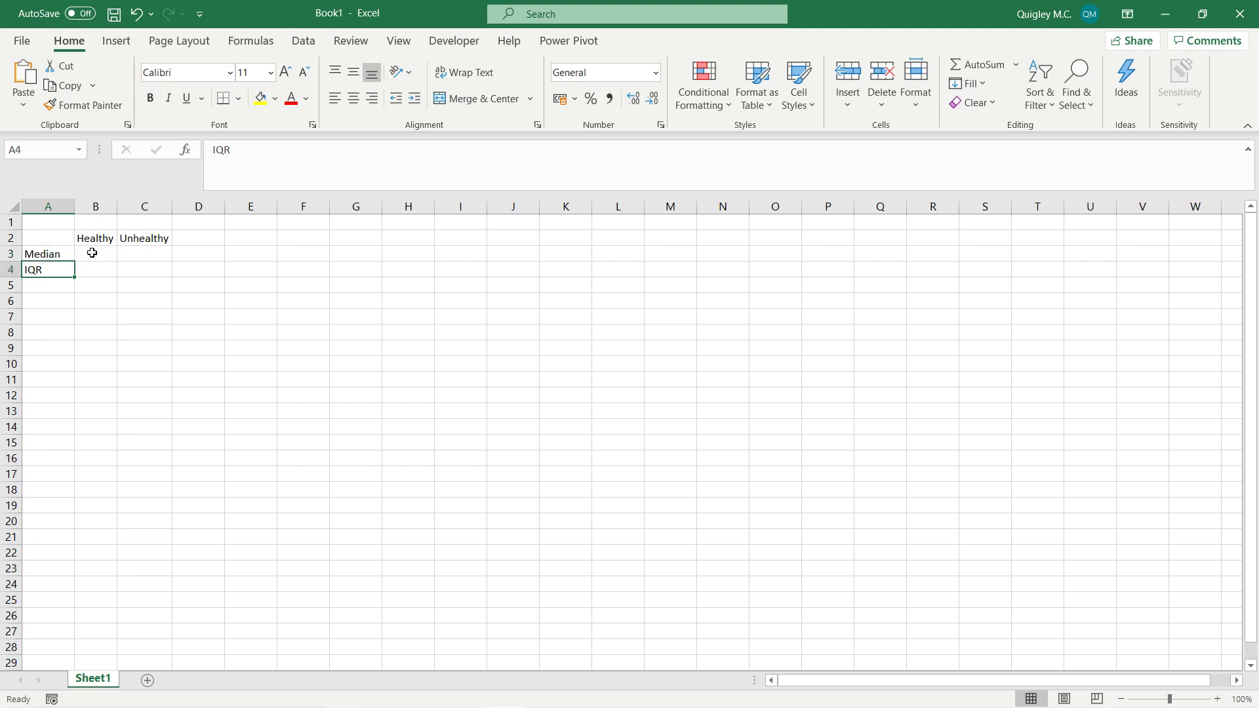
key("Right")
key("Up")
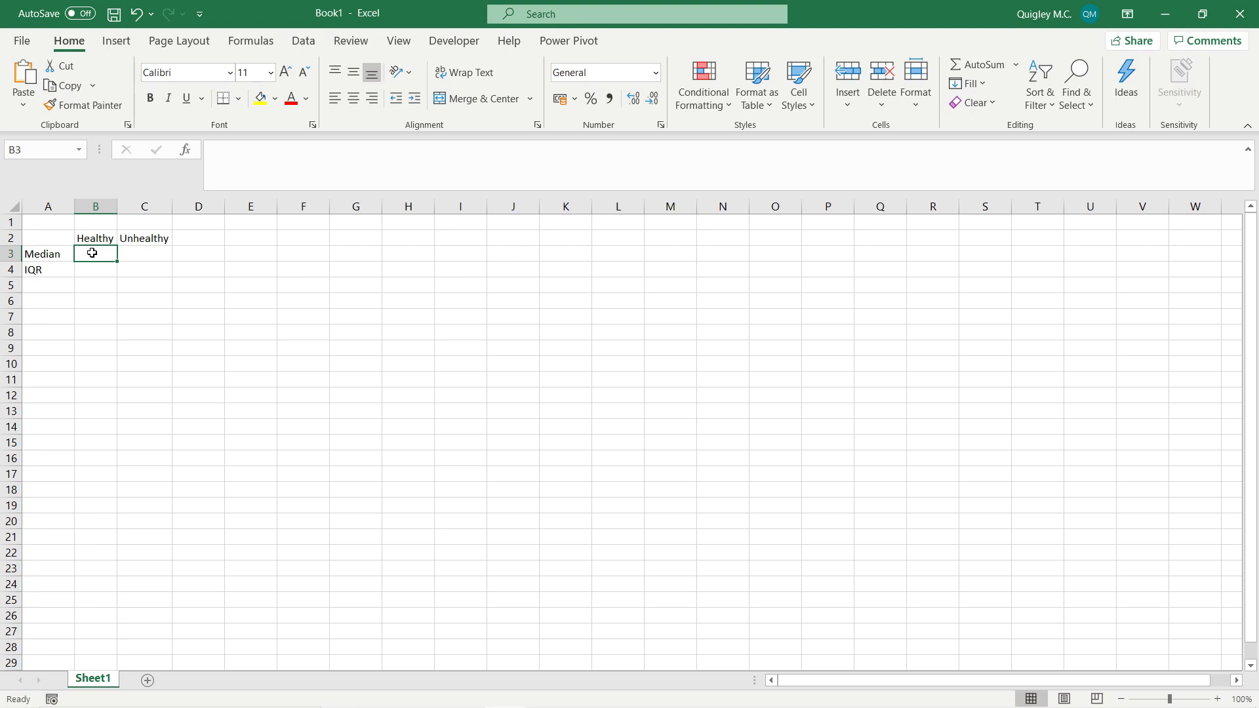
- Switch to JASP and replace the Paired Samples T-Test with a Descriptive Statistics analysis of Healthy condition and Unhealthy condition
key("alt+Tab")
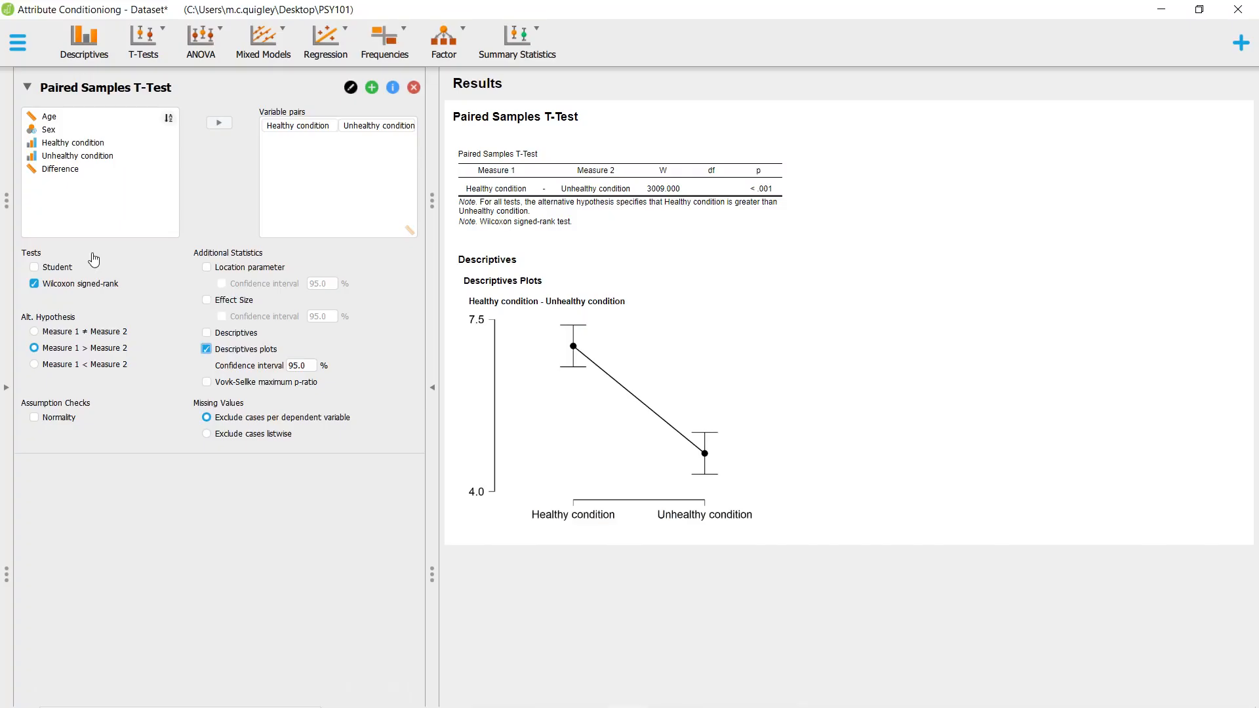
left_click(413, 87)
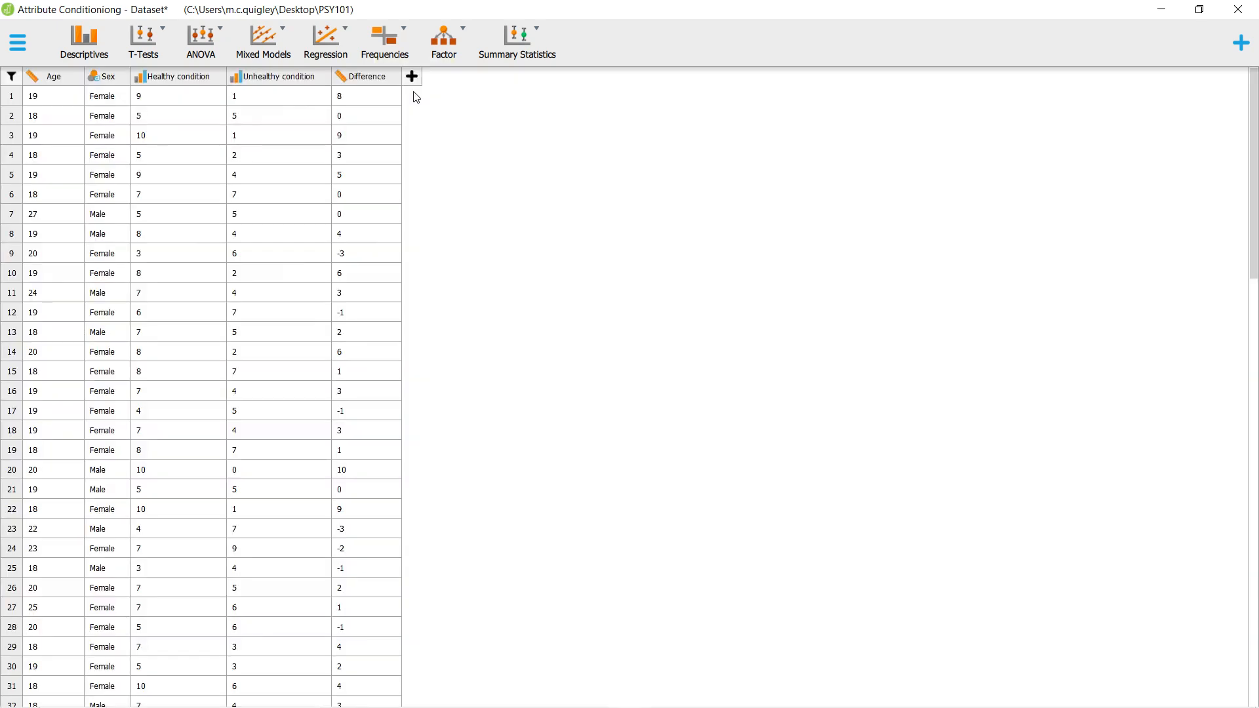
left_click(86, 46)
left_click(131, 145)
left_click(132, 156, "shift")
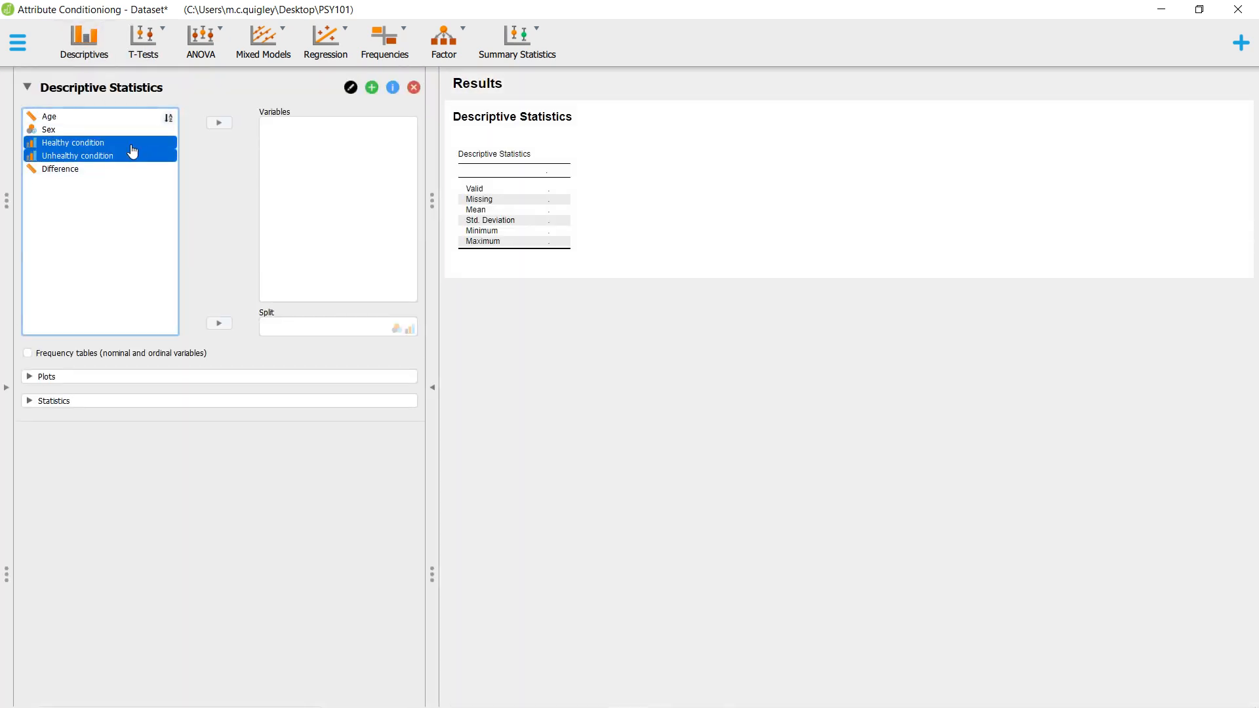
left_click(221, 127)
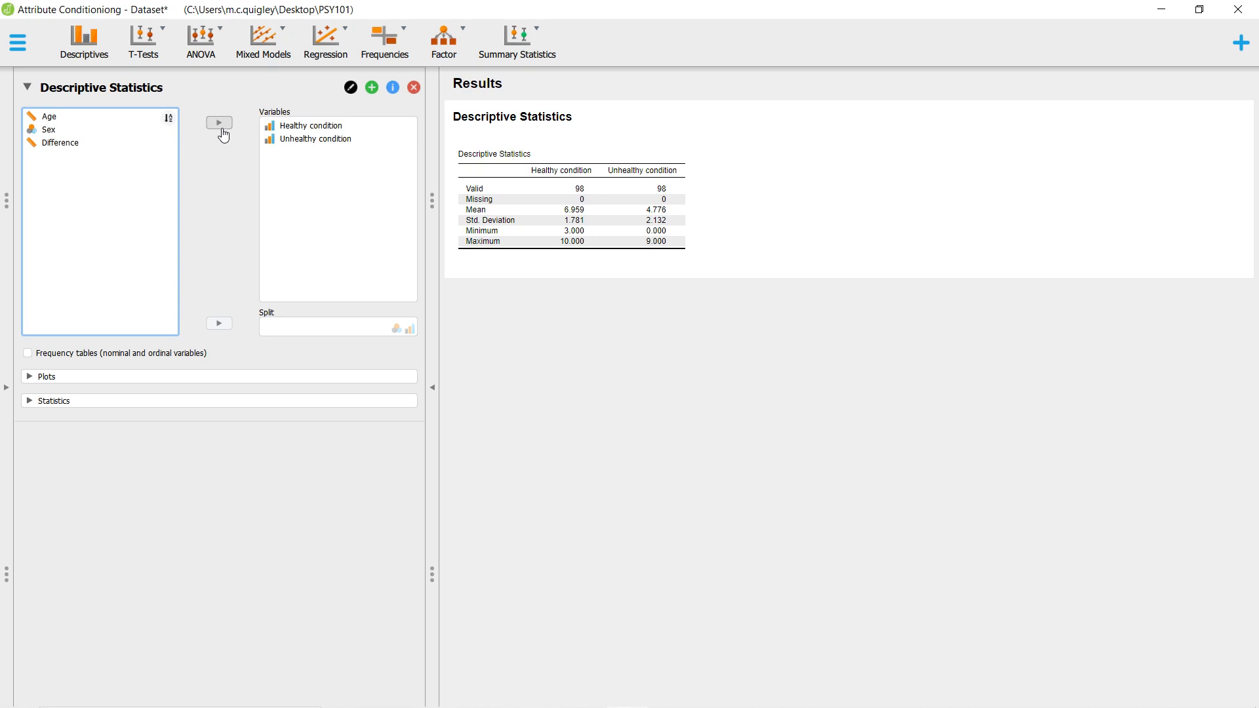
- Add the median and IQR to the statistics reported in the Descriptive Statistics analysis
left_click(29, 406)
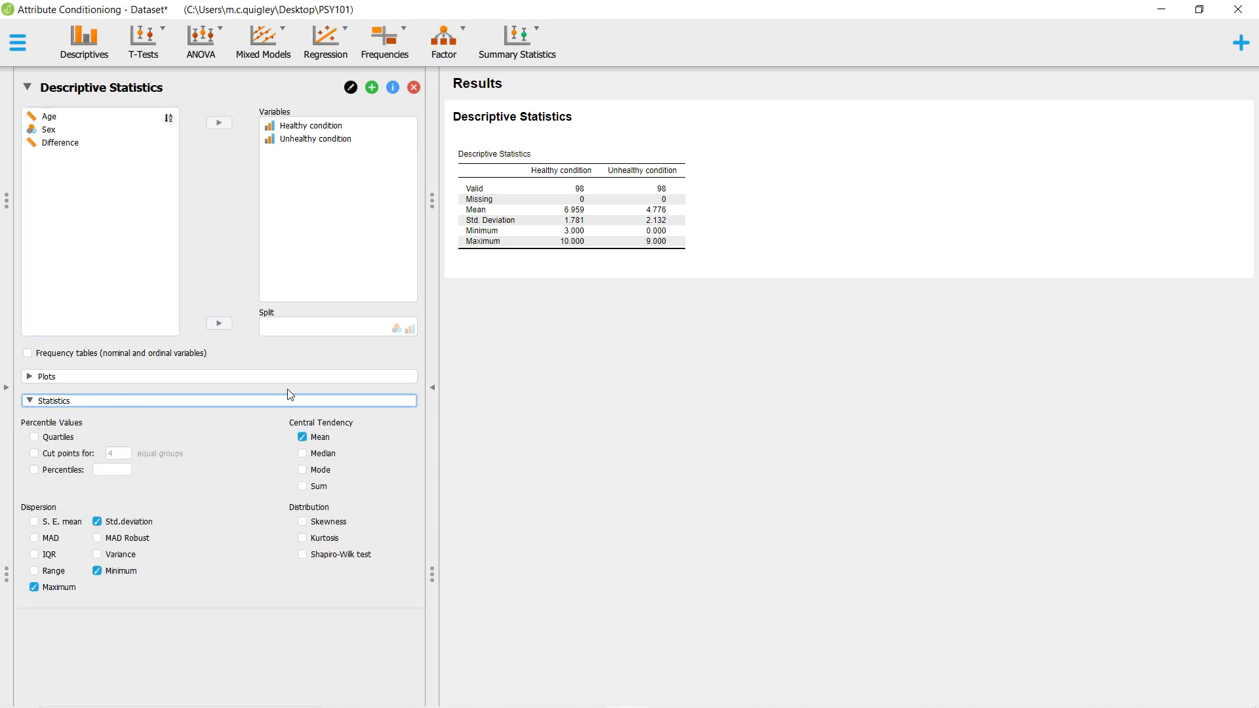
left_click(324, 455)
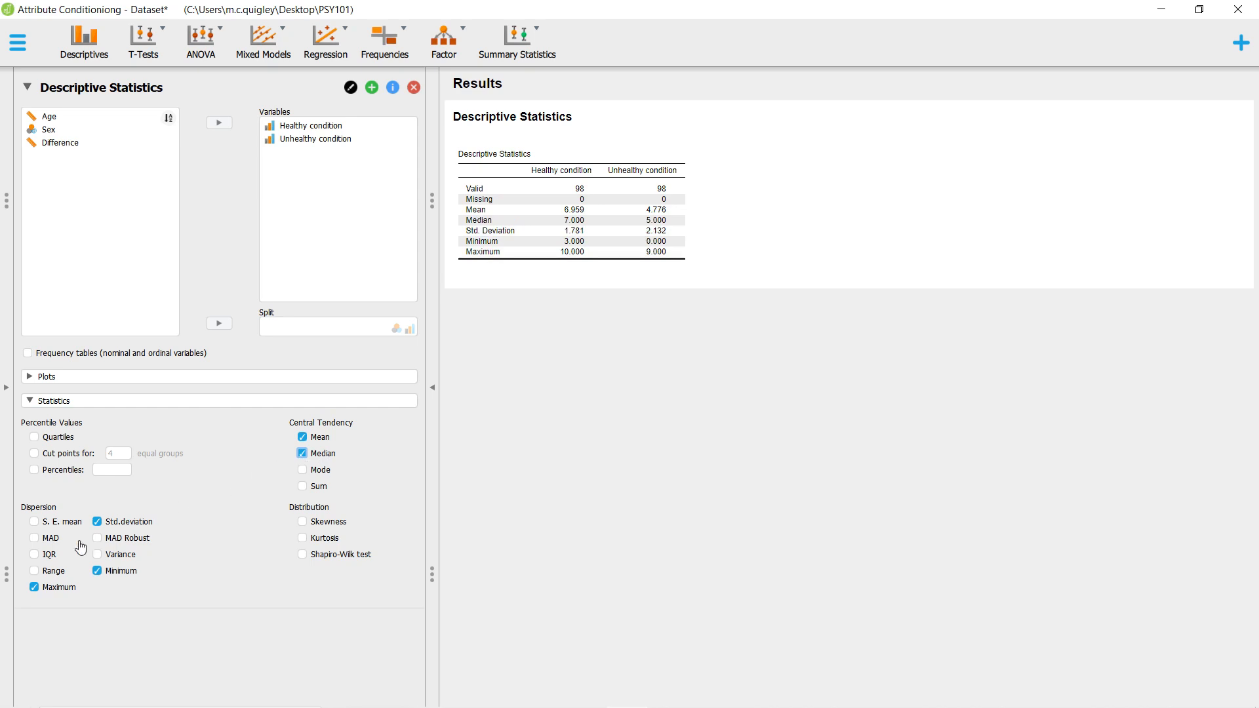
left_click(42, 556)
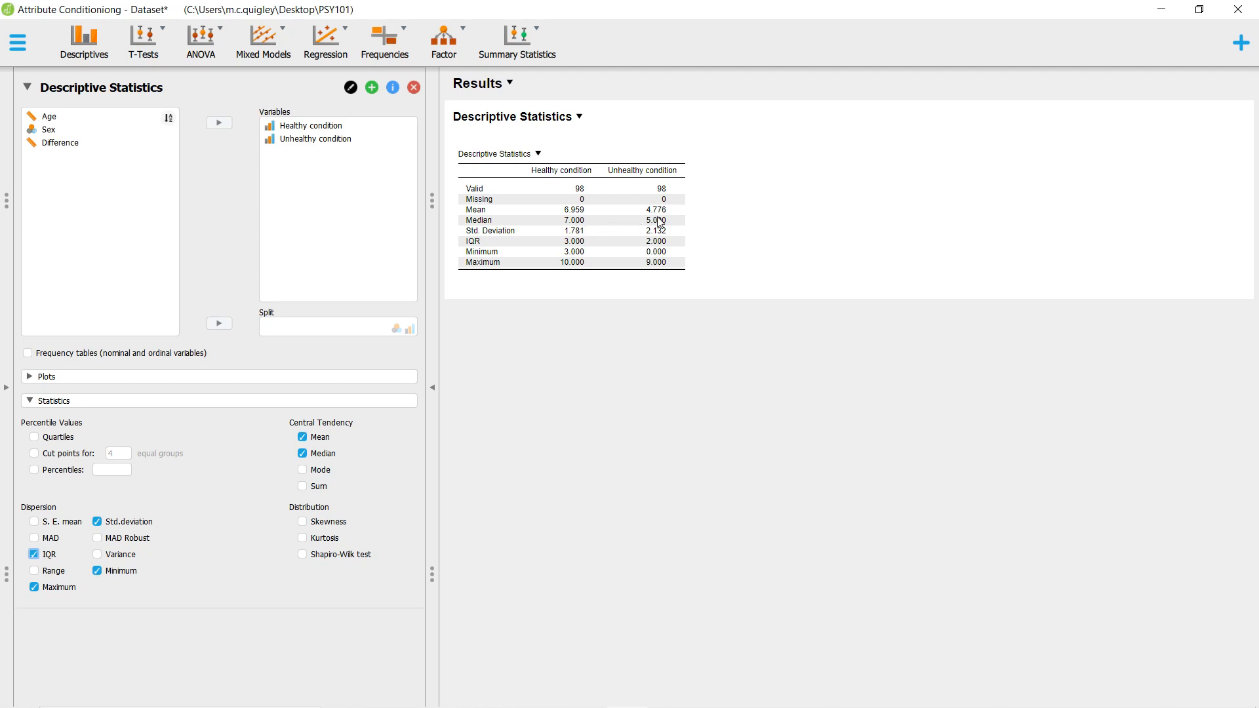
- Switch to Excel and enter the medians from the results table, 7 for Healthy and 5 for Unhealthy
key("alt+Tab")
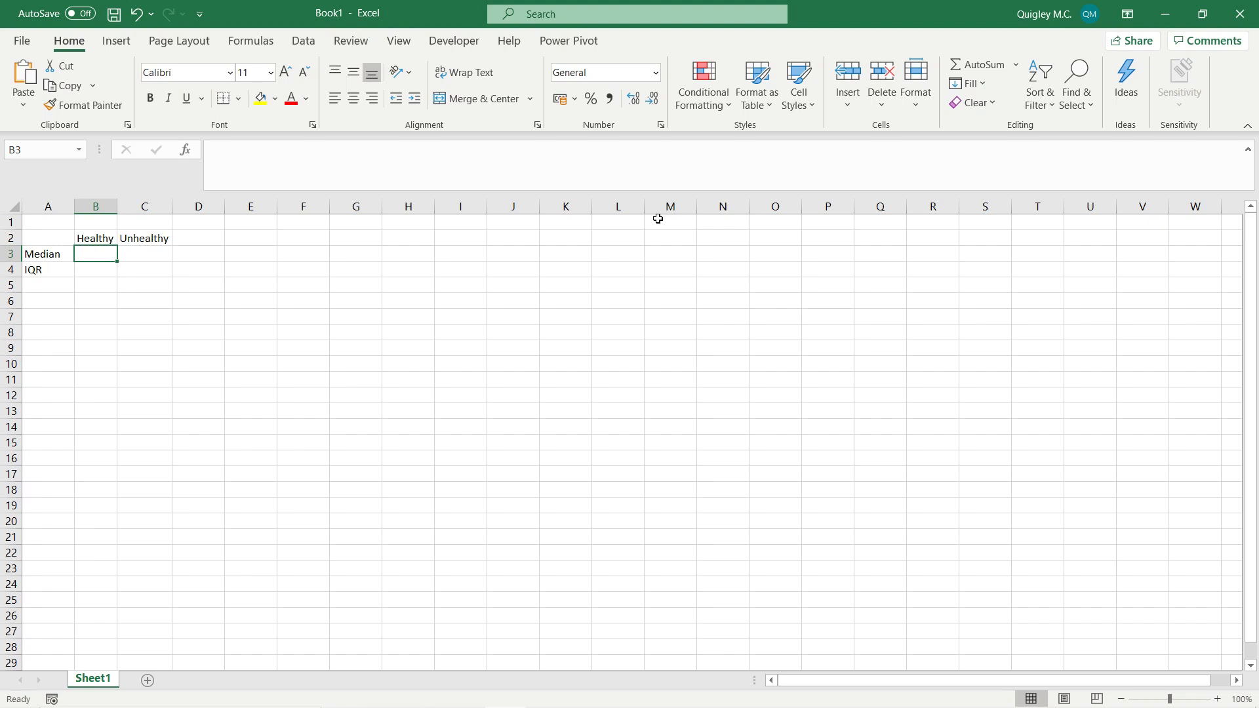
type("7")
key("Tab")
type("5")
key("Return")
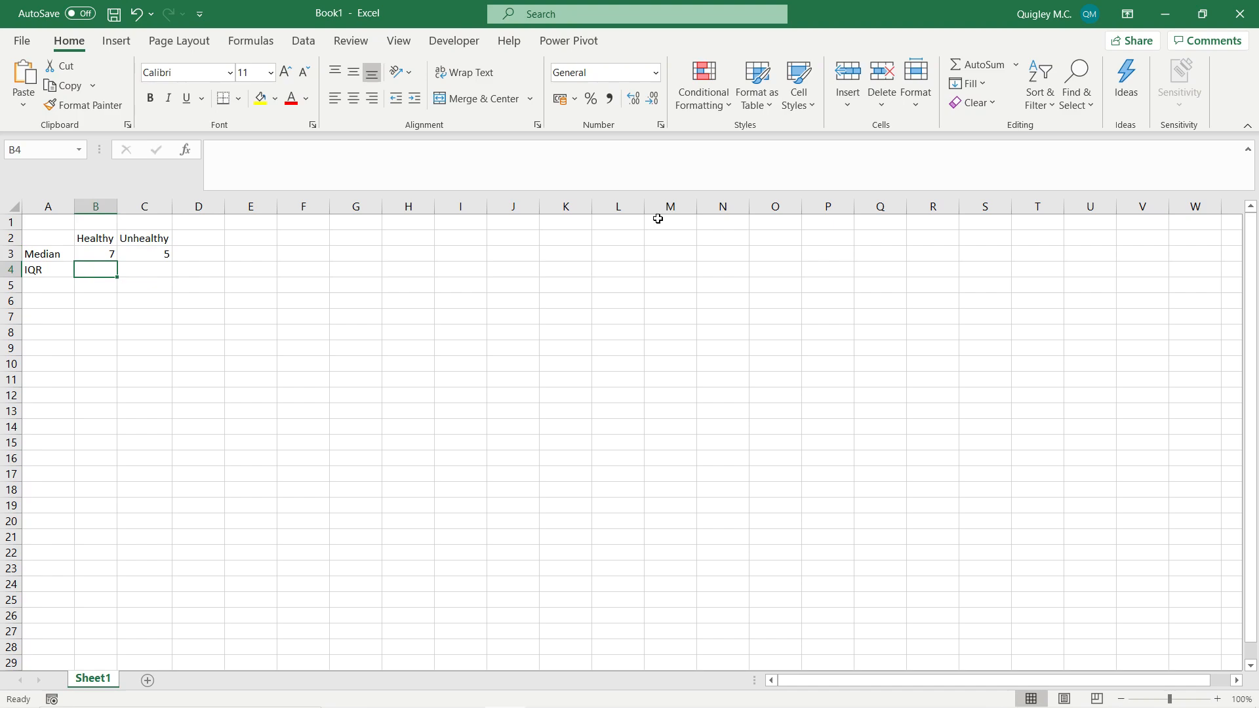
- Check the IQR values in JASP and enter them in Excel's IQR row, 3 for Healthy and 2 for Unhealthy
key("alt+Tab")
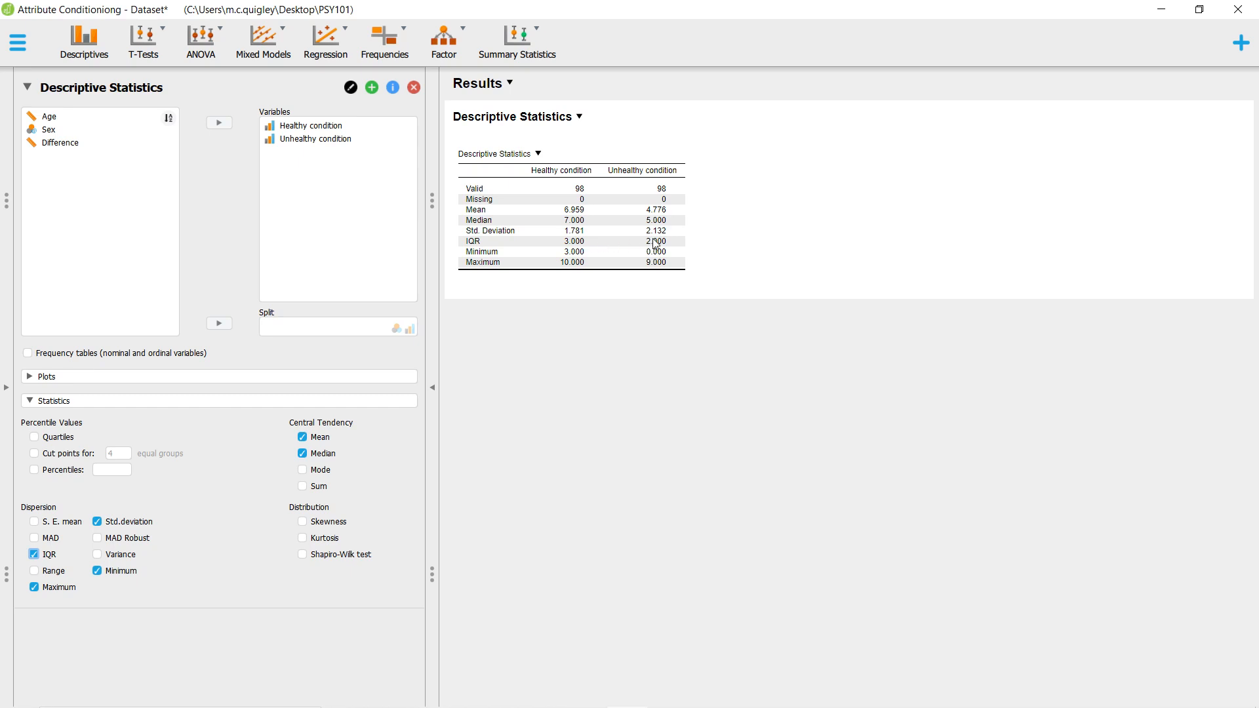
key("alt+Tab")
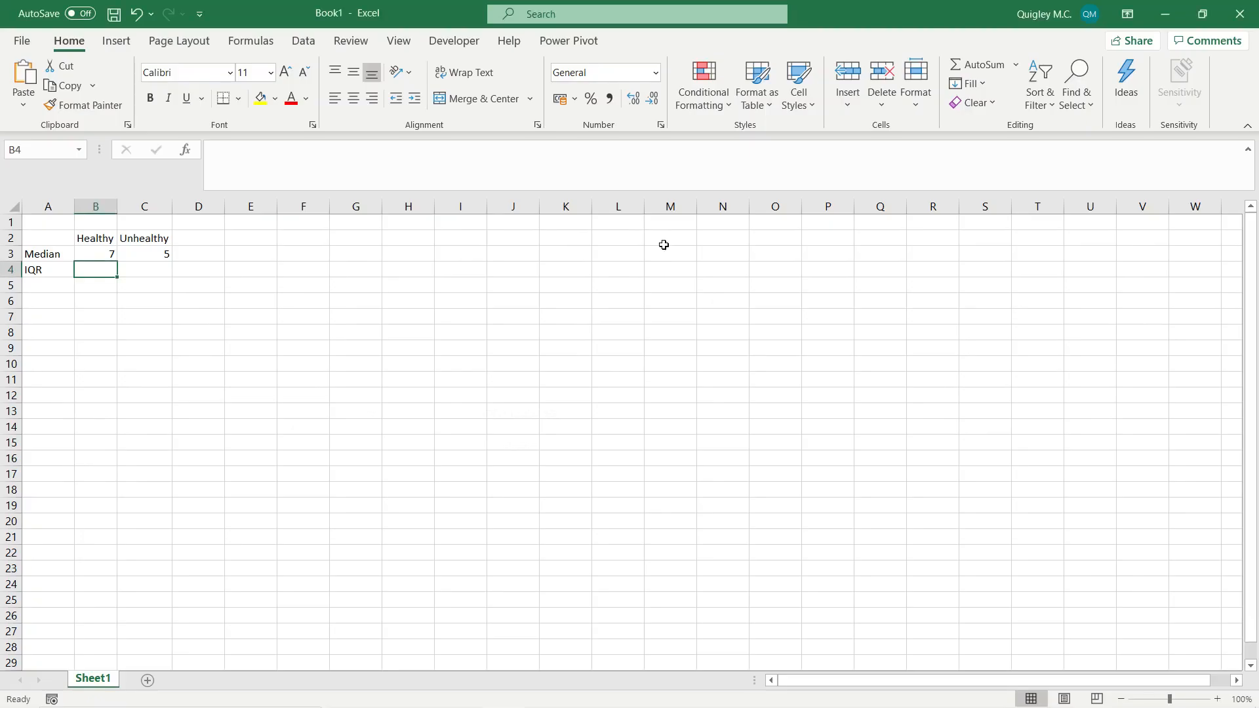
type("3")
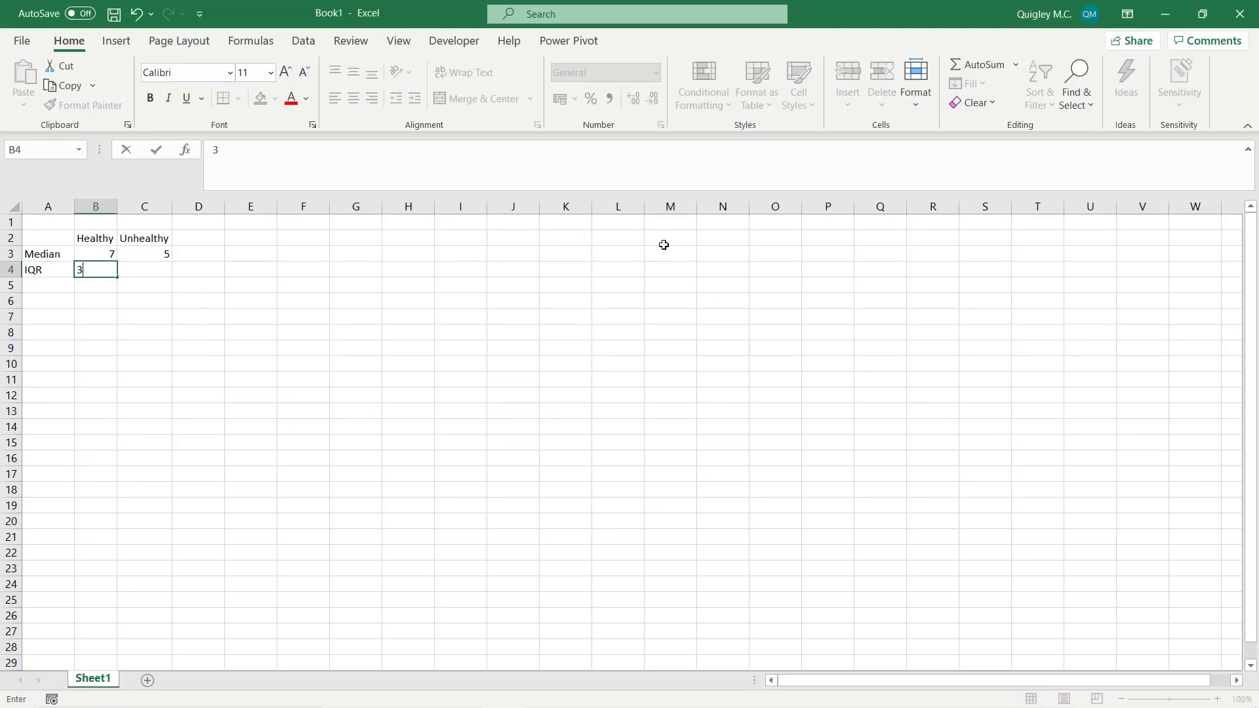
key("Tab")
type("2")
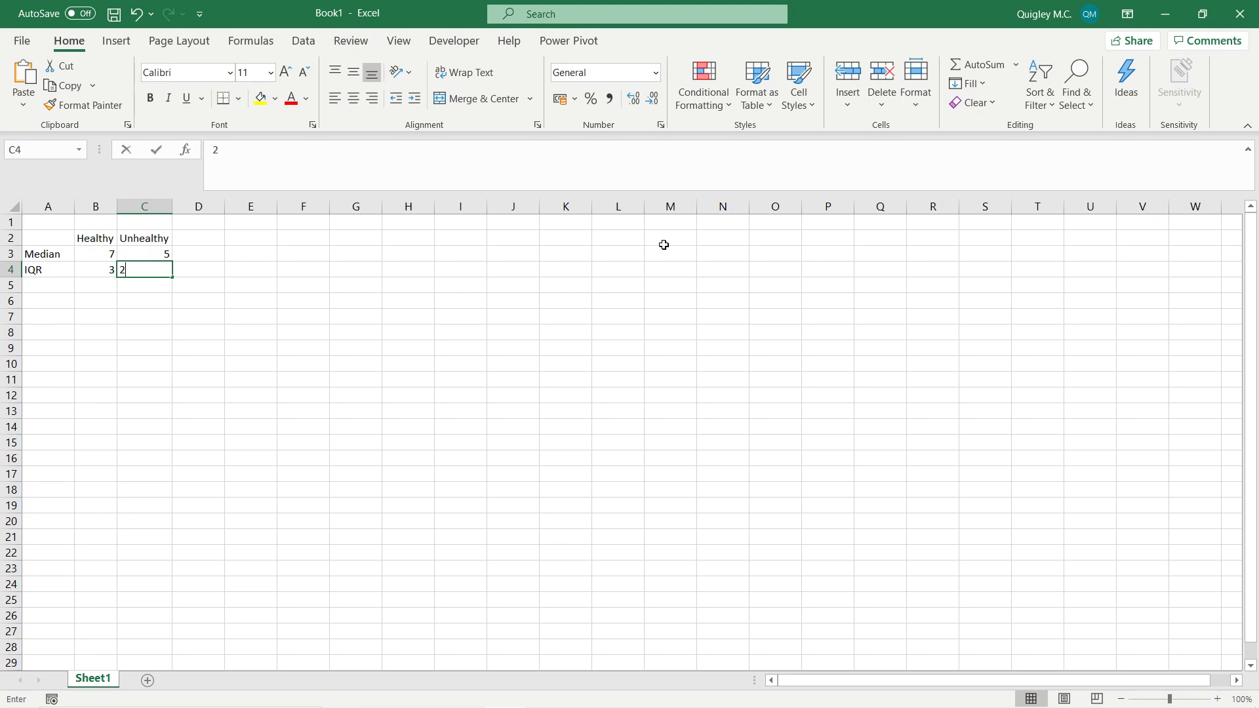
key("Tab")
- Insert a 2-D clustered column chart from the headings and Median row in cells A2:C3
key("Left")
key("Home")
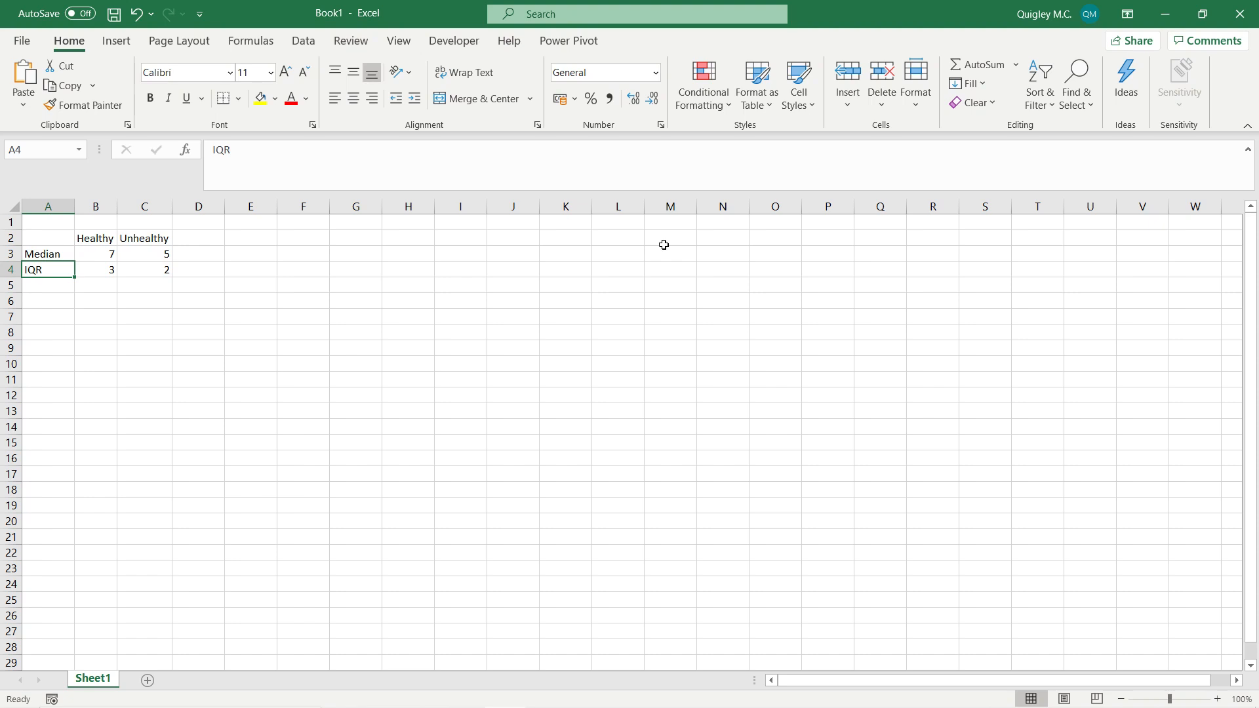
key("Up")
key("Up")
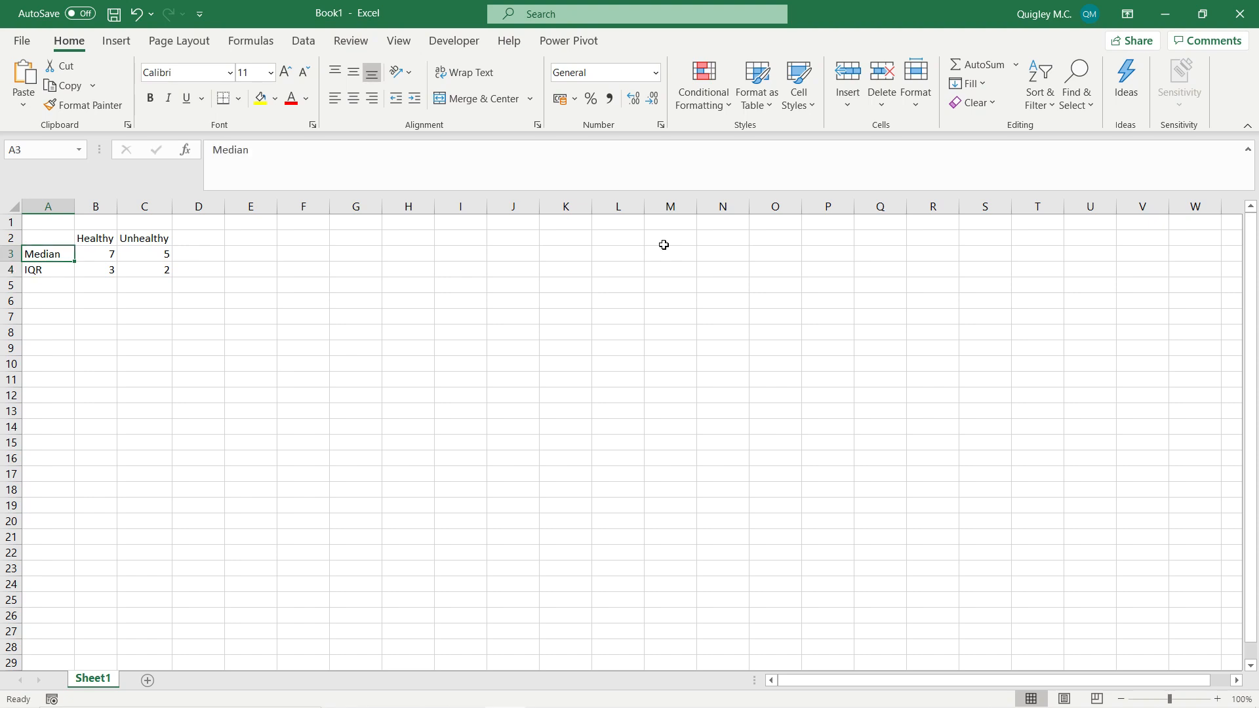
key("shift+Right")
key("shift+Right")
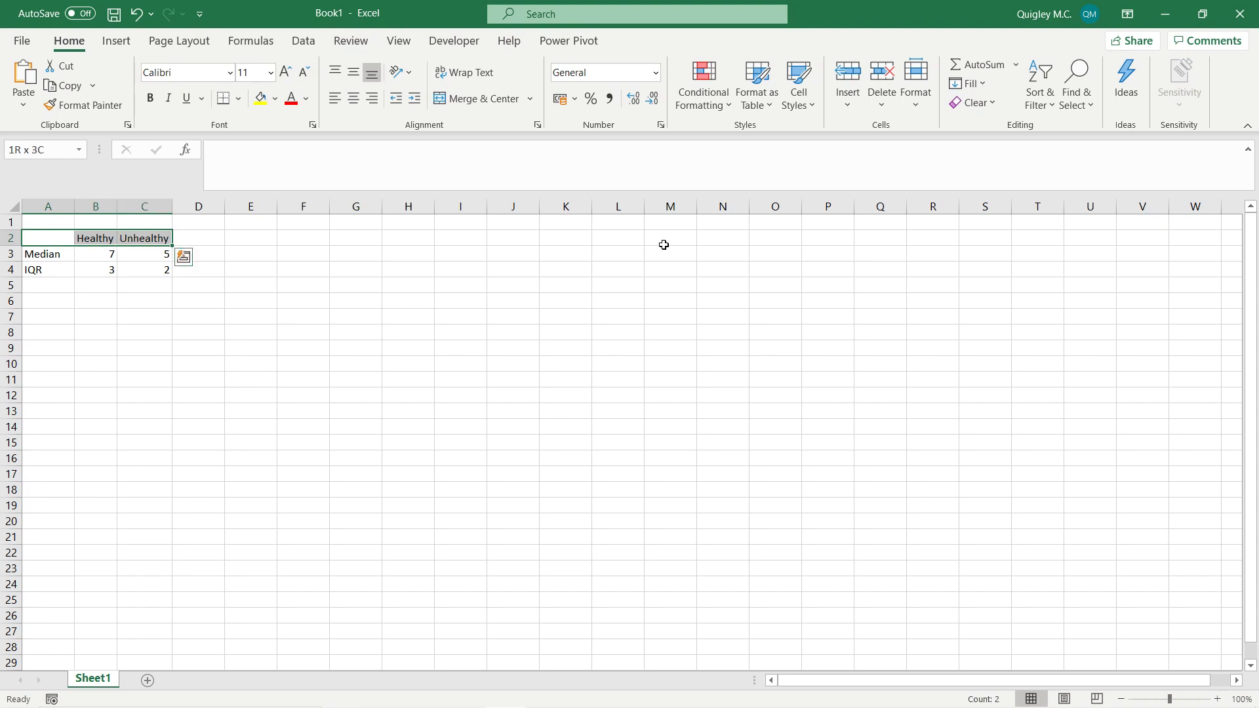
key("shift+Down")
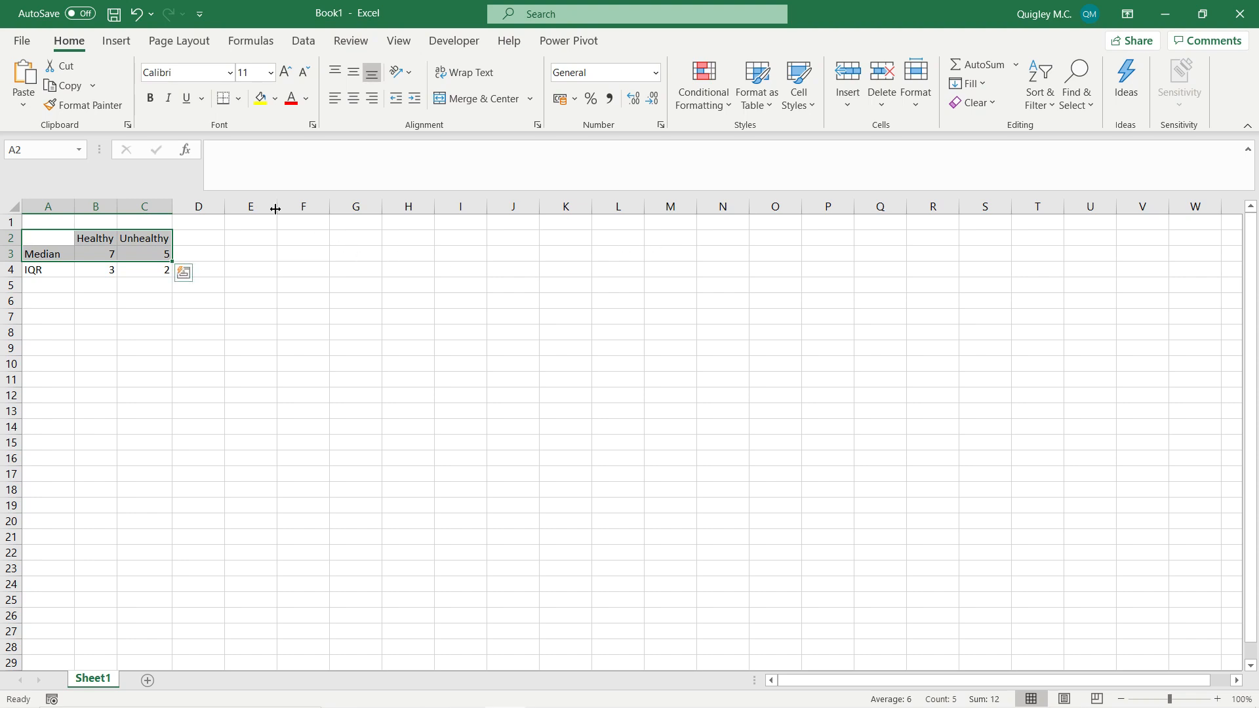
left_click(125, 44)
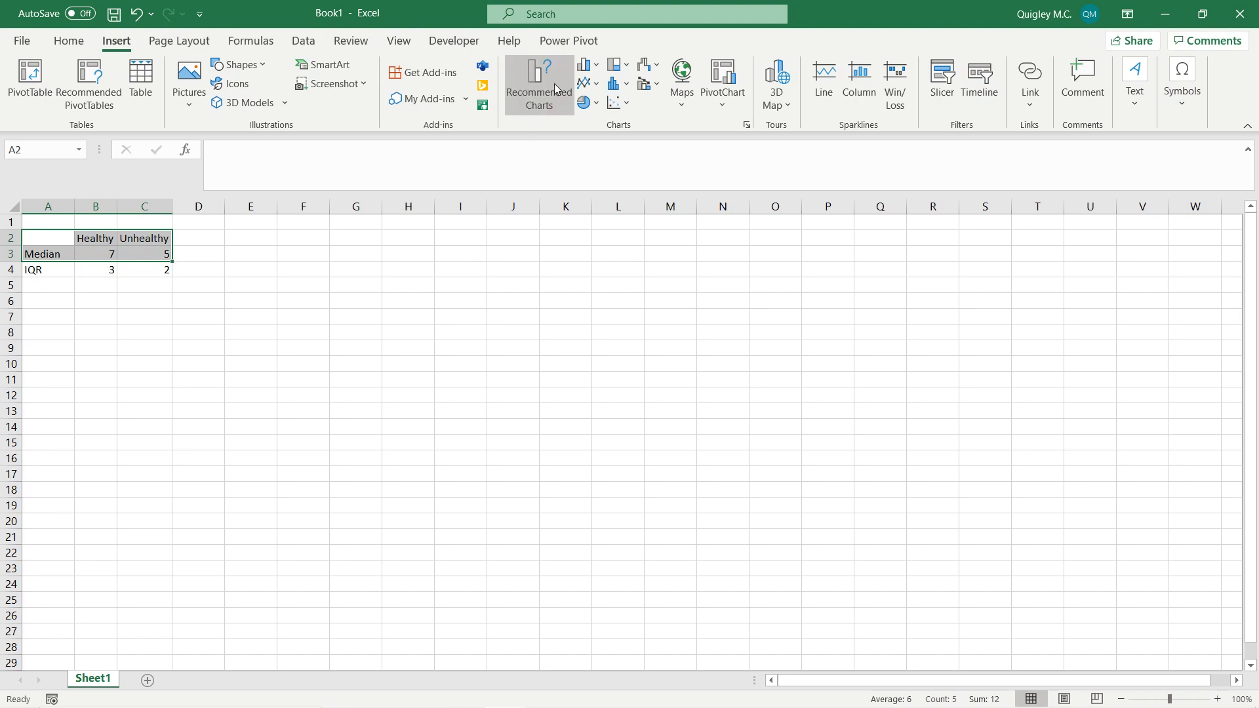
left_click(589, 66)
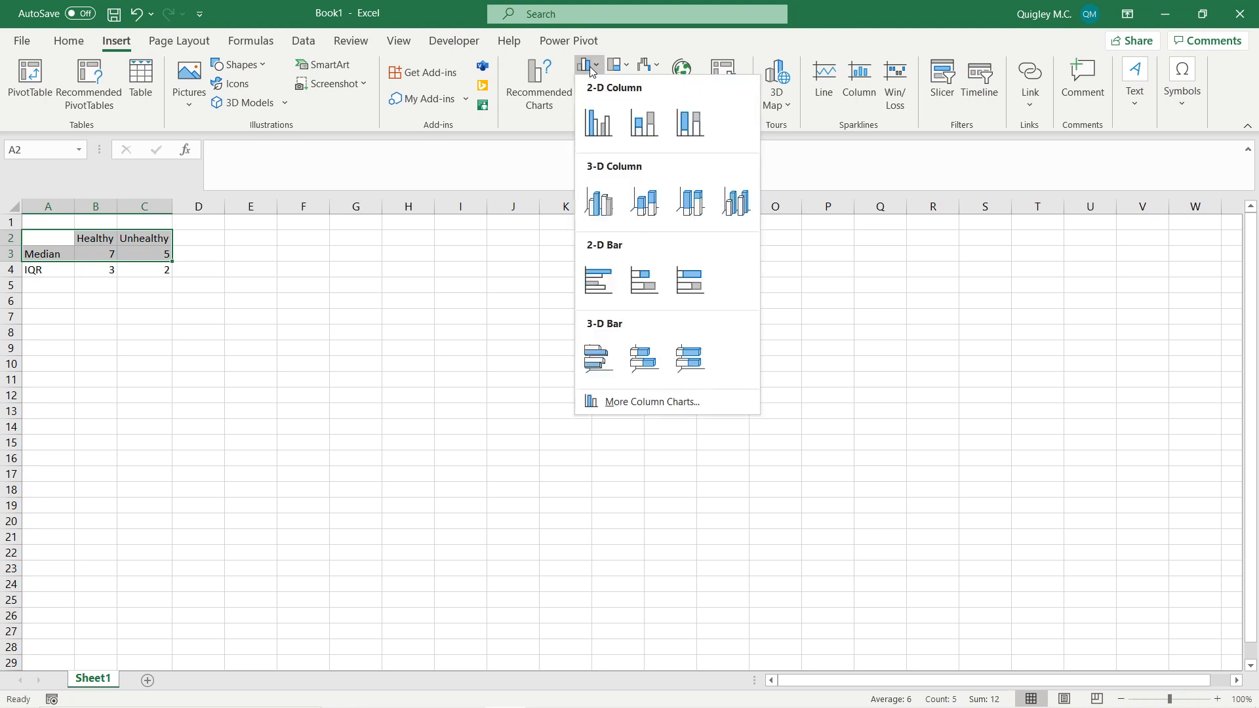
left_click(597, 125)
- Move the chart beside the data, starting around cell E2, and enlarge it to reach about column M and row 20
left_click_drag(679, 339, 468, 243)
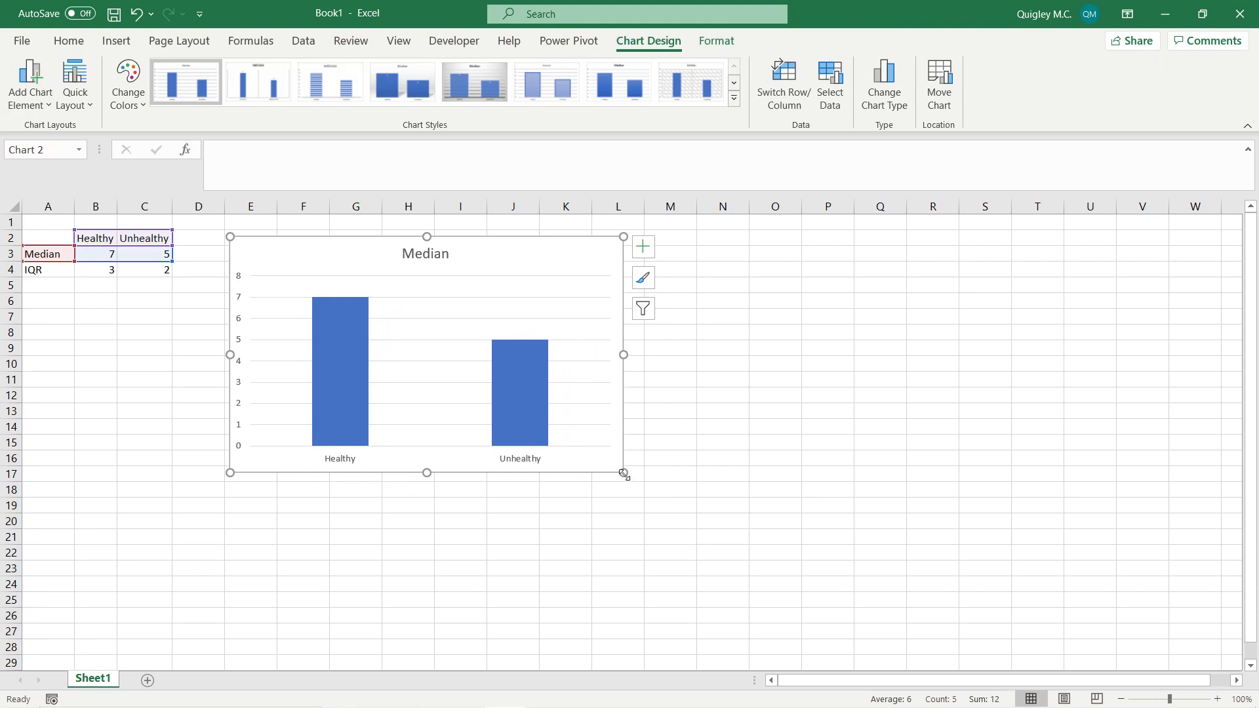
left_click_drag(623, 474, 674, 534)
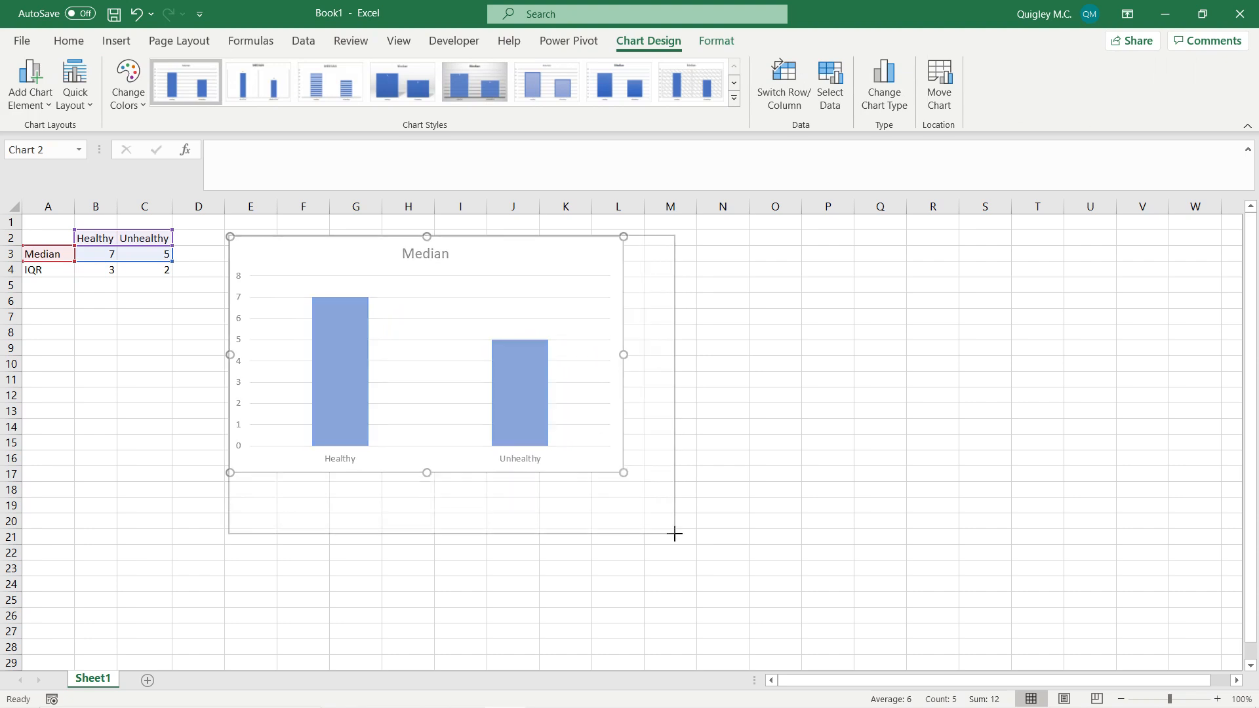
left_click_drag(674, 535, 675, 535)
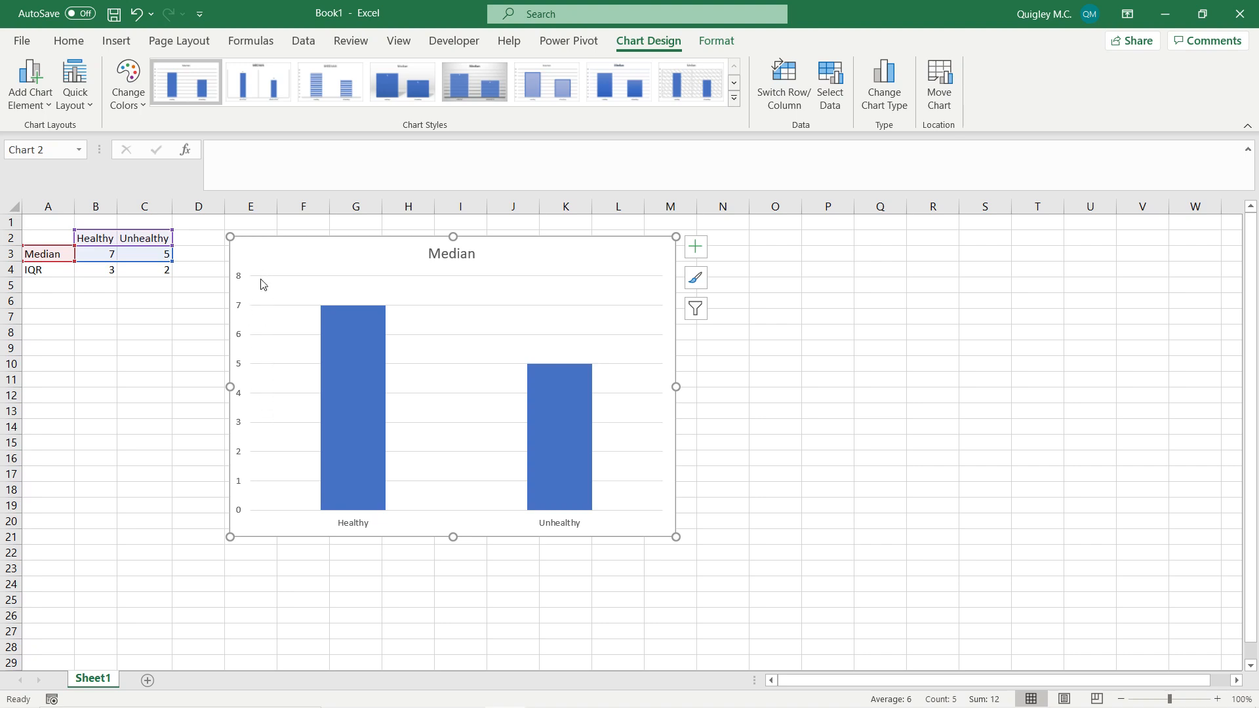
- Delete the horizontal gridlines from the Median chart
left_click(265, 313)
key("Delete")
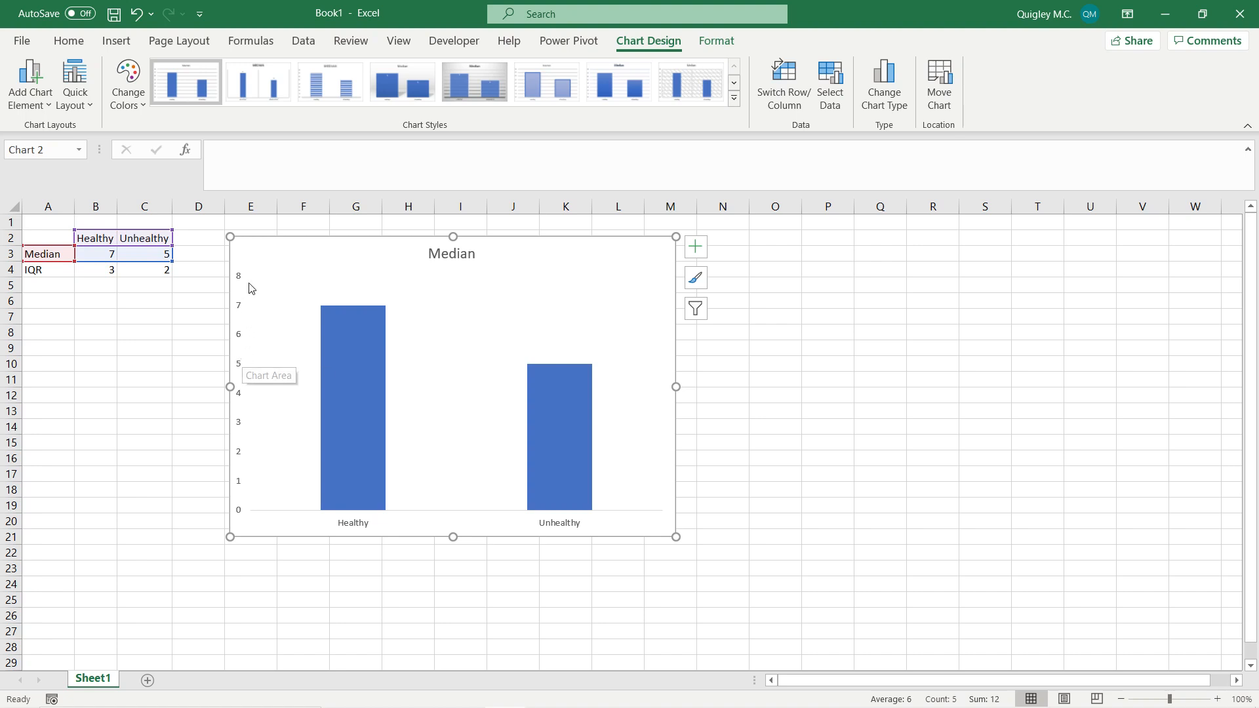
- Apply the black line shape style and a black outline to the chart's vertical axis
left_click(241, 365)
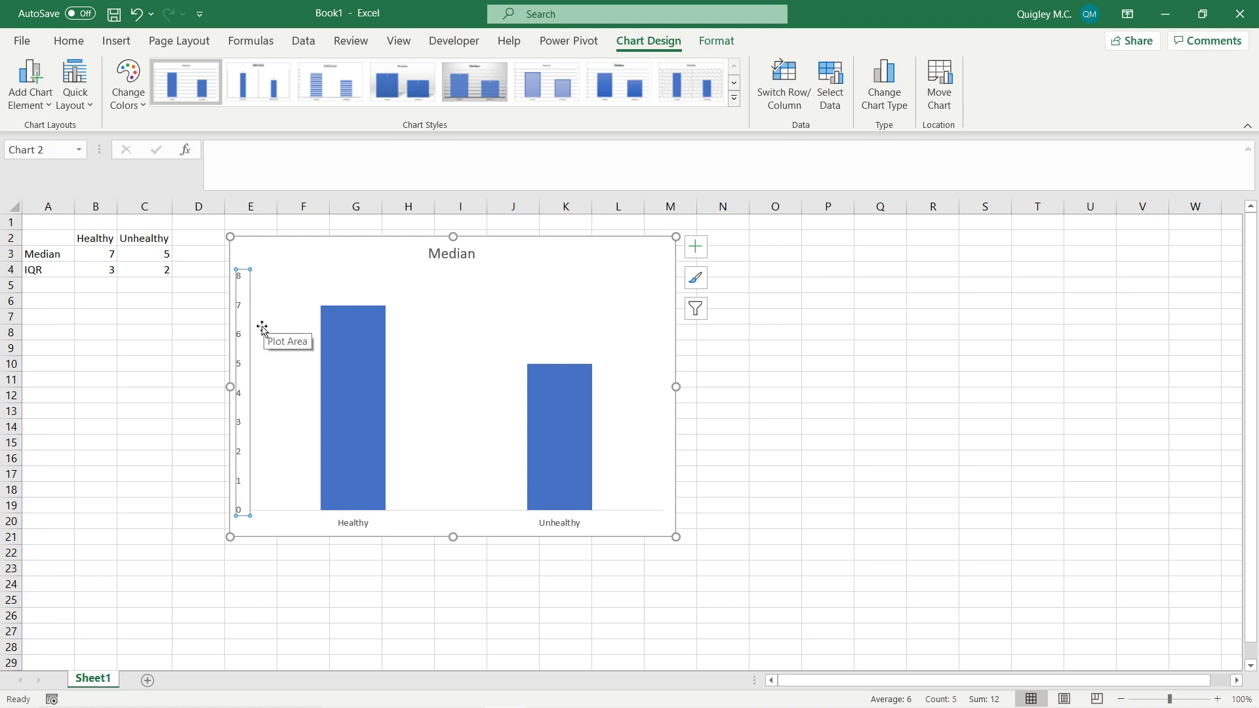
left_click(707, 49)
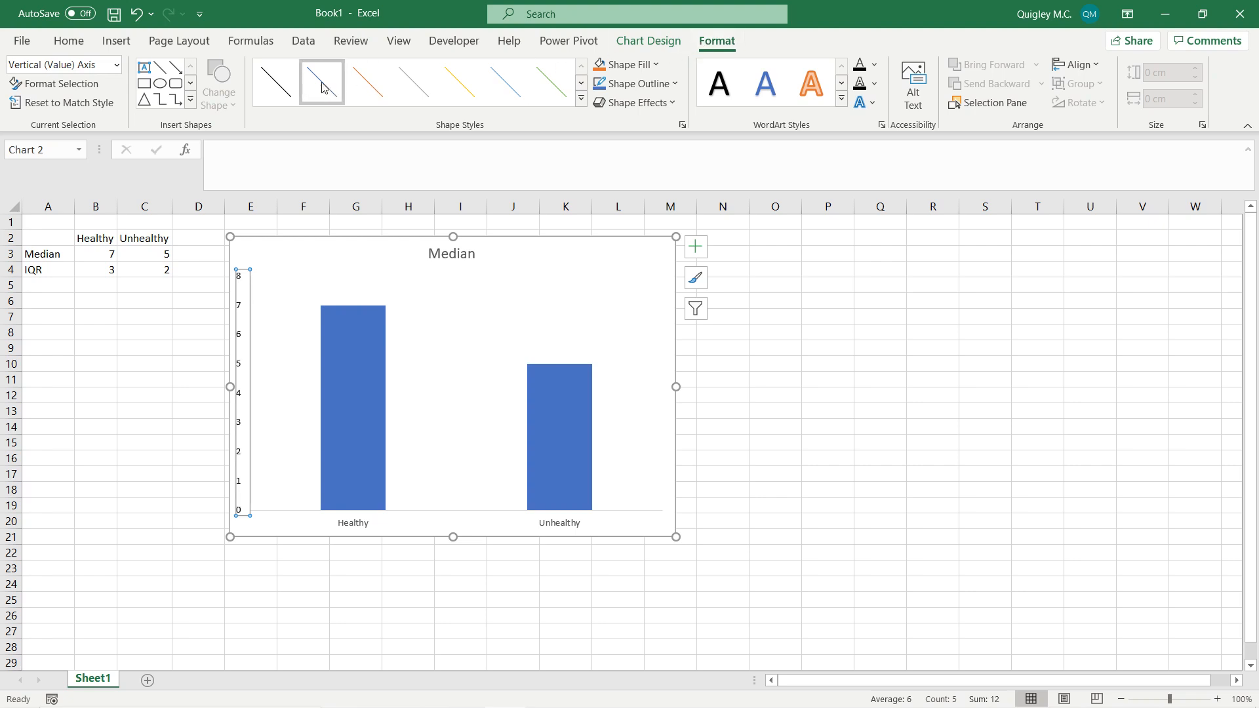
left_click(288, 87)
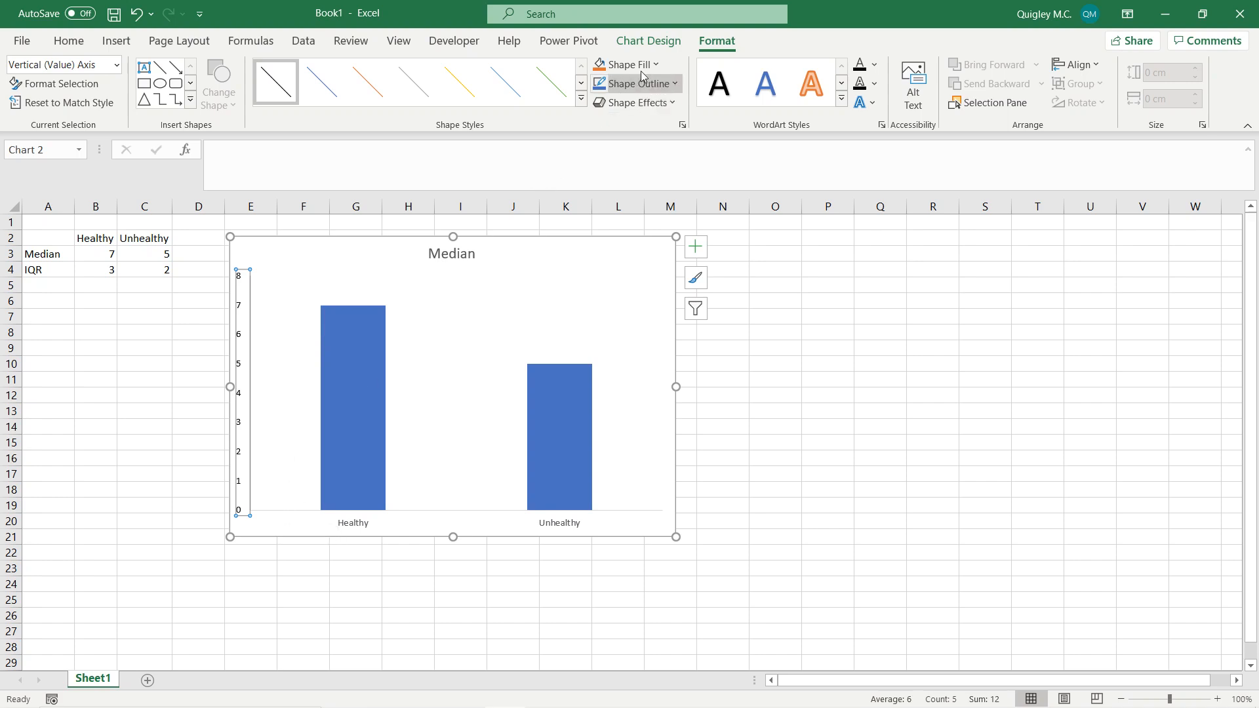
left_click(665, 88)
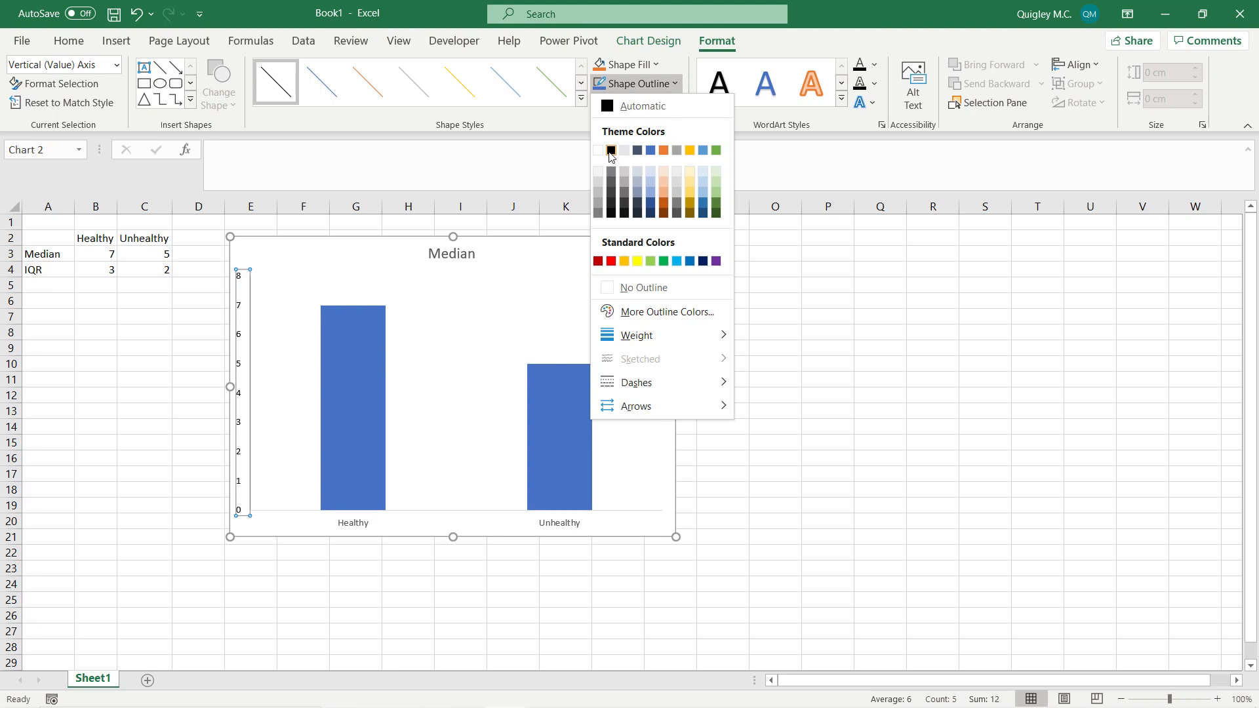
left_click(611, 151)
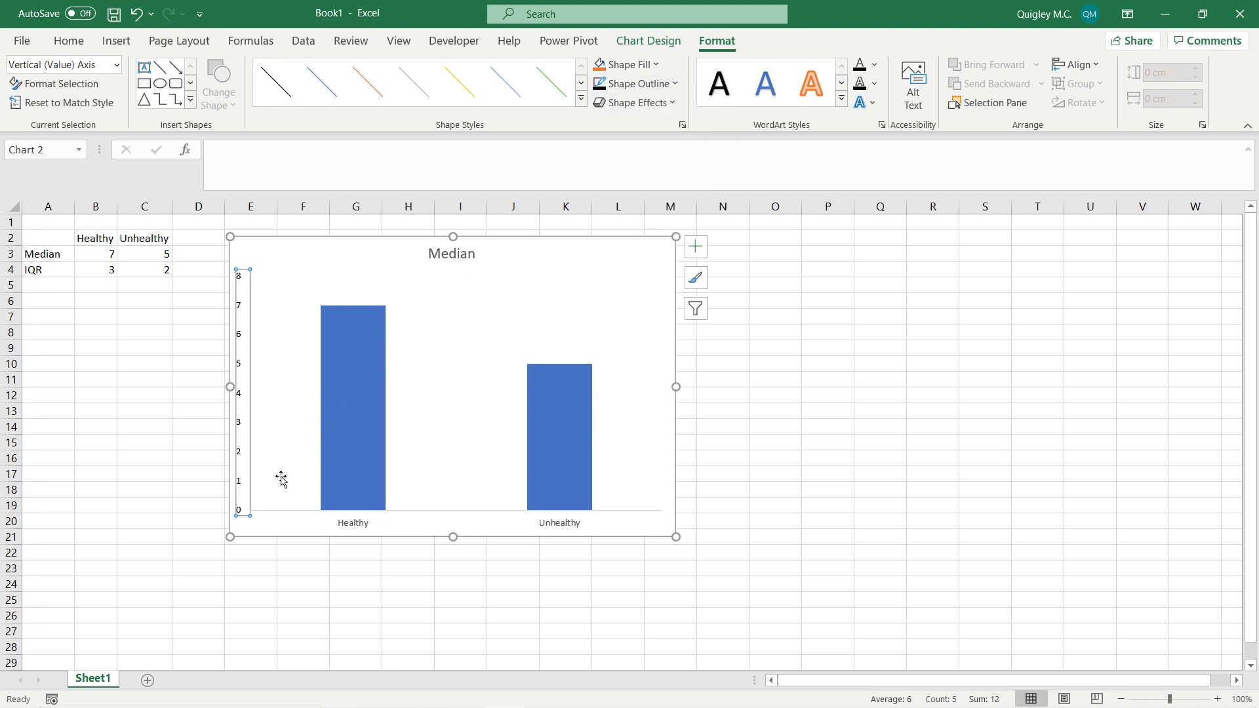
- Give the chart's horizontal category axis a black outline and deselect the chart
left_click(288, 517)
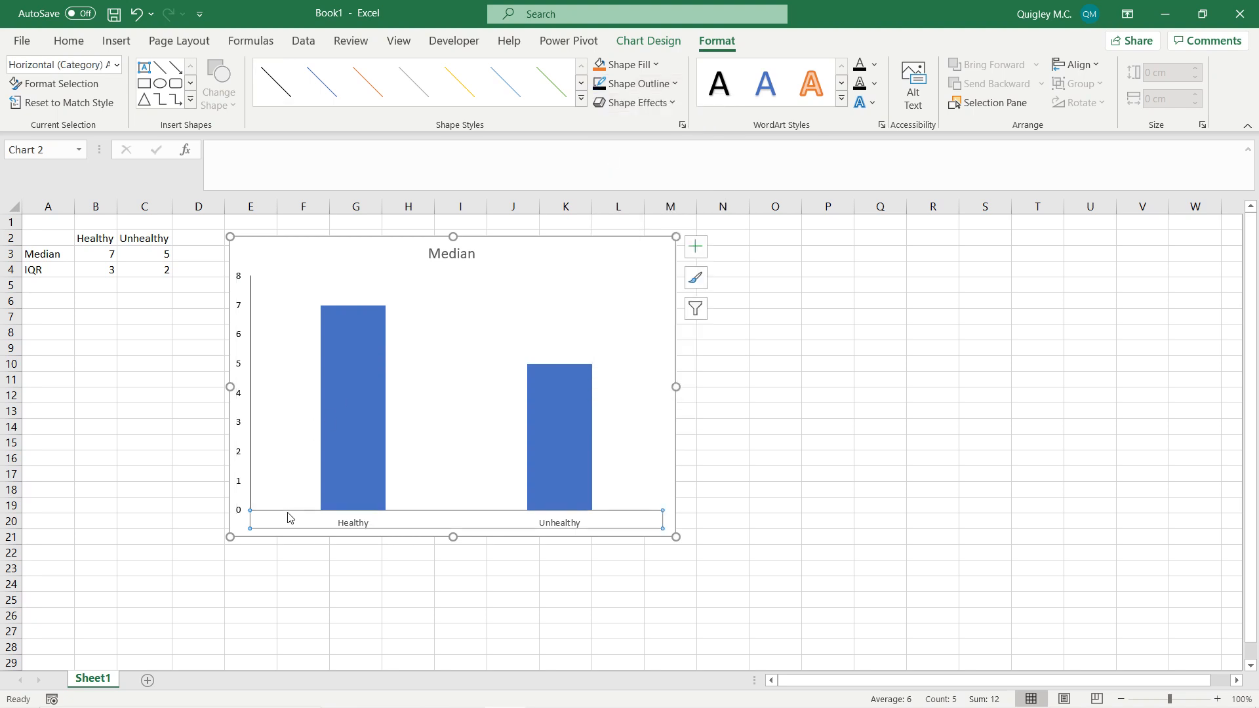
left_click(666, 87)
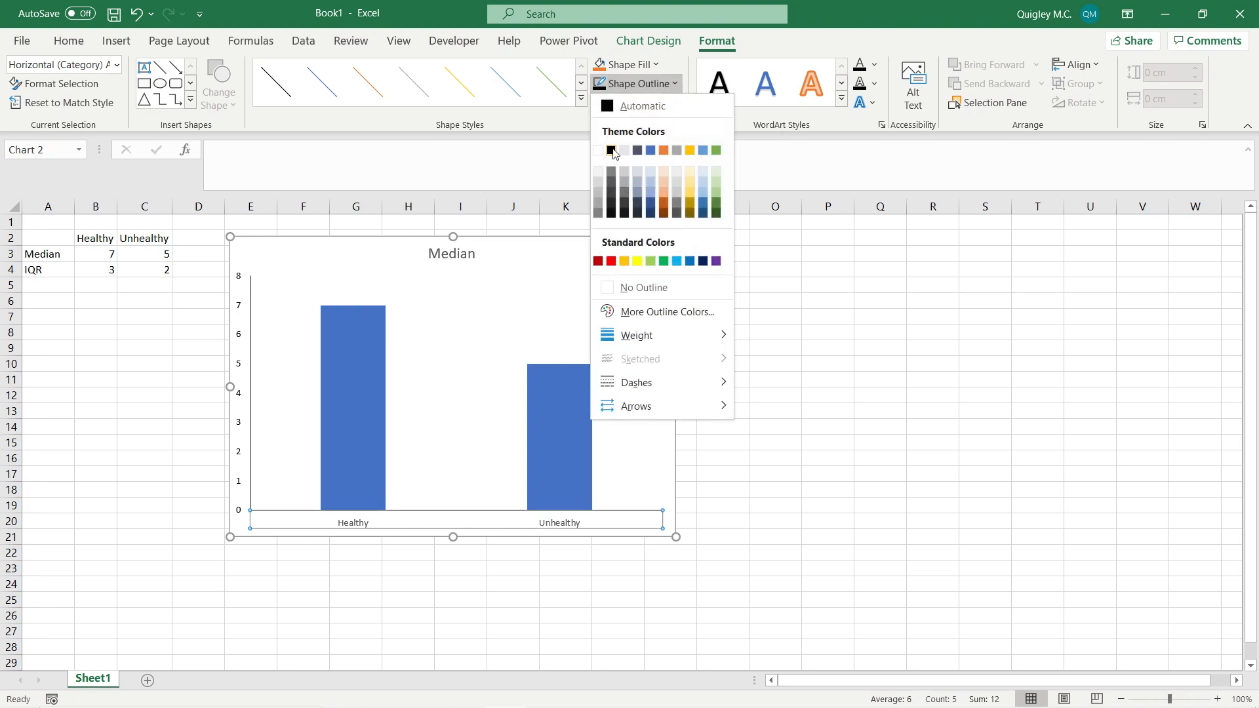
left_click(613, 152)
left_click(730, 485)
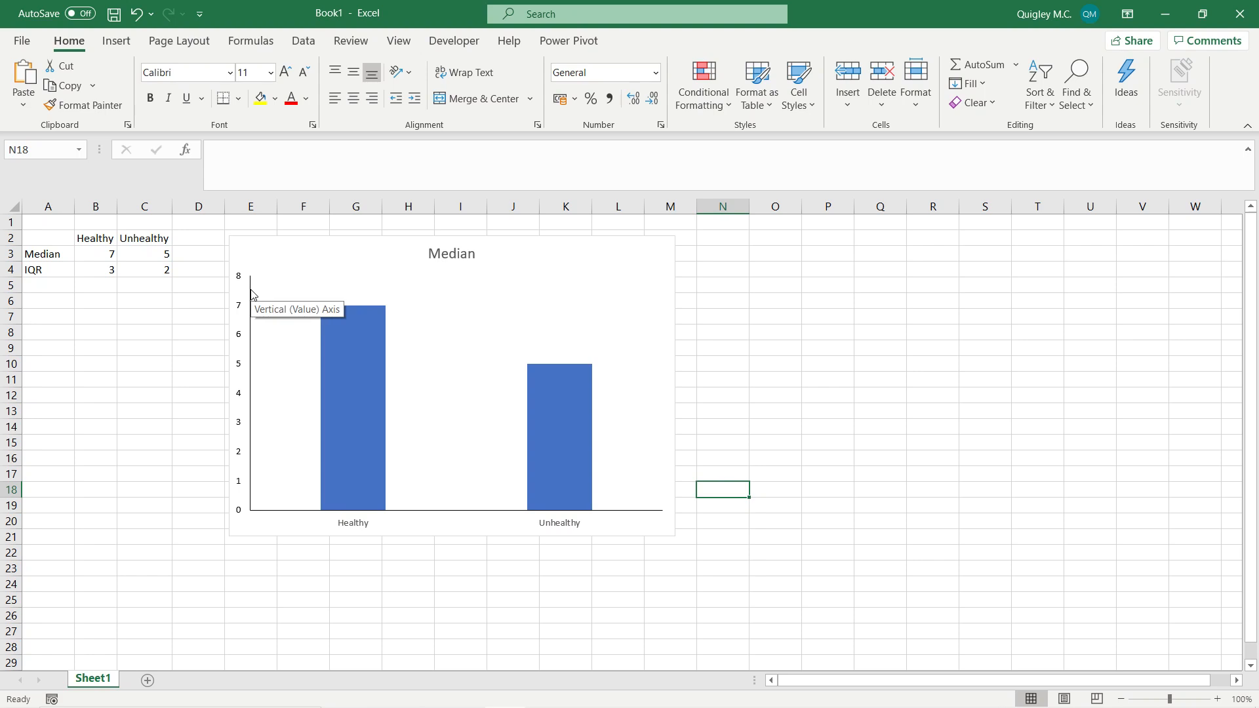
- Set the maximum bound of the chart's vertical axis to 10.0 and close the axis formatting options
left_click(241, 282)
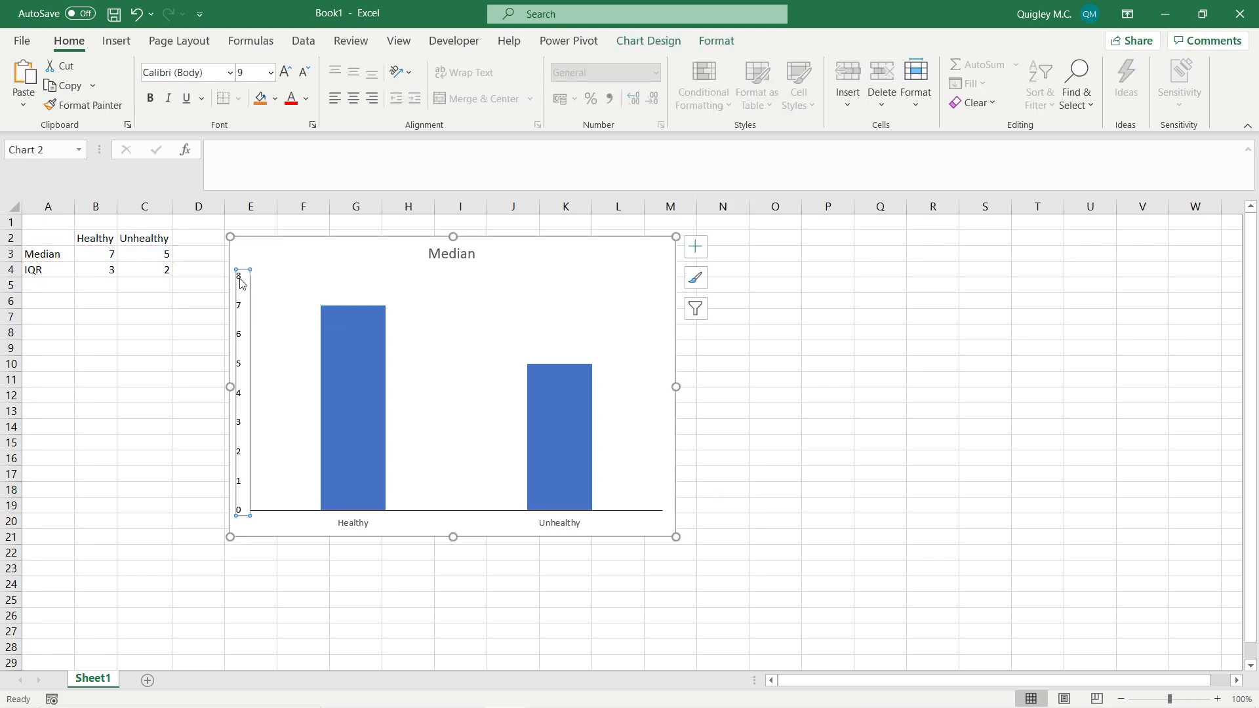
right_click(242, 281)
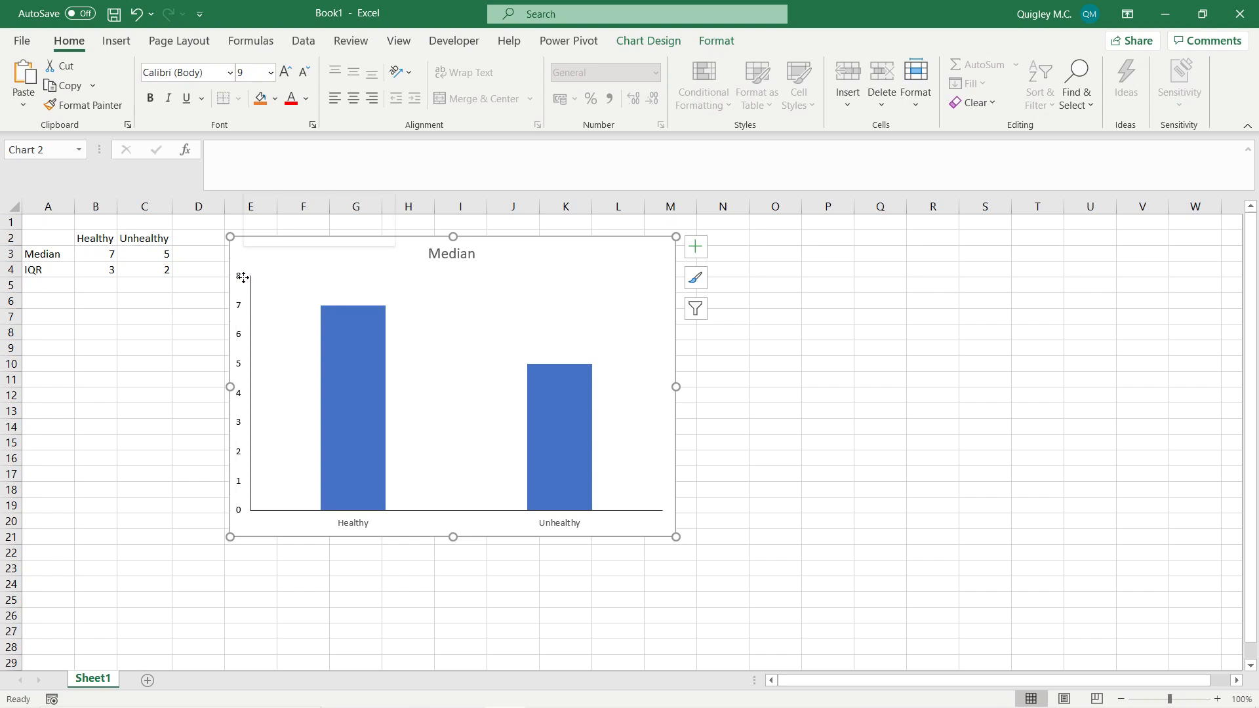
left_click(238, 278)
left_click(238, 278)
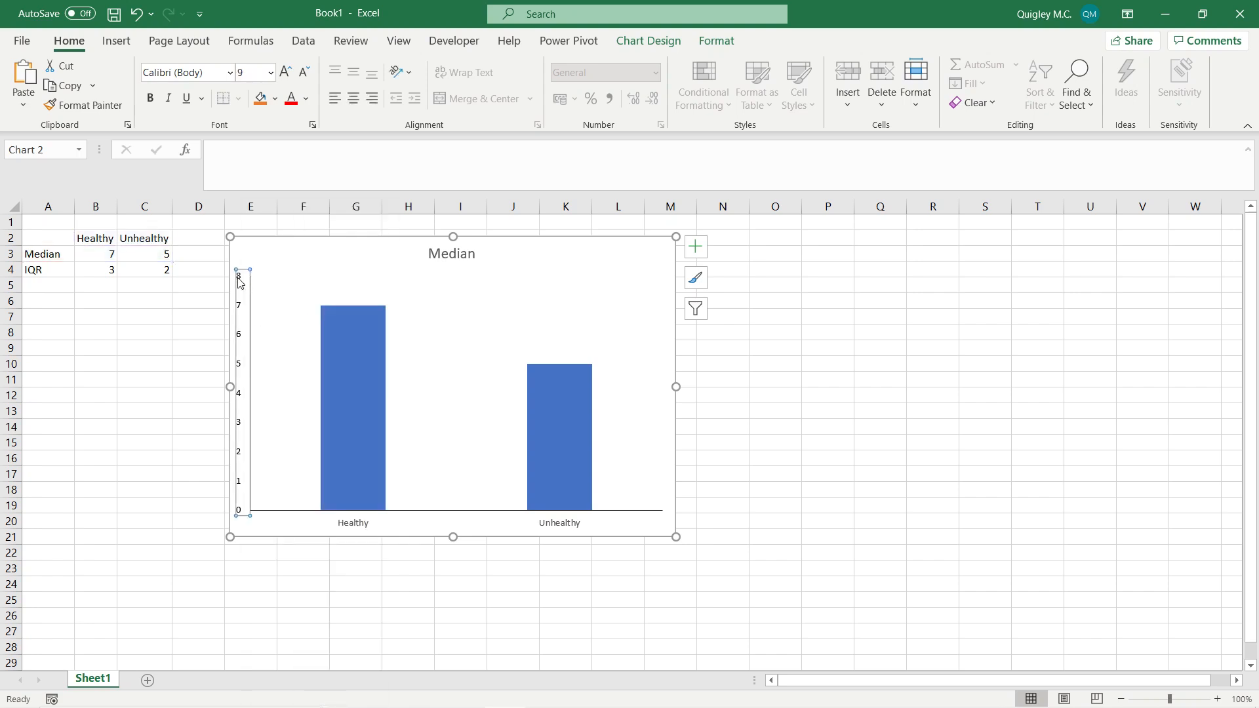
right_click(240, 282)
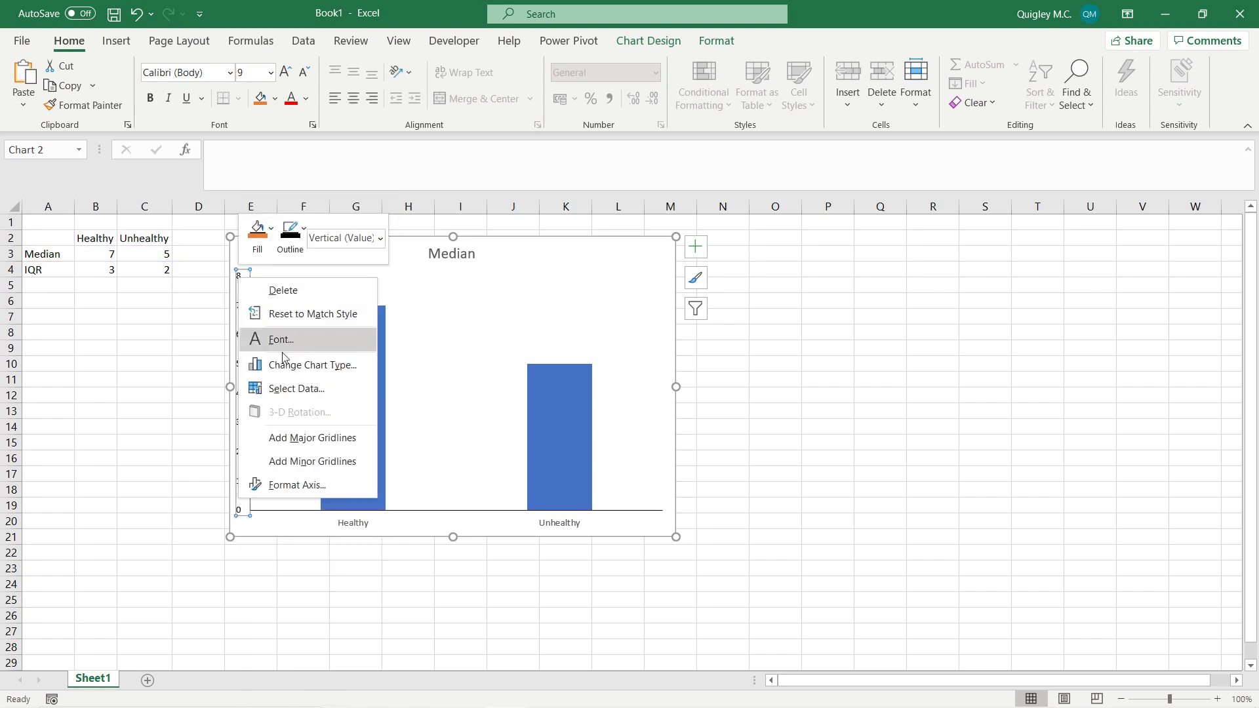
left_click(316, 486)
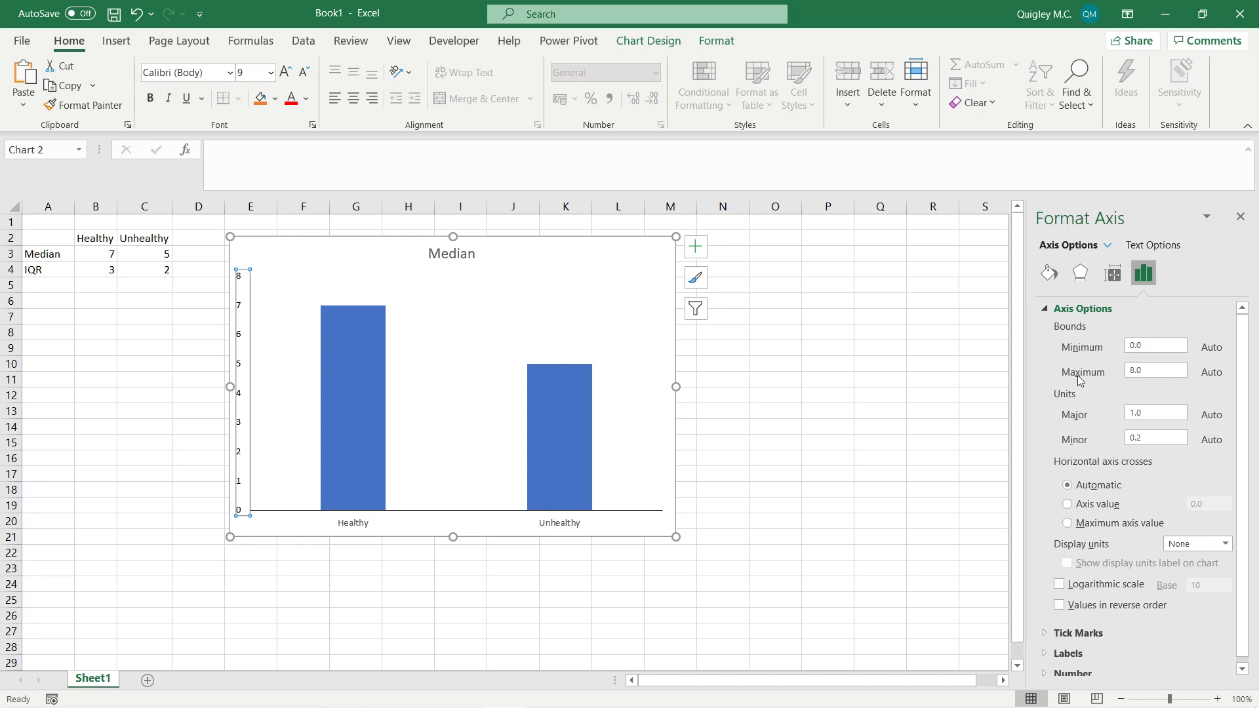
left_click(1145, 371)
key("BackSpace")
key("BackSpace")
key("BackSpace")
type("10.0")
key("Return")
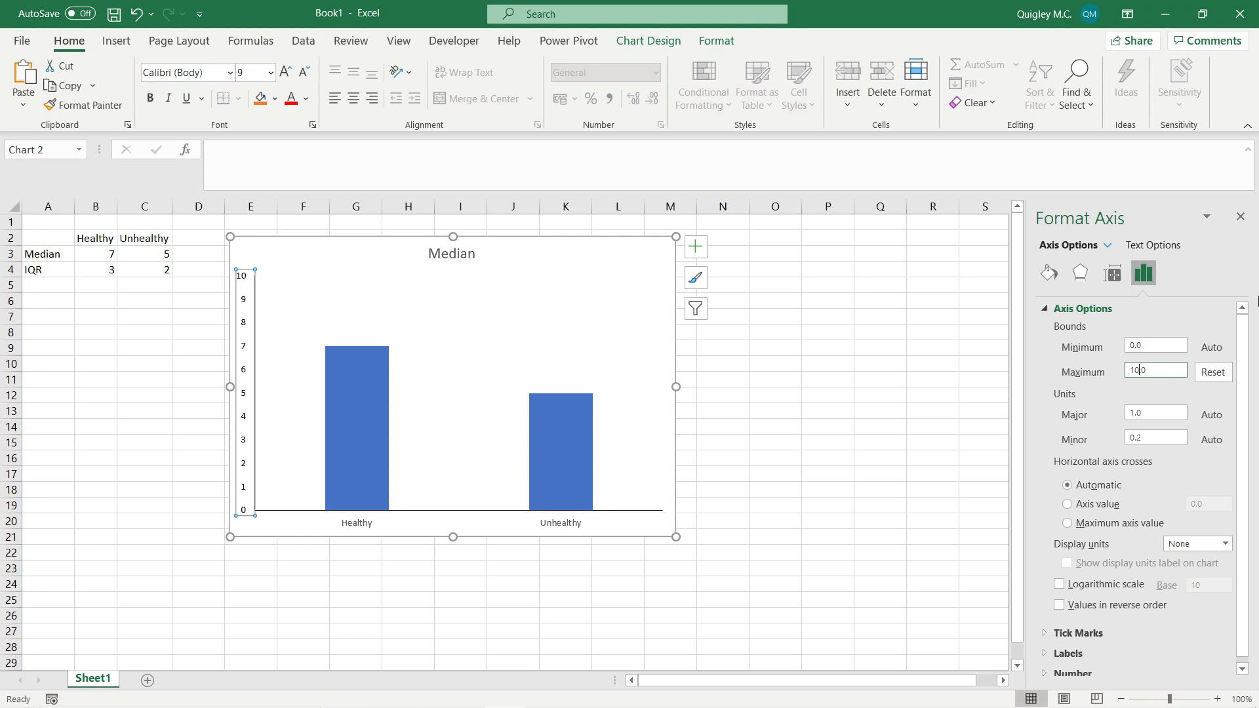
left_click(1242, 217)
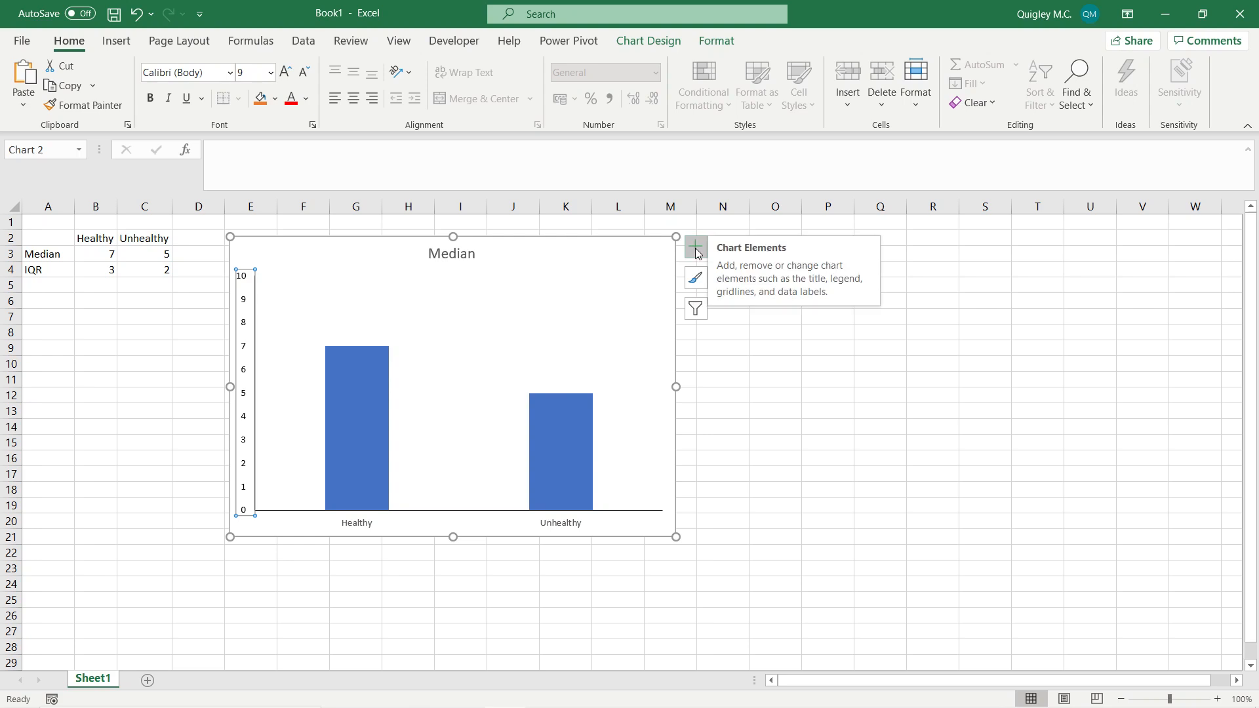
- Add axis titles to both axes of the Median chart
left_click(700, 253)
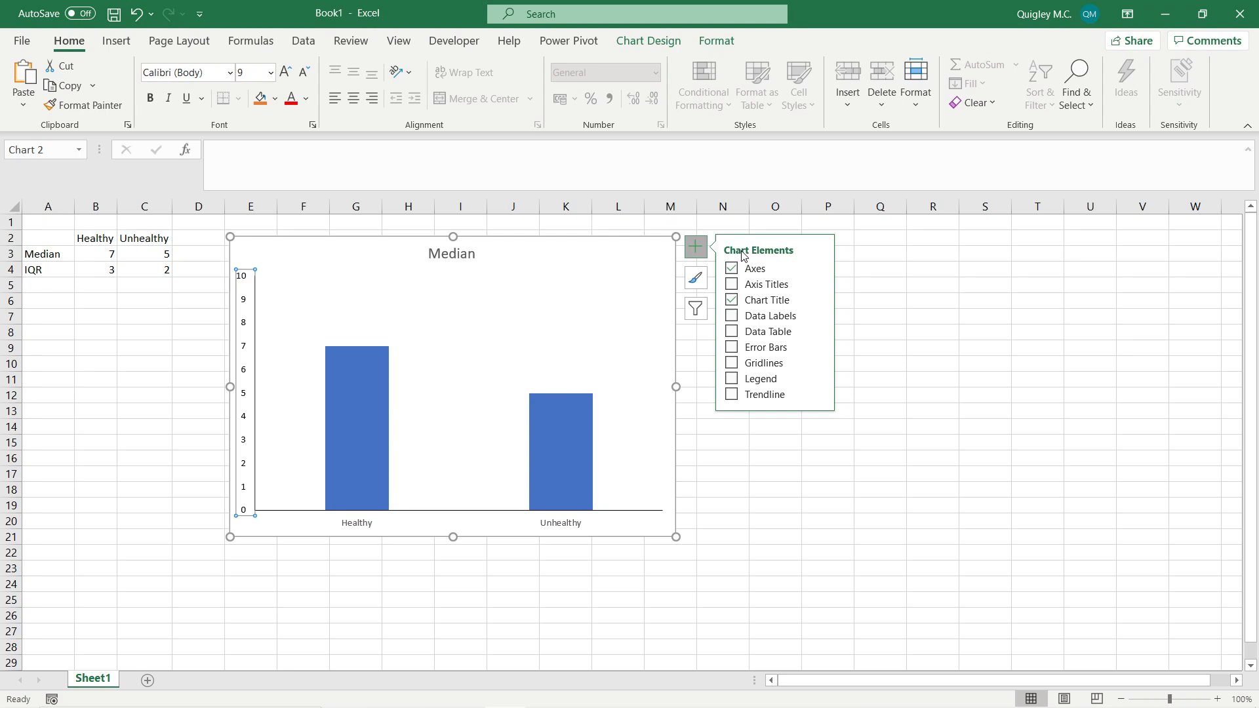
left_click(733, 287)
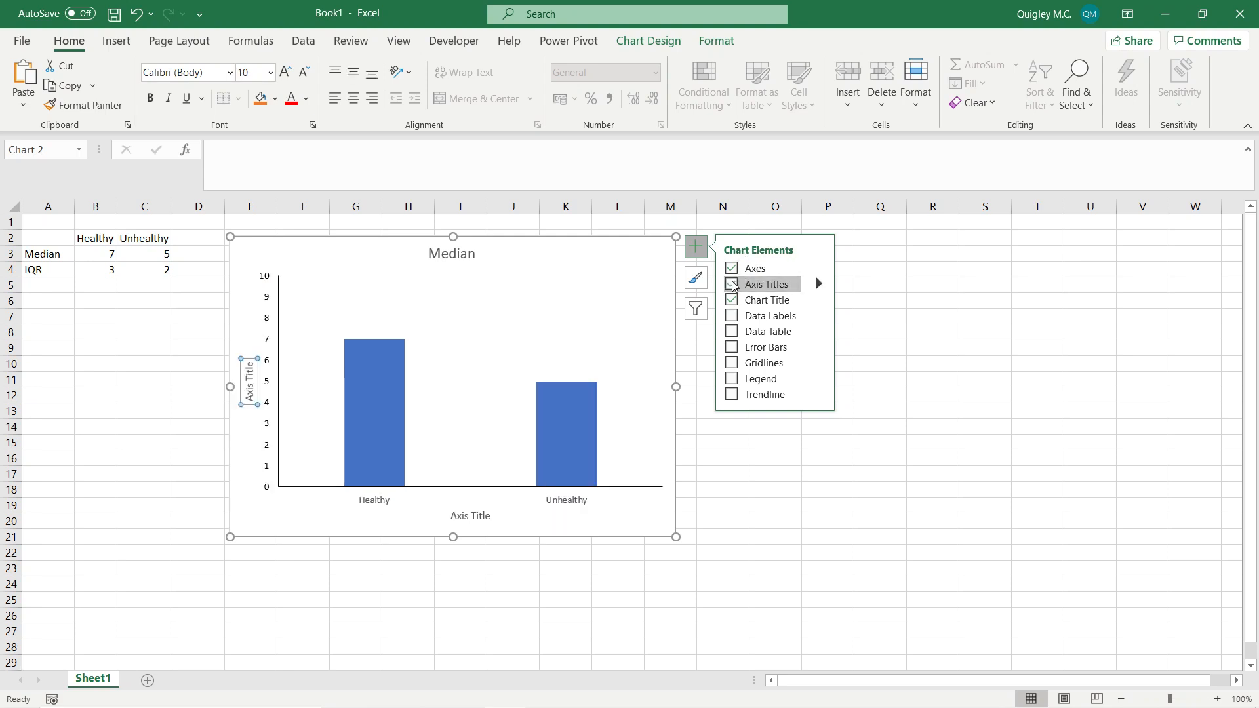
left_click(721, 571)
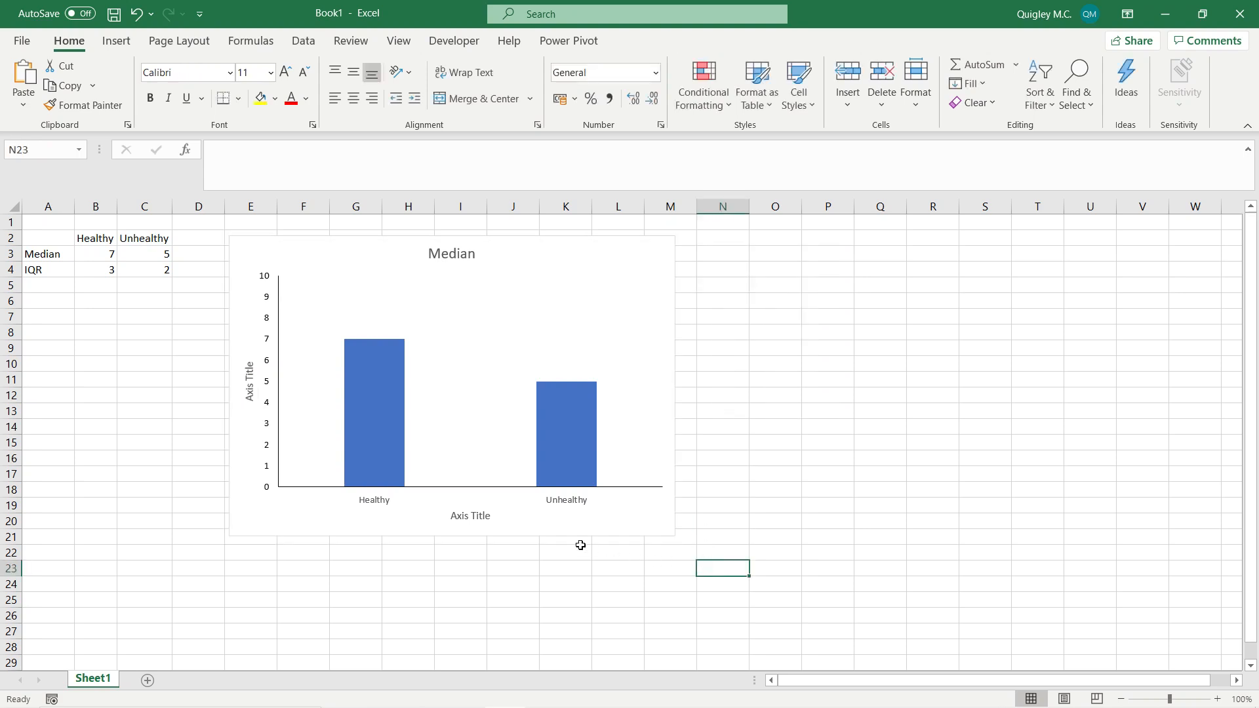
left_click(461, 518)
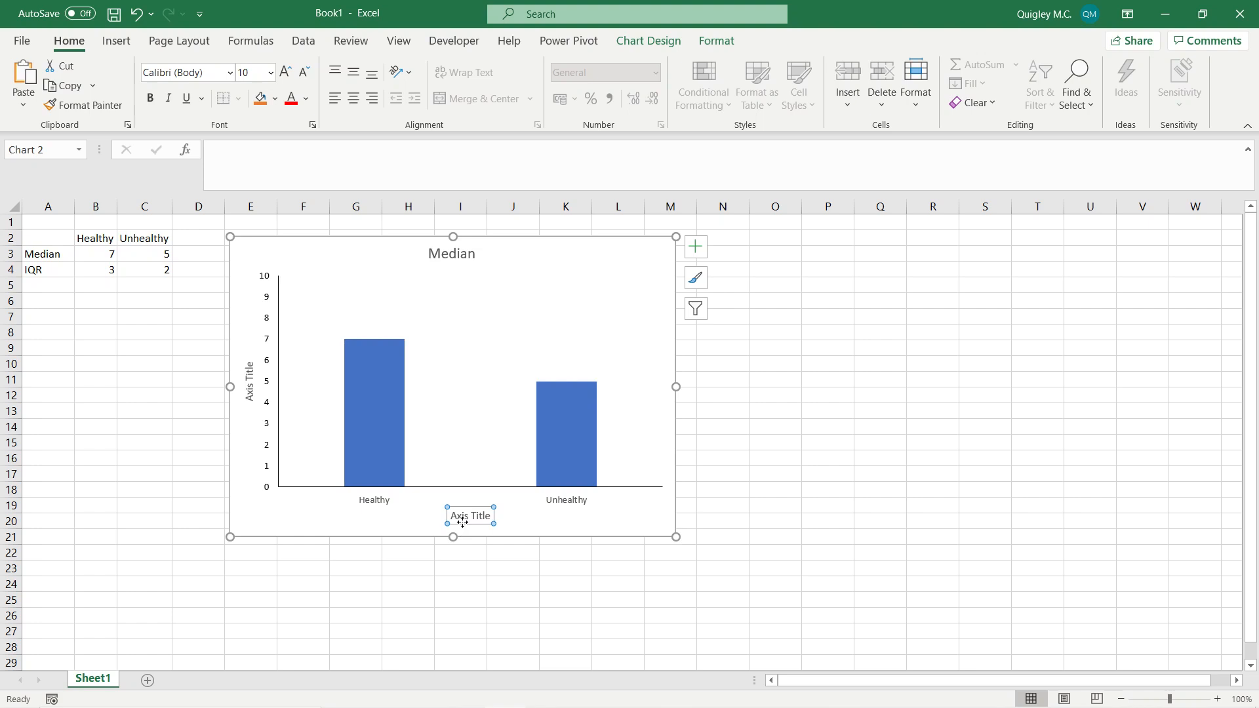
left_click(472, 611)
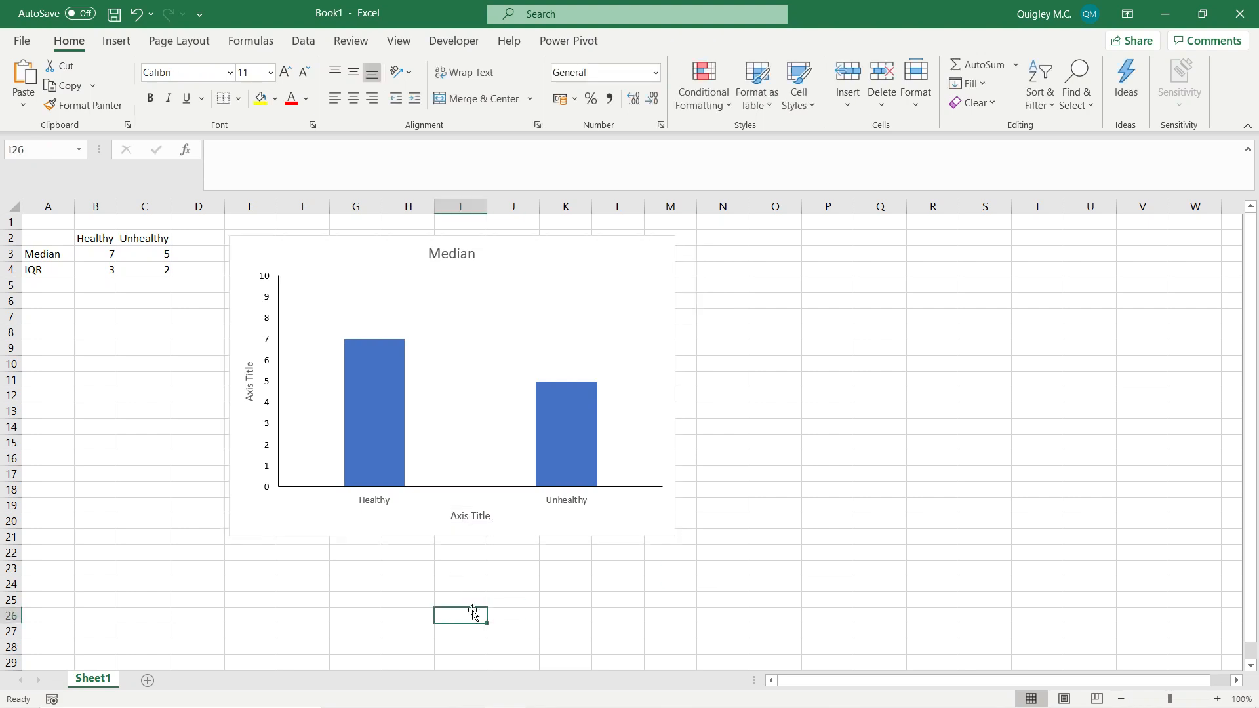
- Set the font size of the horizontal category labels and the vertical axis numbers to 12
left_click(384, 502)
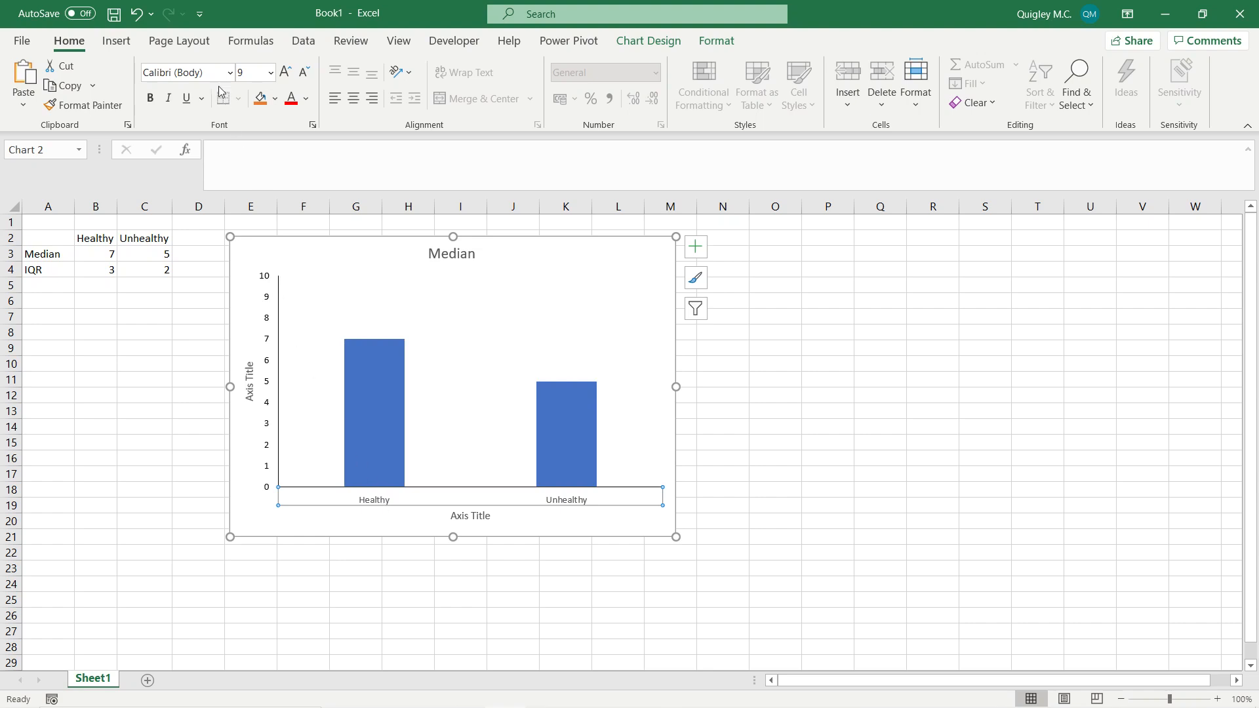
left_click(271, 74)
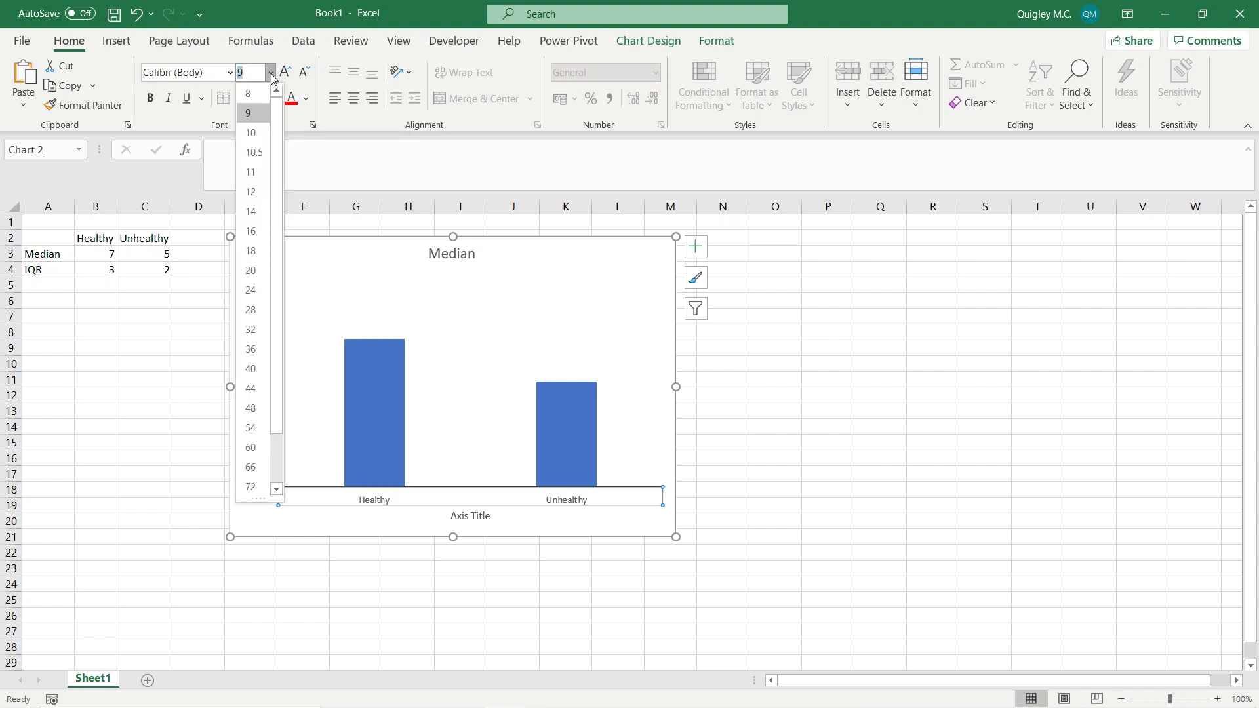
left_click(251, 192)
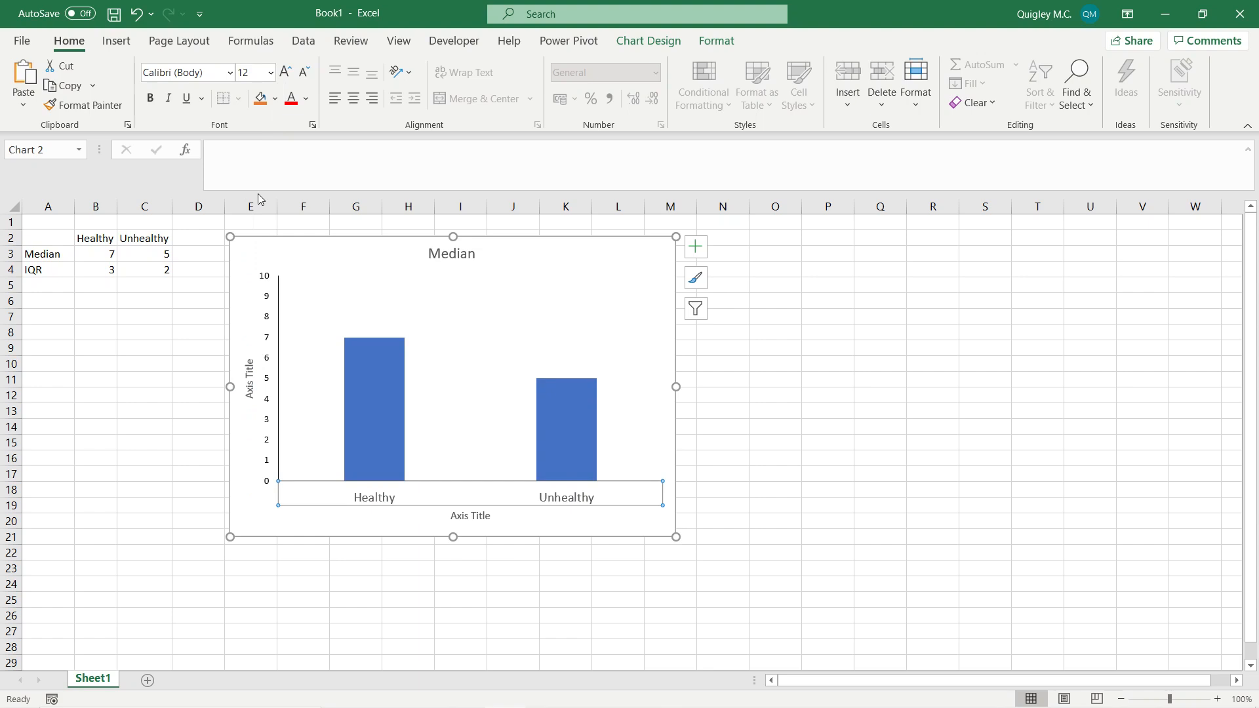
left_click(269, 294)
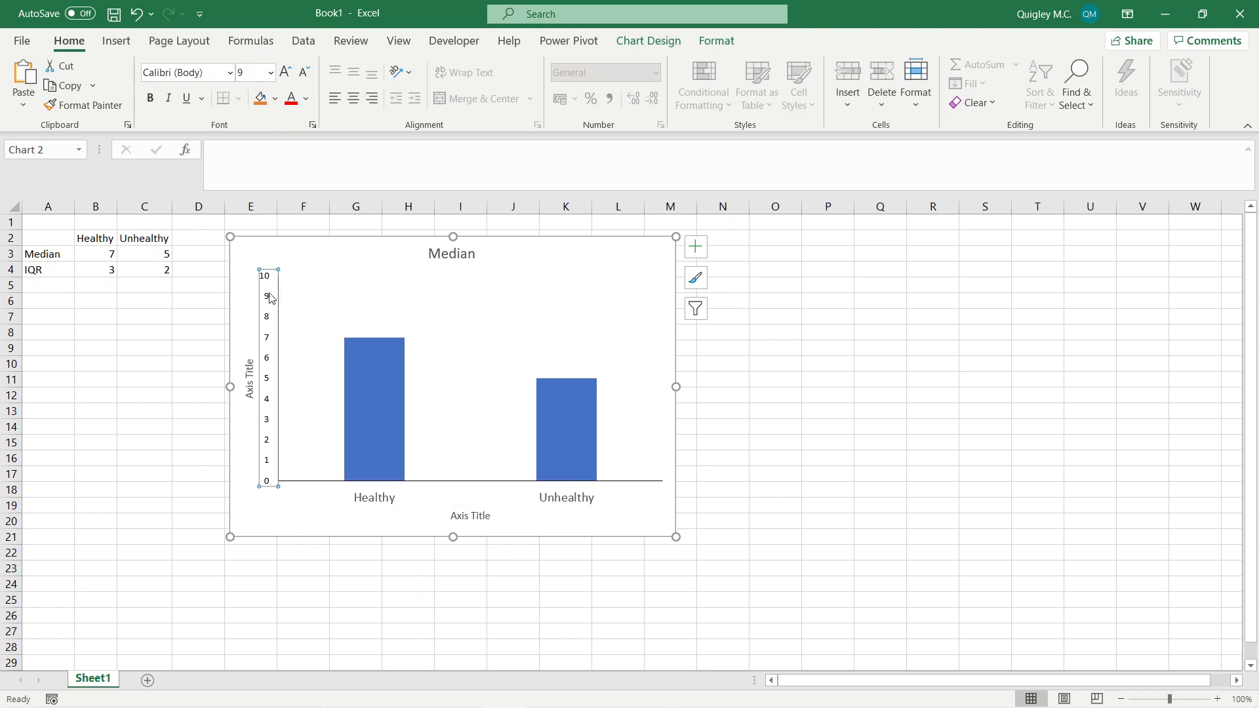
left_click(269, 76)
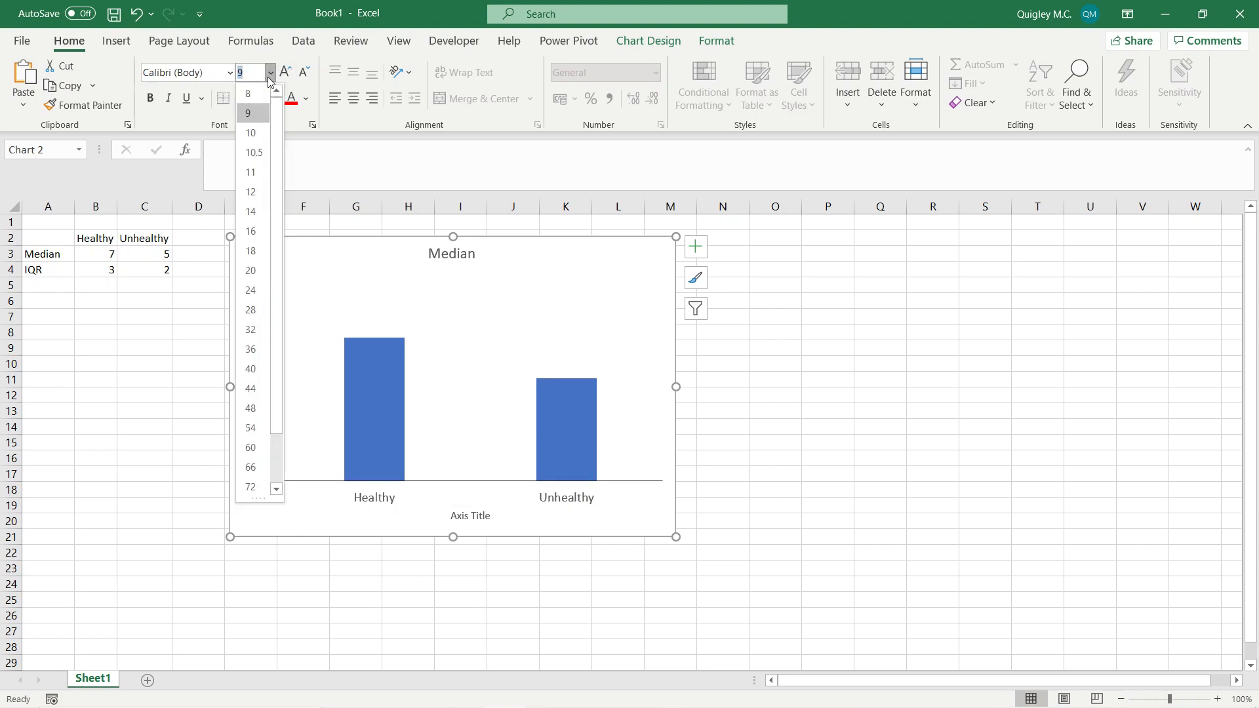
left_click(256, 188)
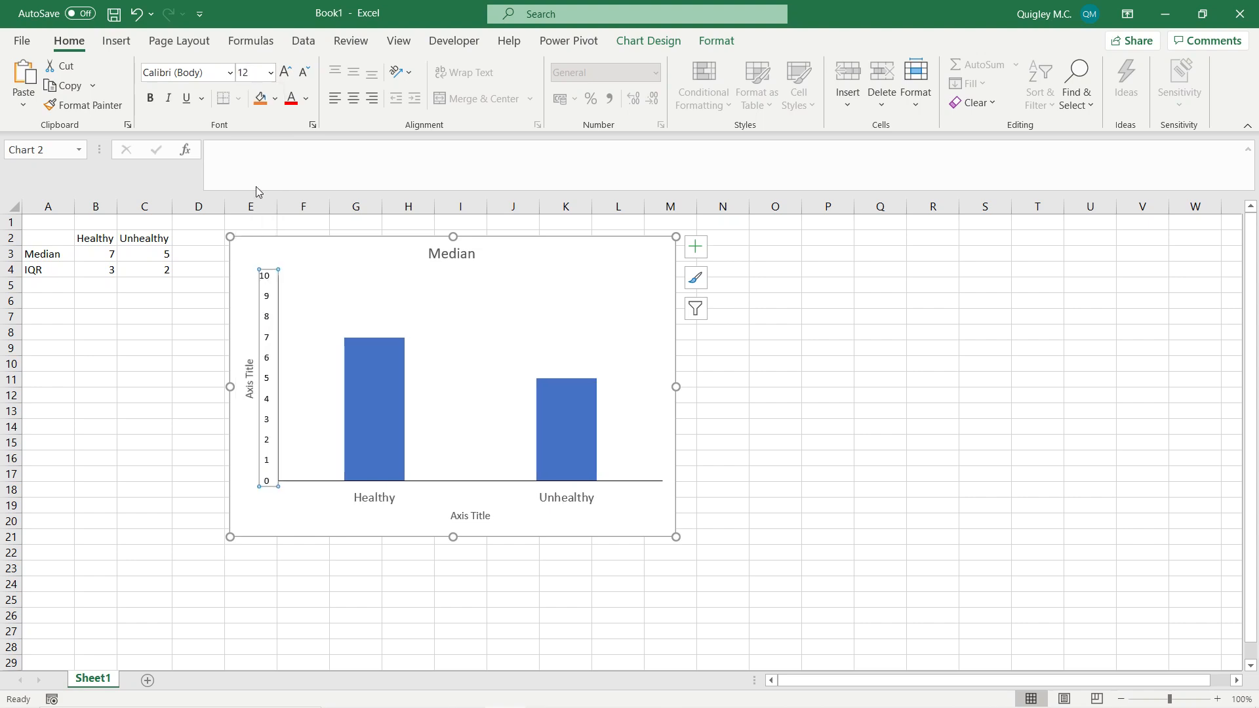
left_click(250, 369)
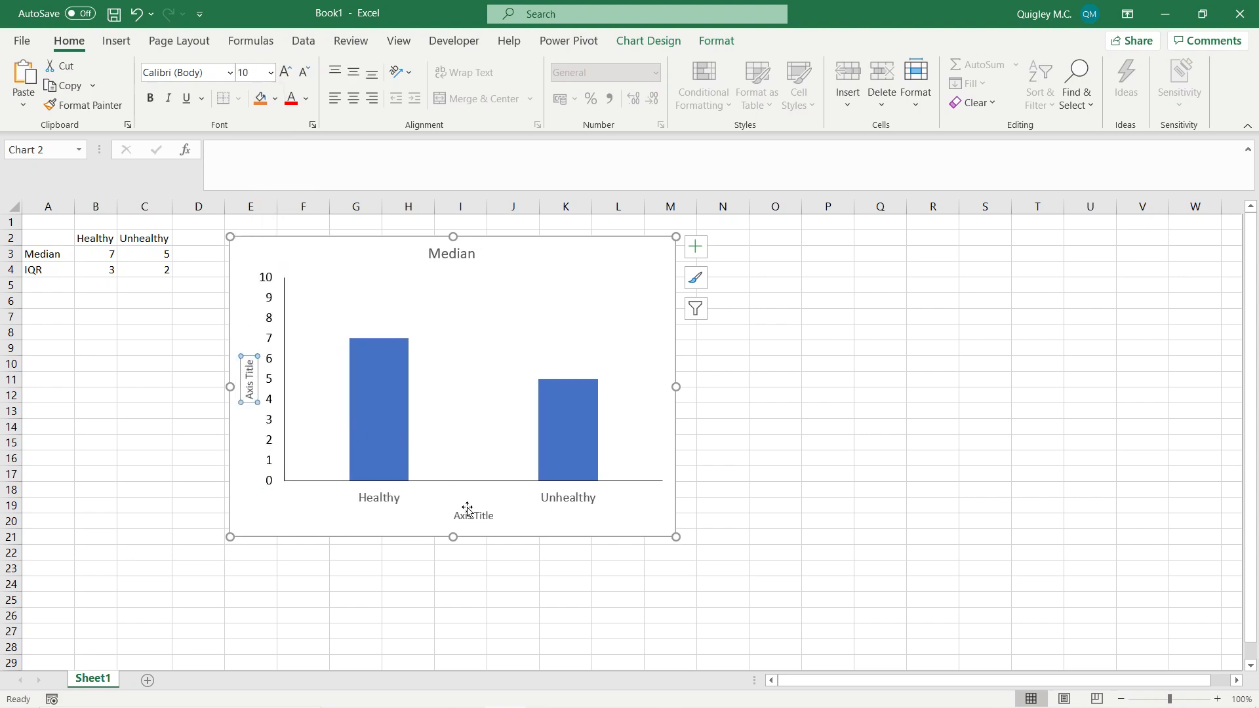
key("Escape")
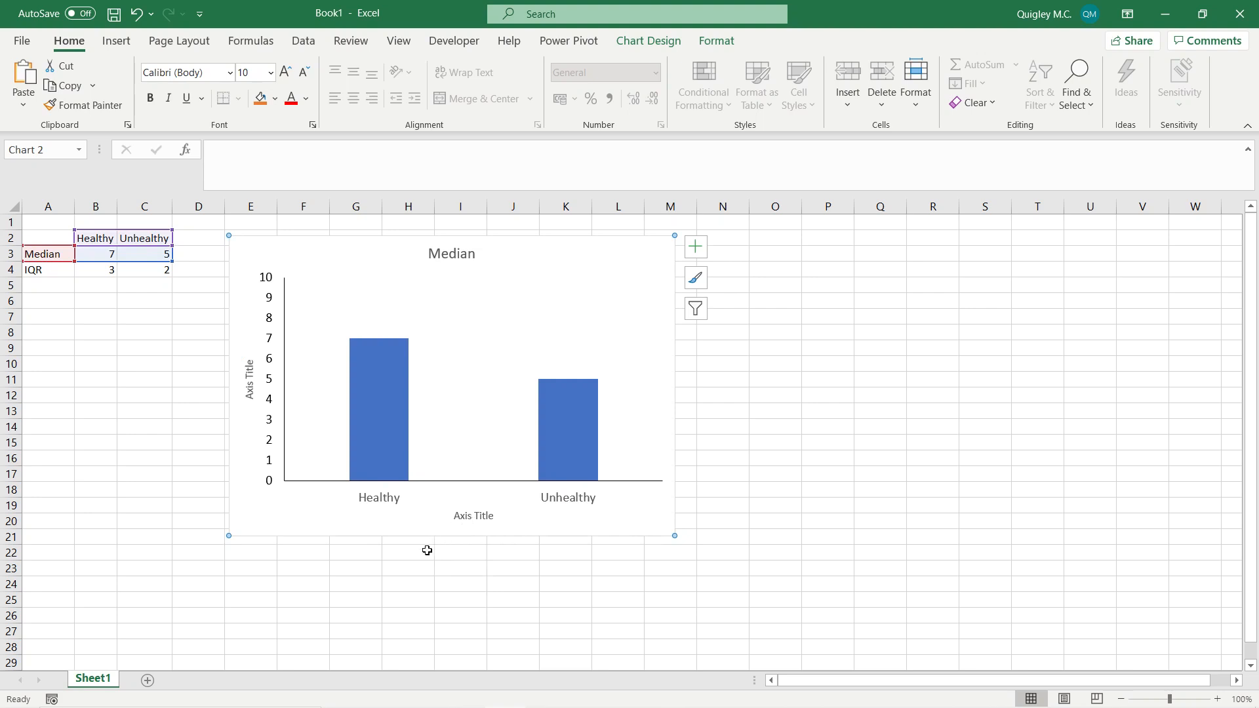
left_click(425, 570)
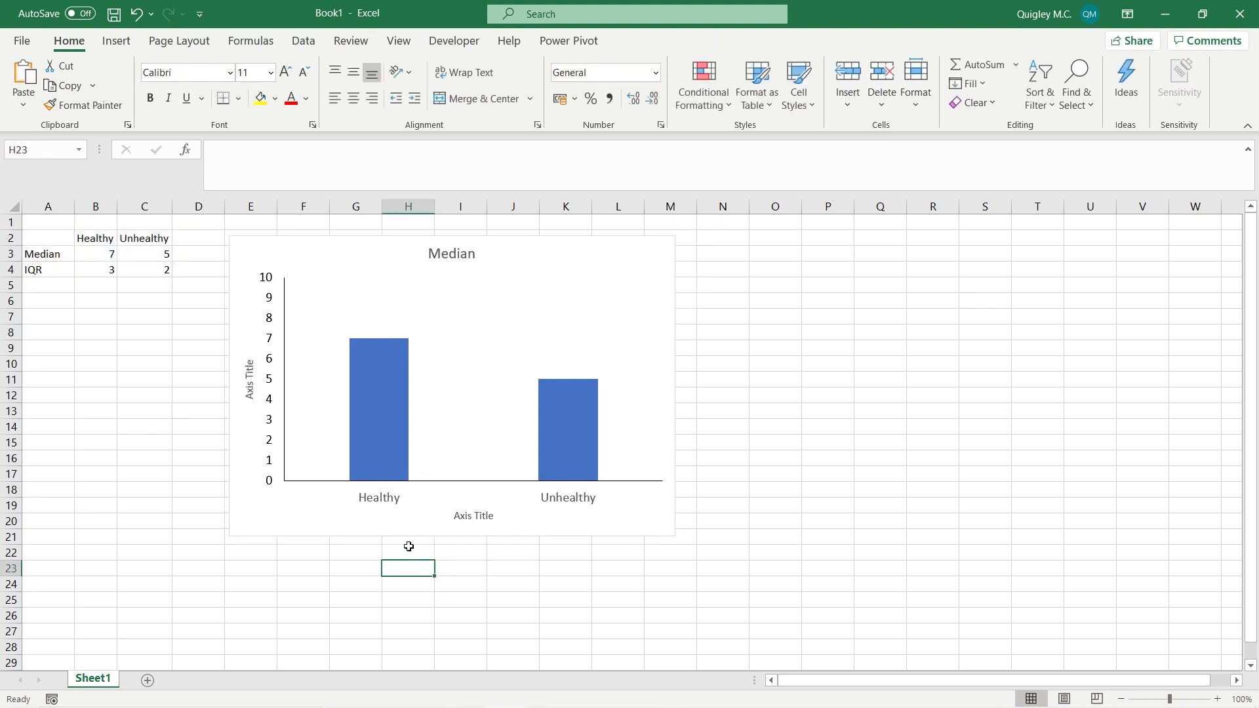
- Change the font of the Healthy and Unhealthy category labels to Times New Roman
left_click(377, 503)
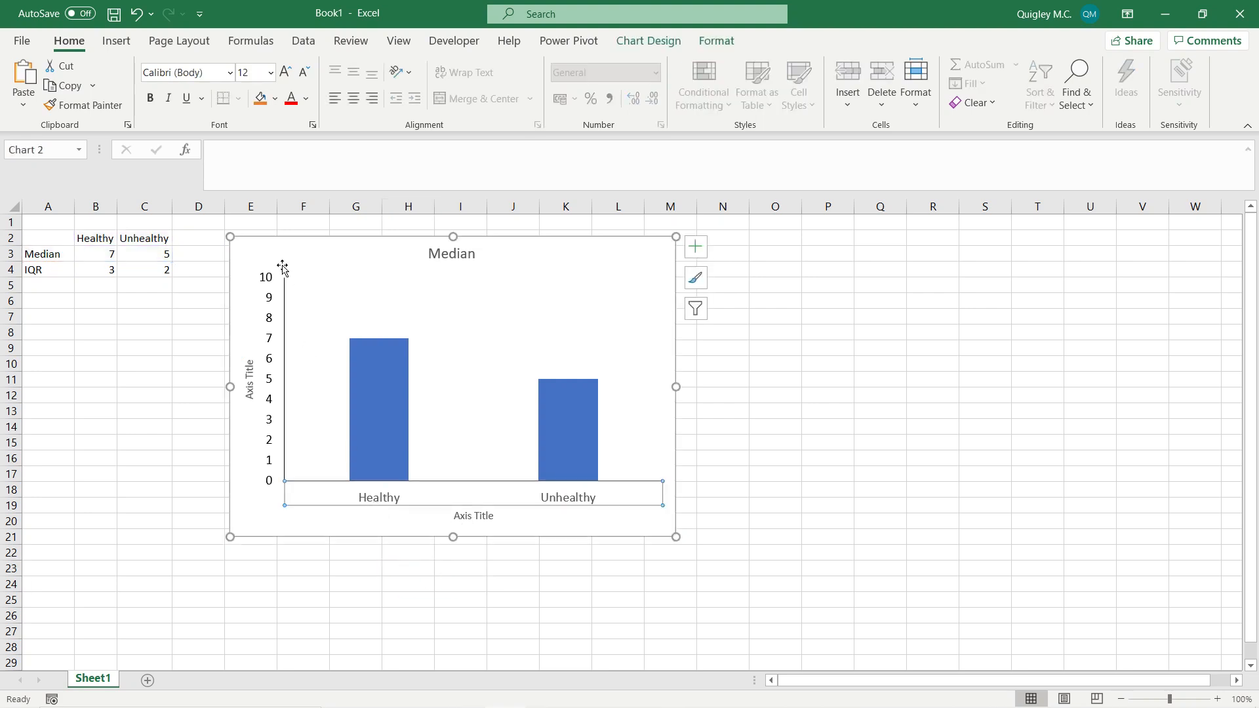
left_click(230, 73)
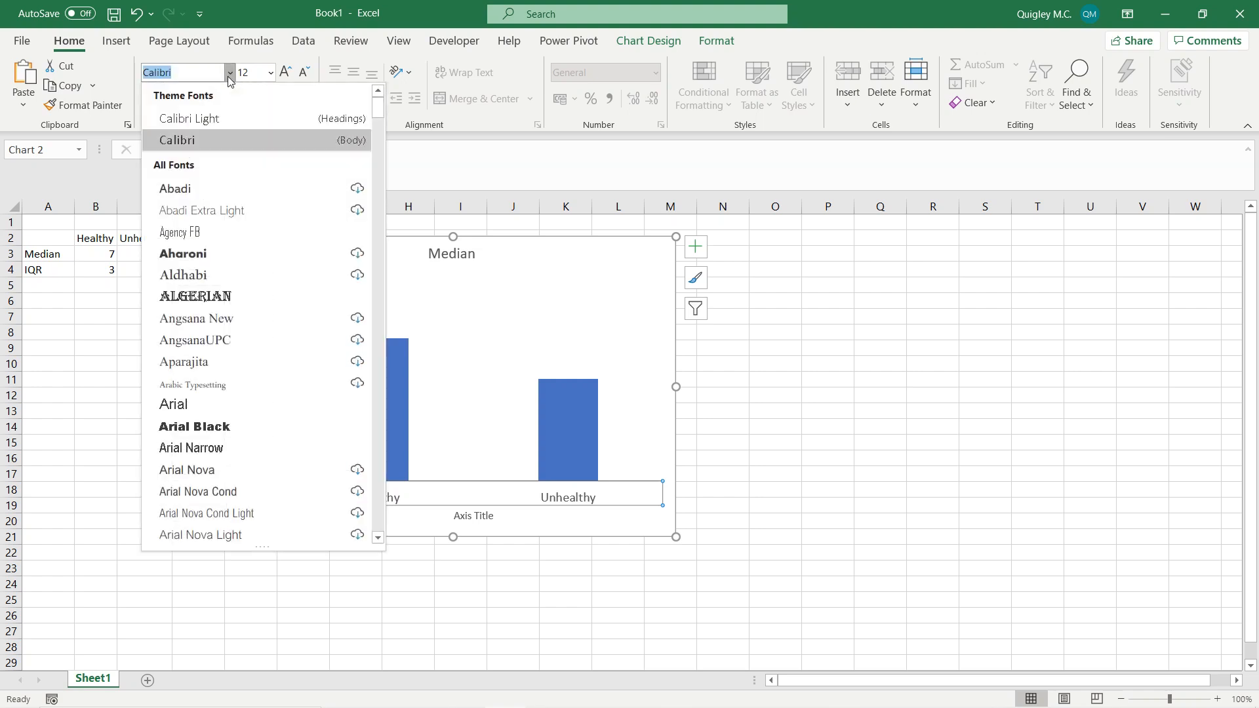
type("Times New Roman")
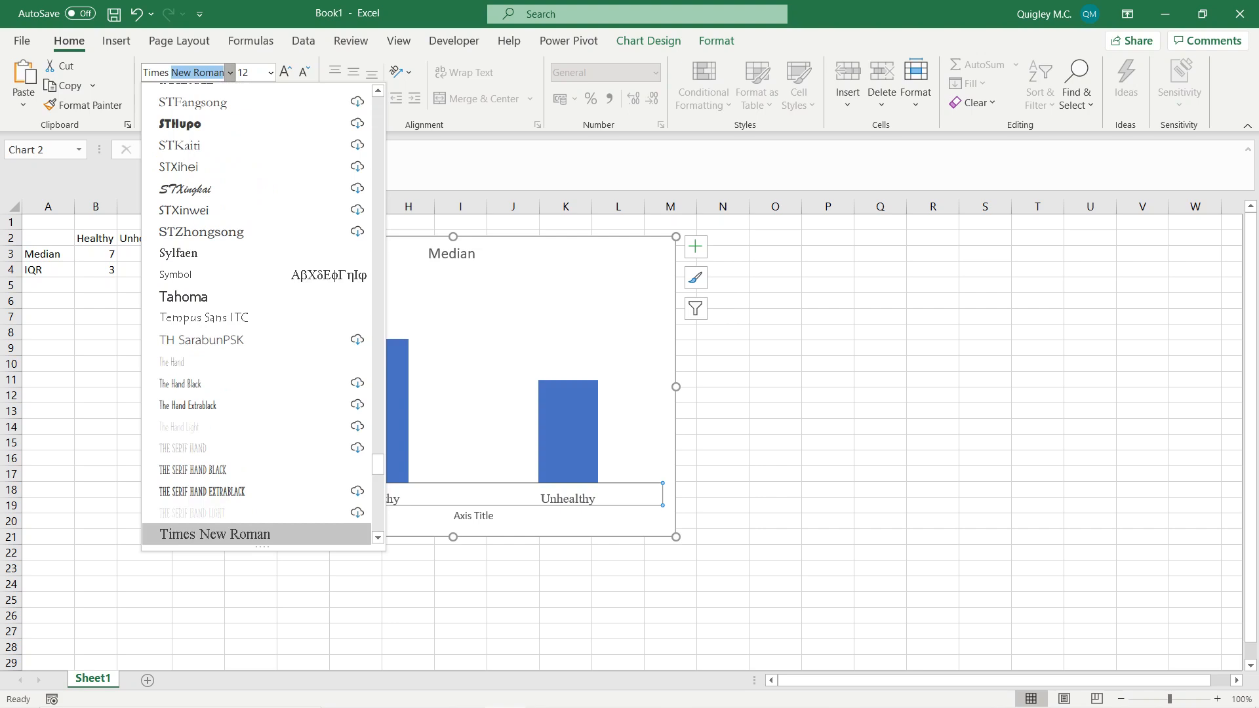
key("Return")
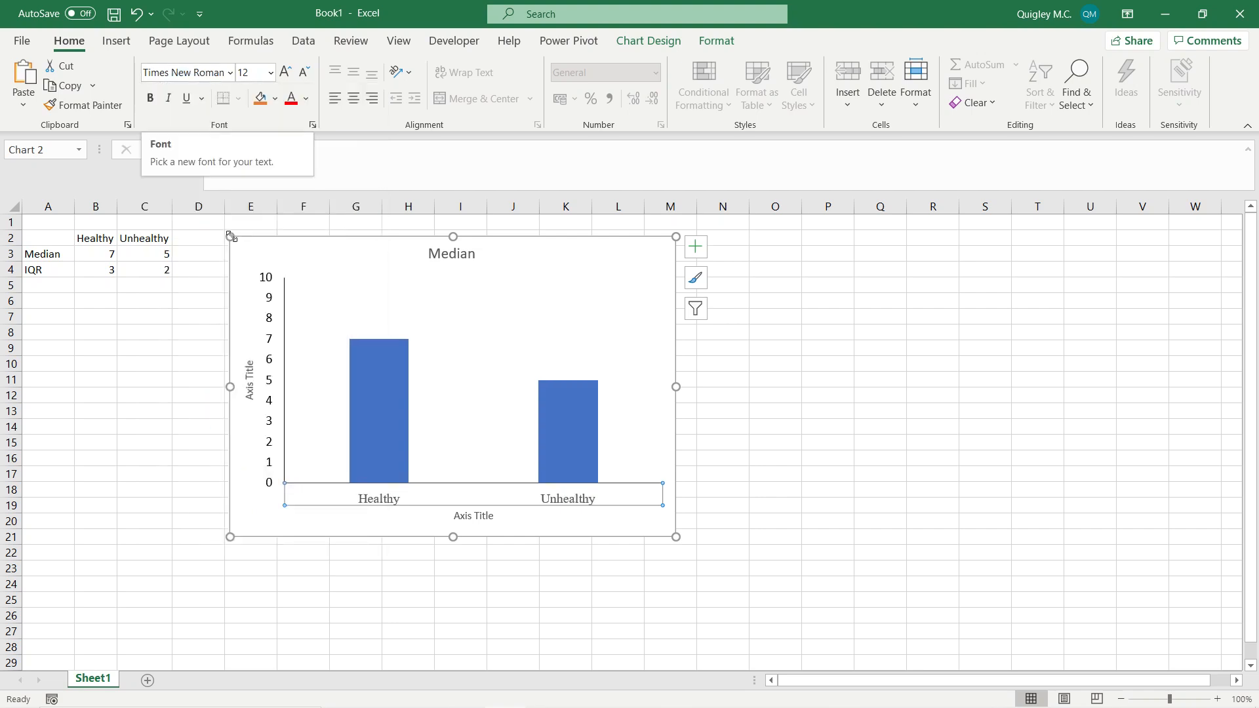
- Change the font of the vertical axis numbers to Times New Roman
left_click(274, 373)
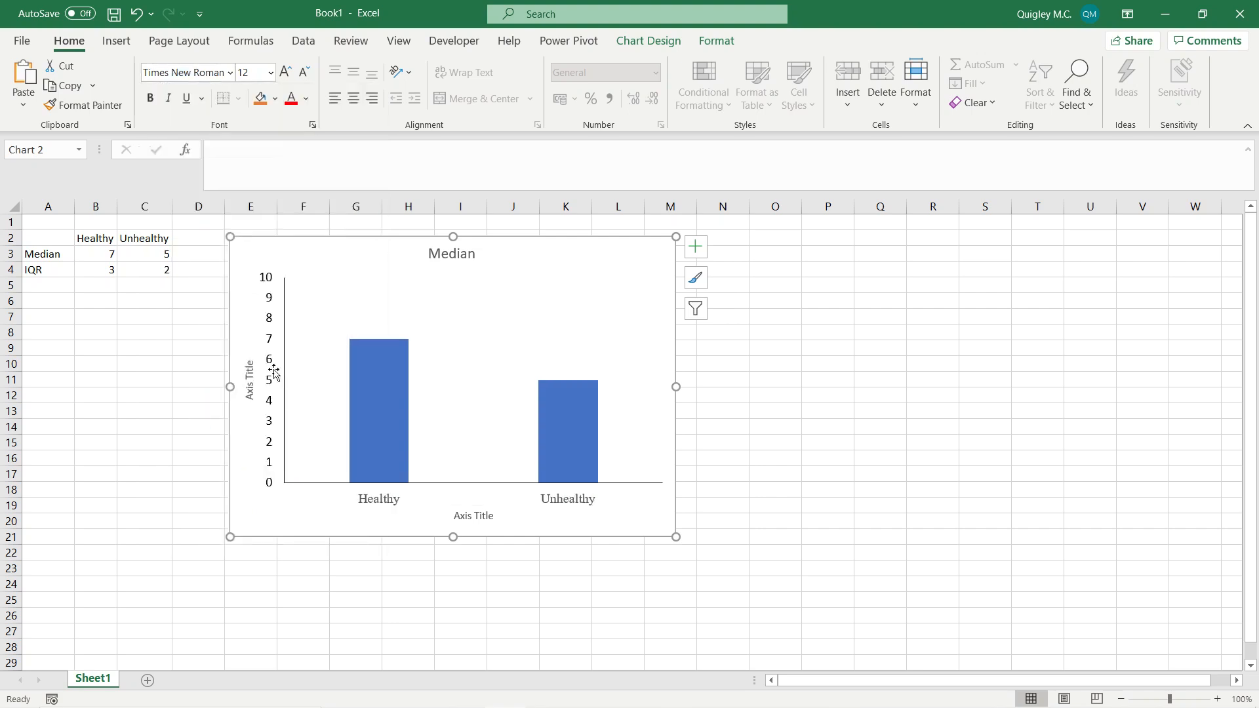
left_click(275, 372)
left_click(182, 72)
type("Times")
key("Return")
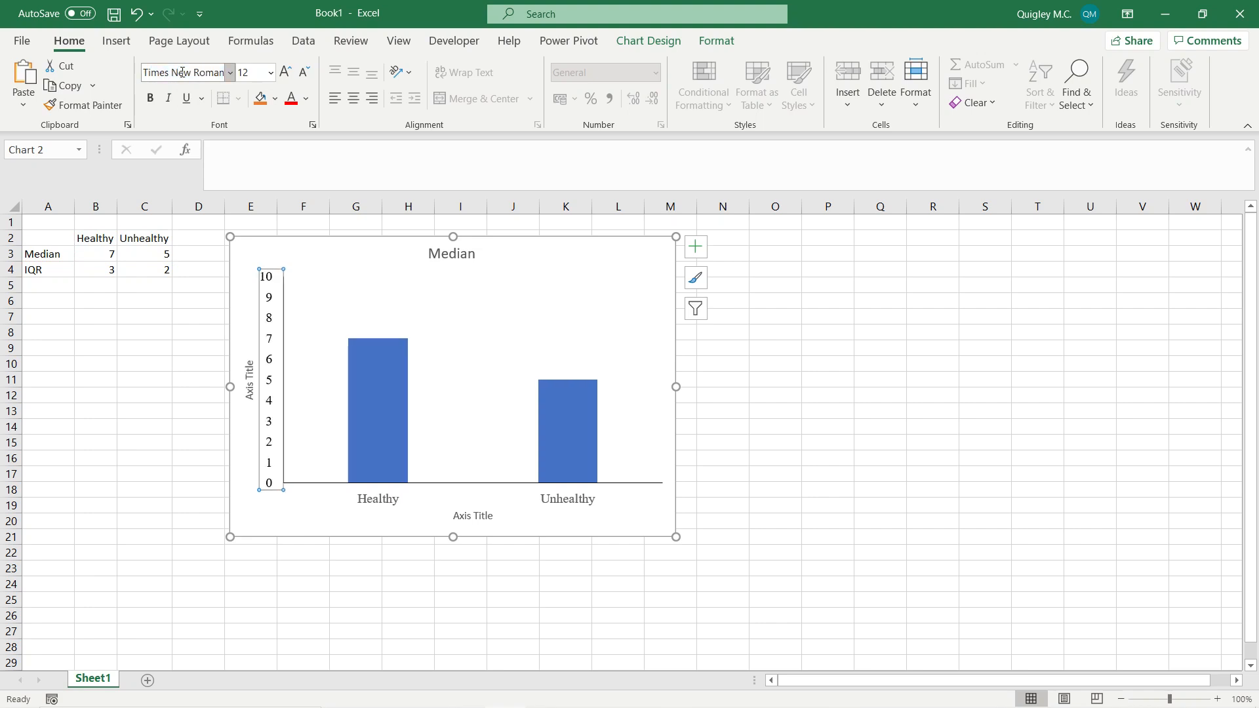
left_click(861, 557)
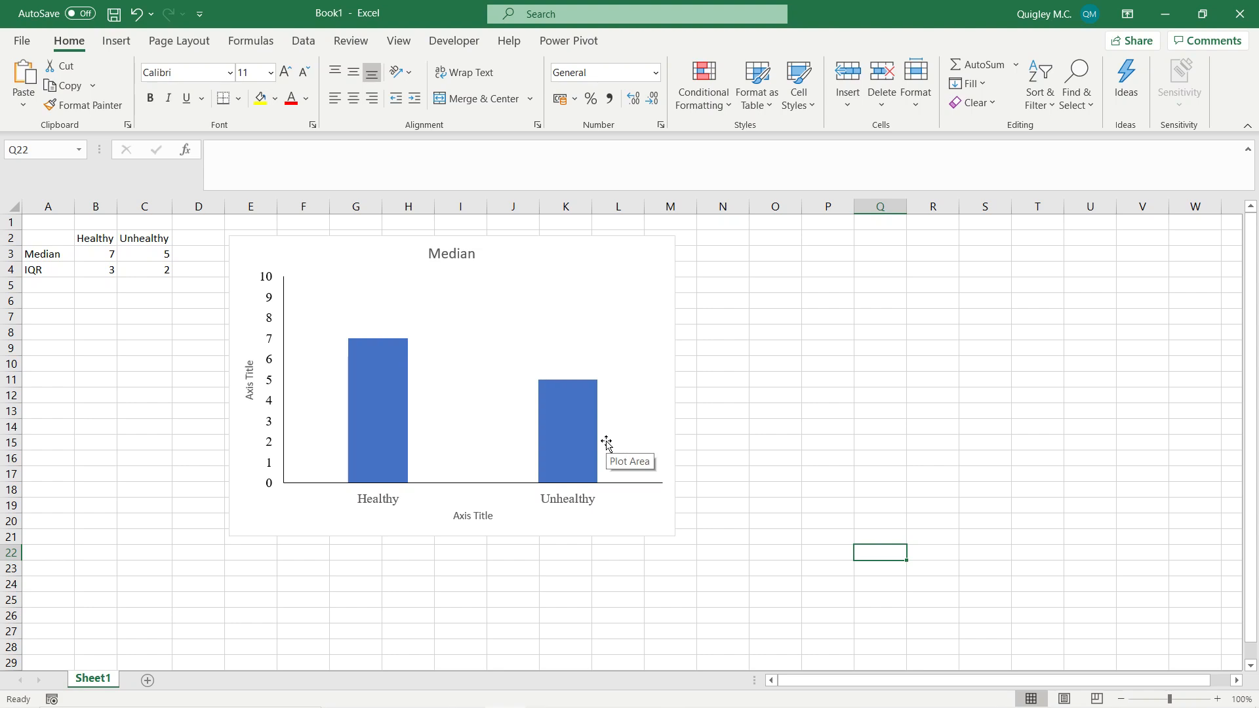
left_click(457, 255)
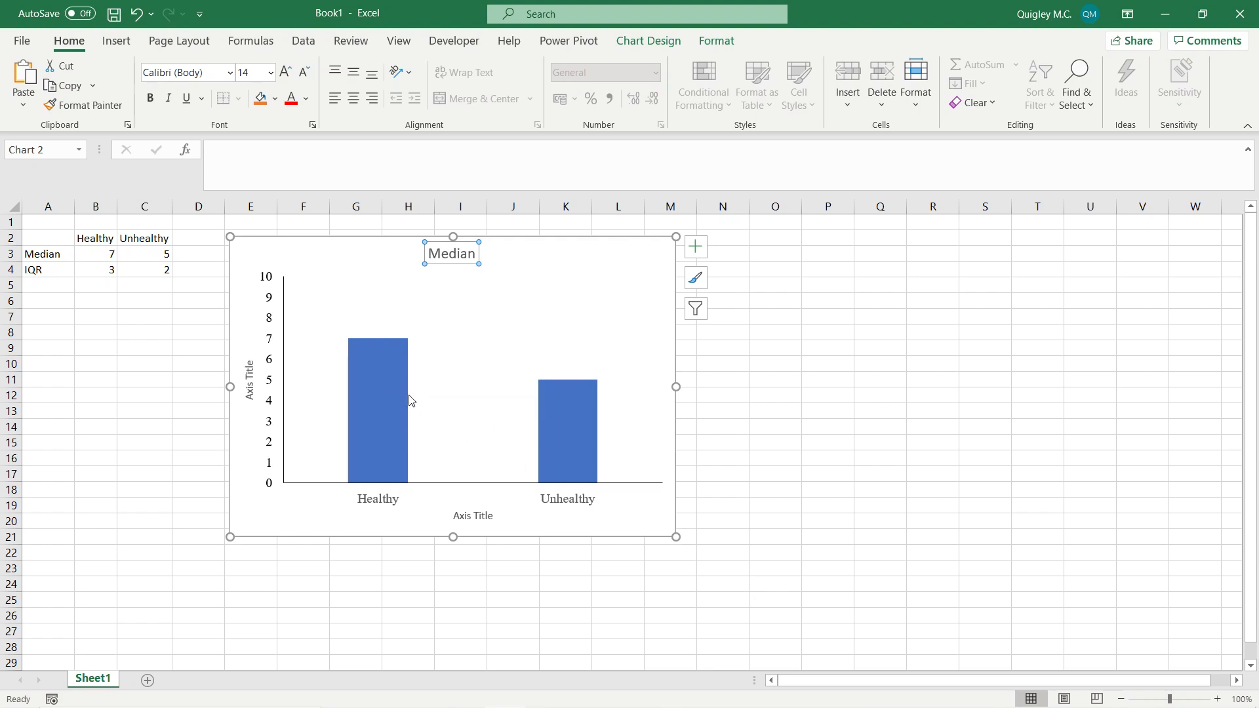
mouse_move(583, 445)
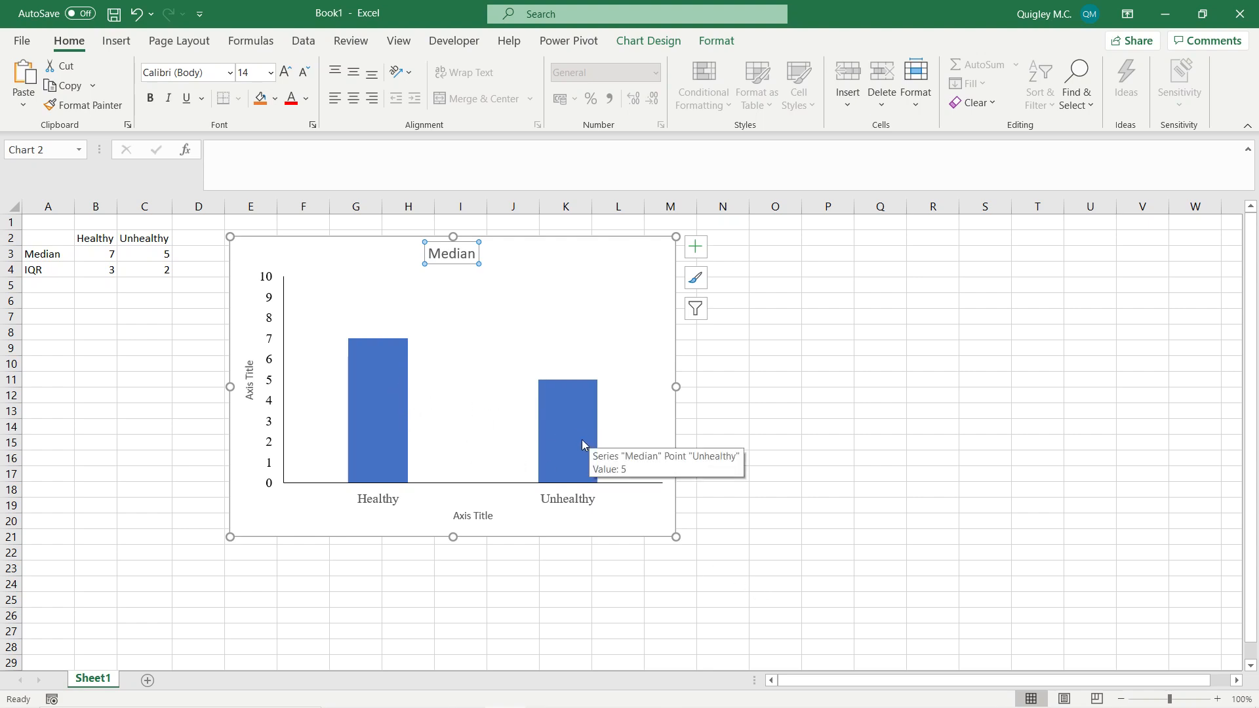
- Set the fill of only the Healthy column in the Median chart to No fill
left_click(374, 397)
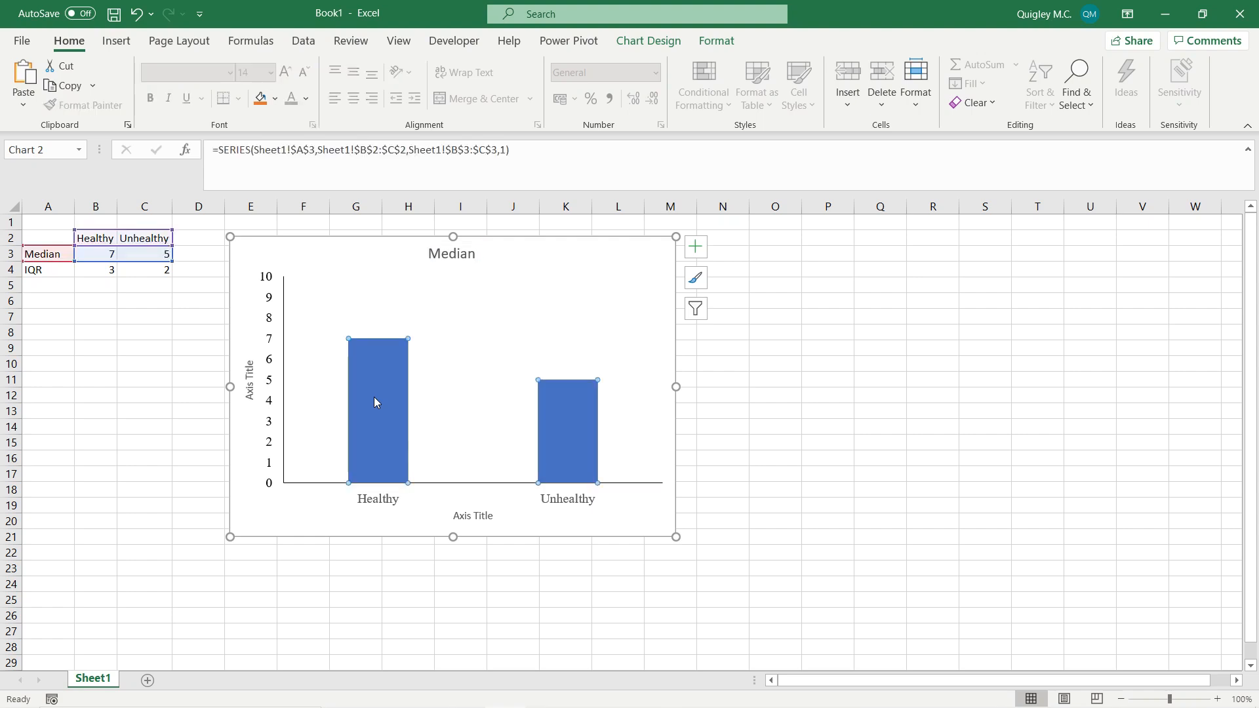
left_click(375, 398)
right_click(373, 398)
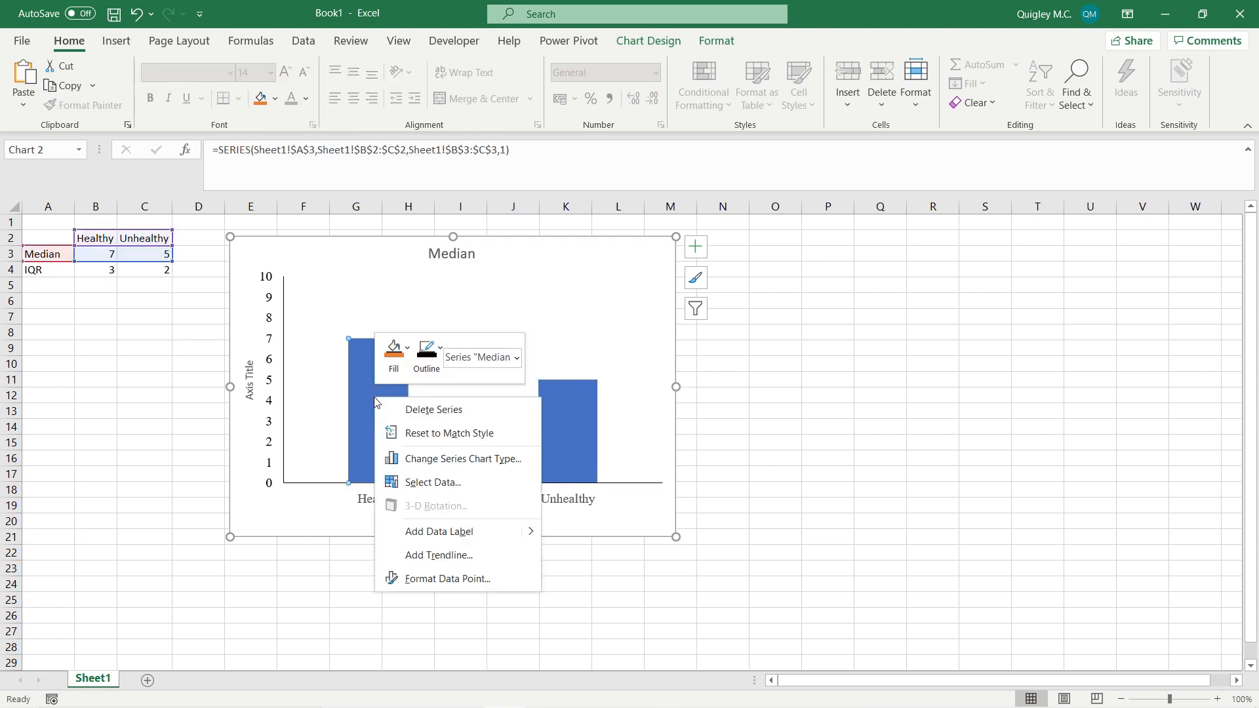
left_click(466, 582)
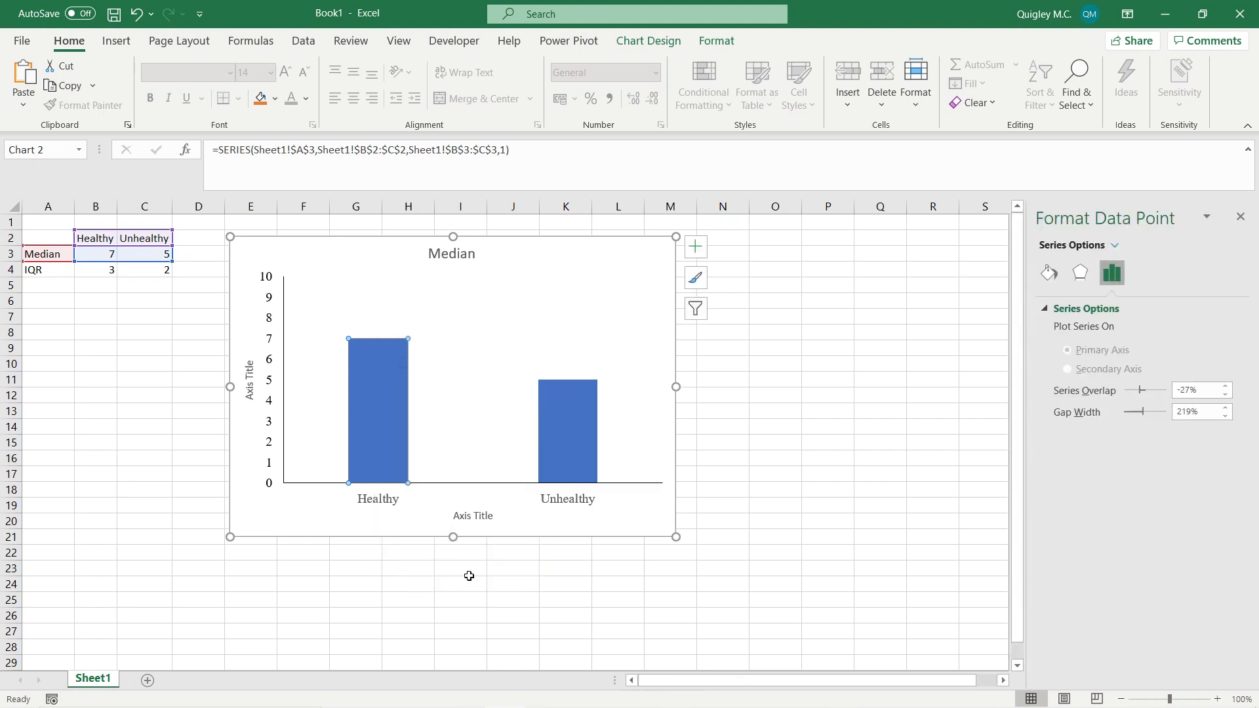
left_click(1048, 280)
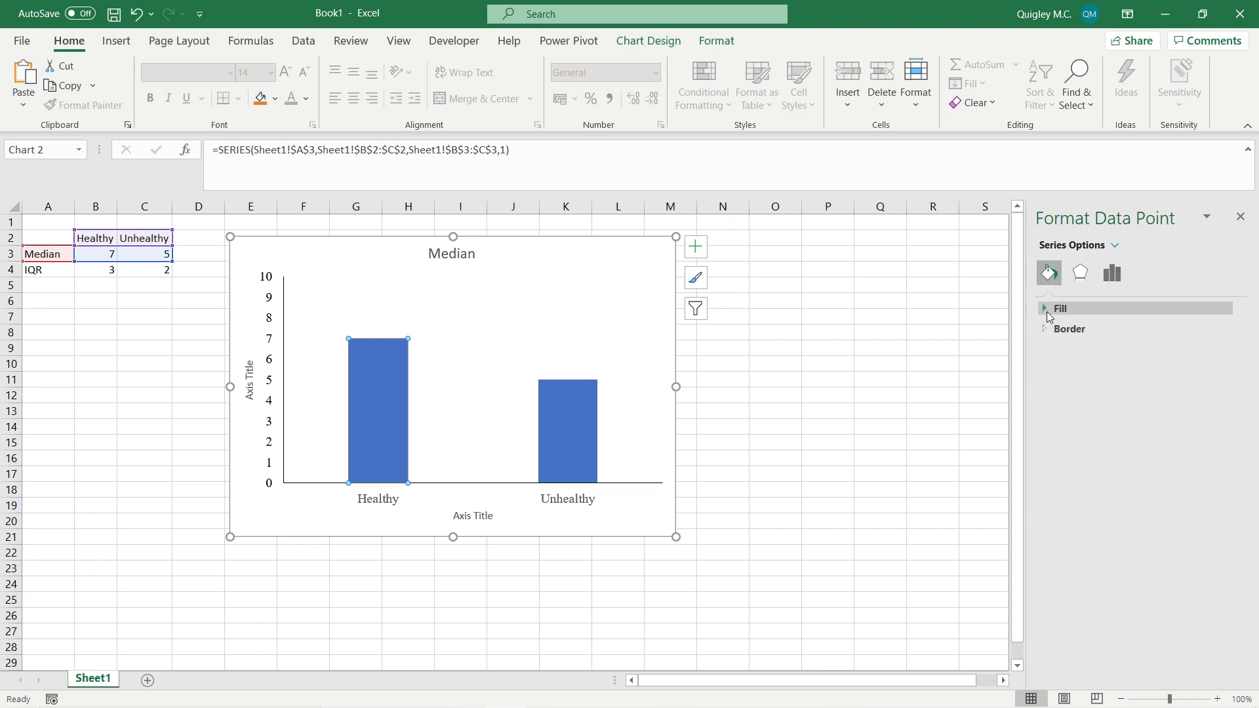
left_click(1047, 312)
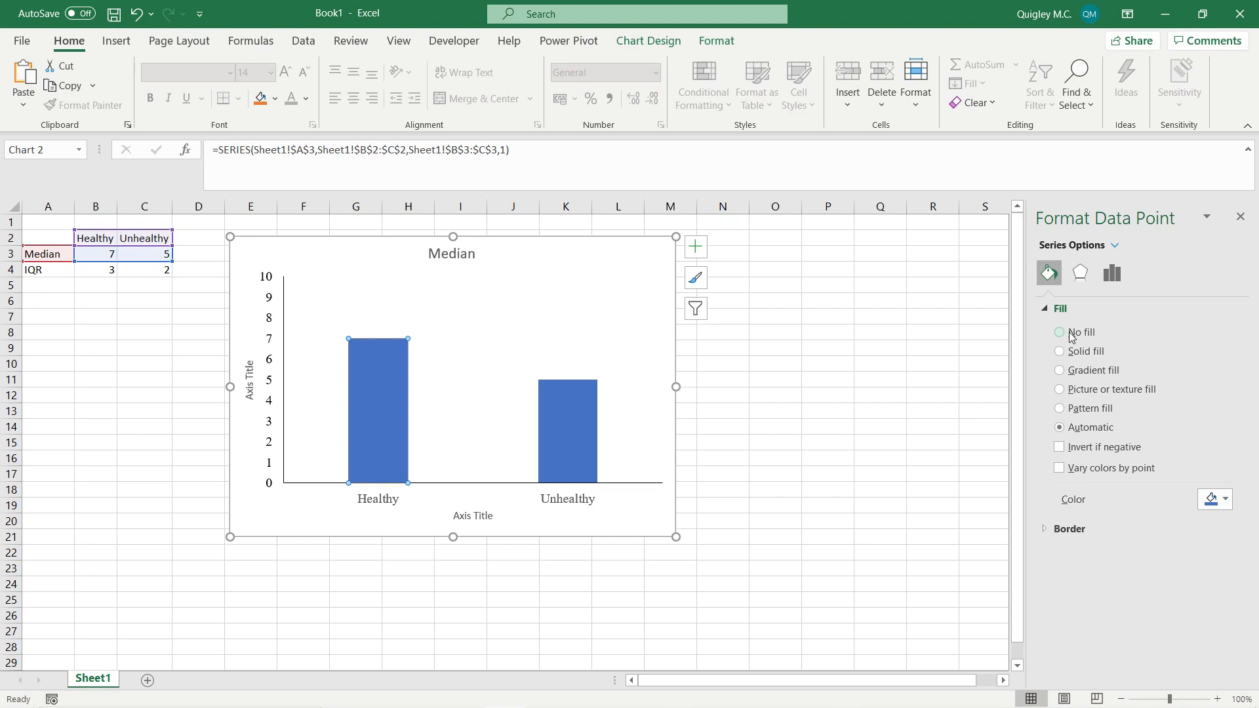
left_click(1059, 333)
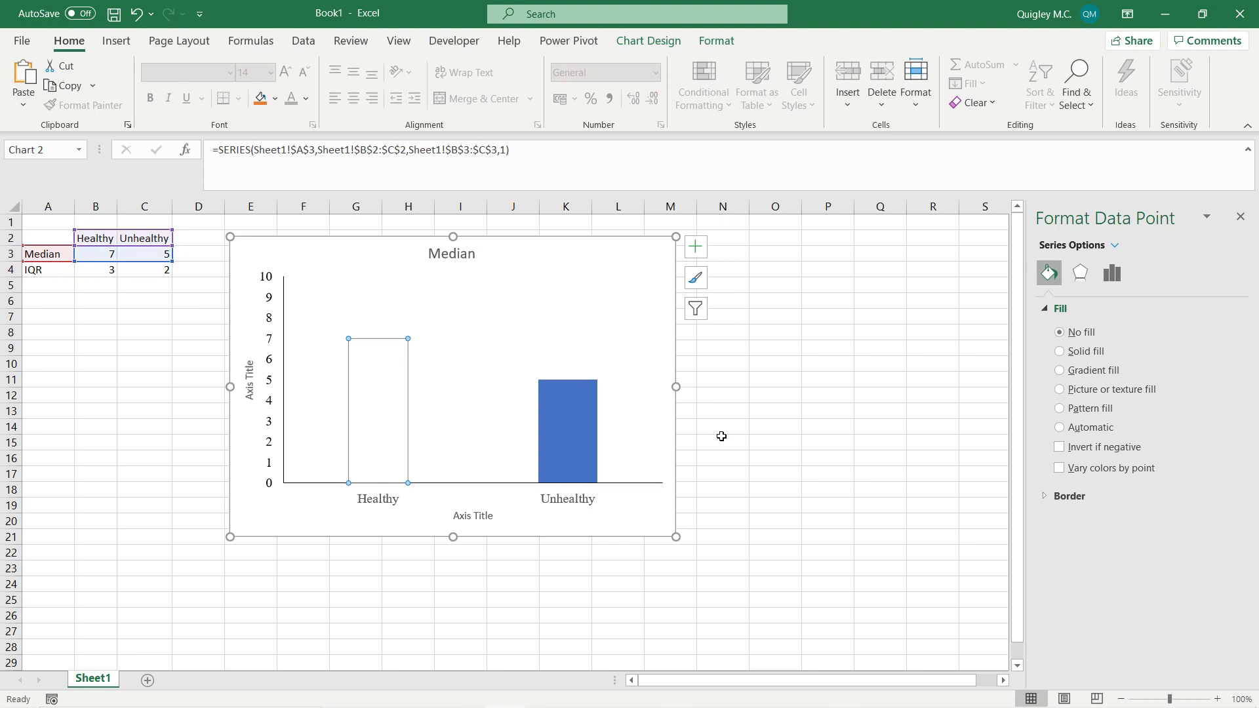
- Give the Healthy column a solid line border
left_click(571, 452)
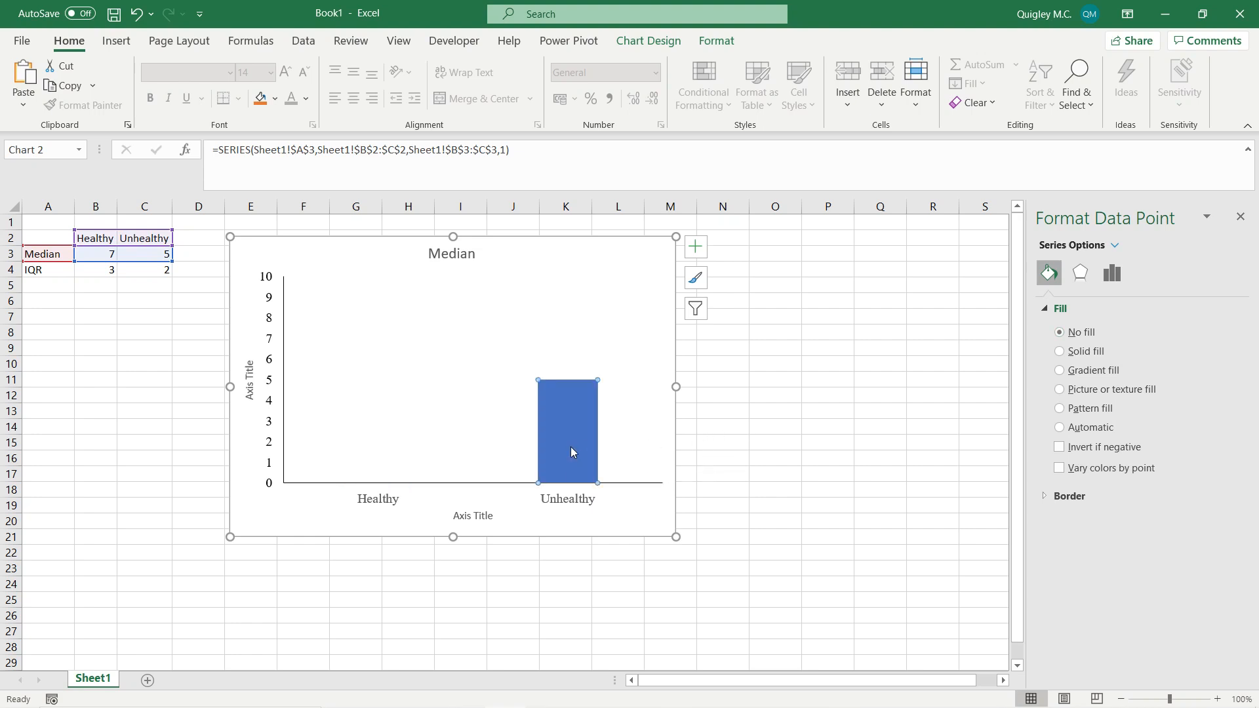
left_click(389, 438)
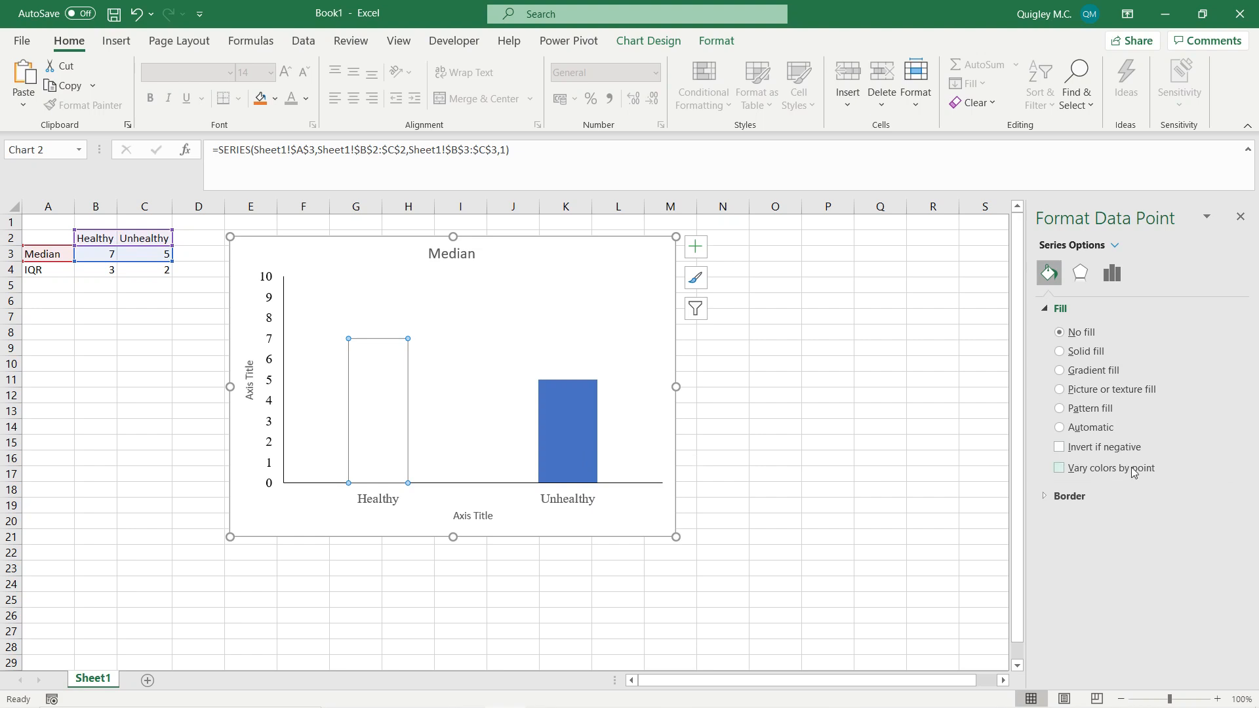
left_click(1049, 497)
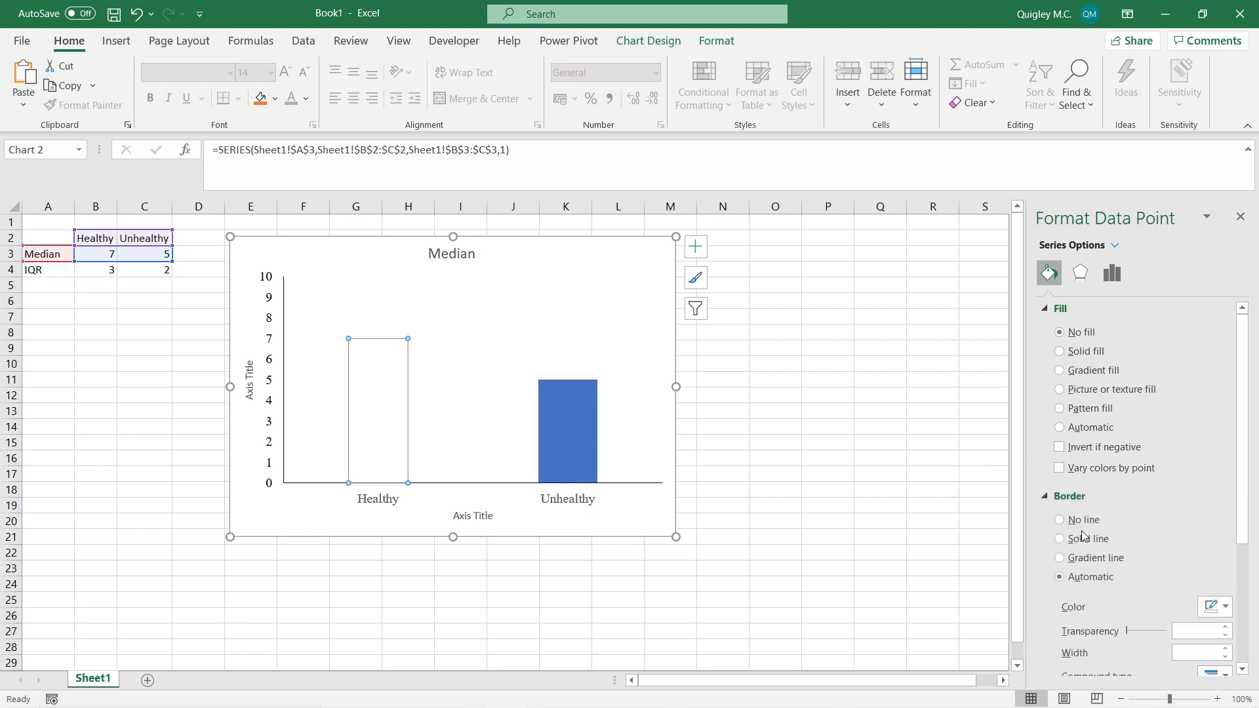
left_click(1085, 539)
left_click(484, 406)
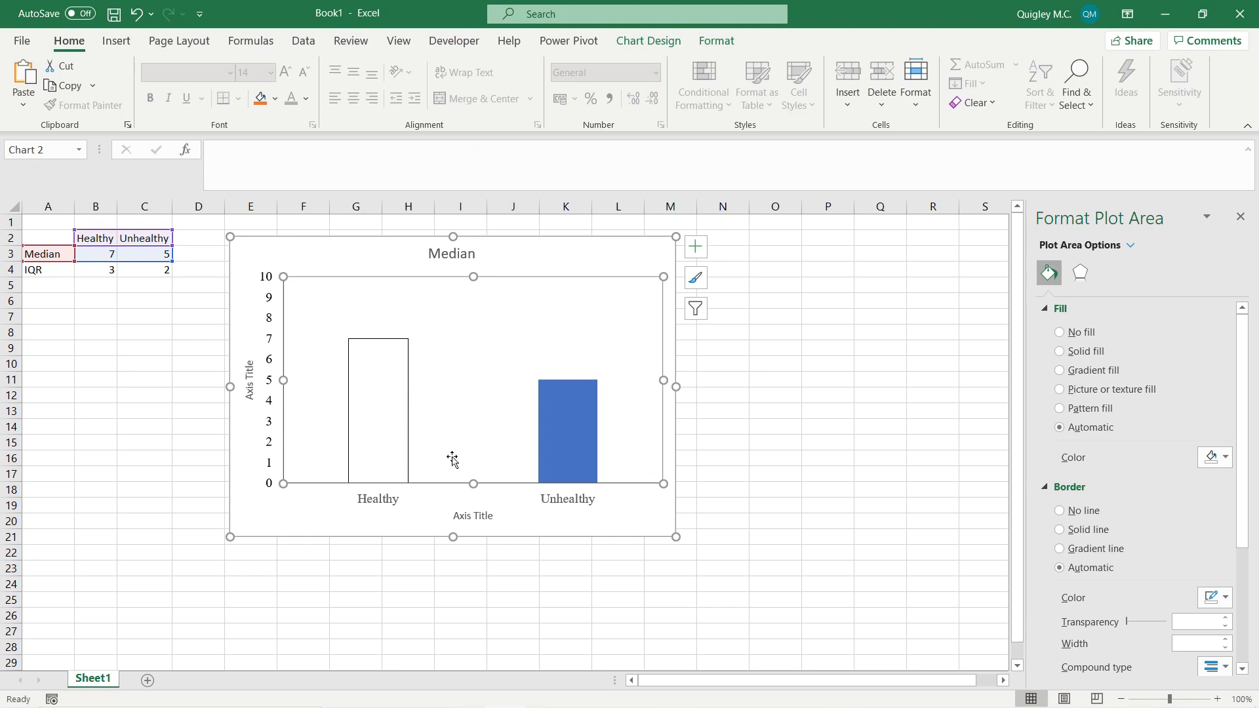
- Apply a pattern fill with wide upward diagonal stripes to only the Unhealthy column
left_click(559, 423)
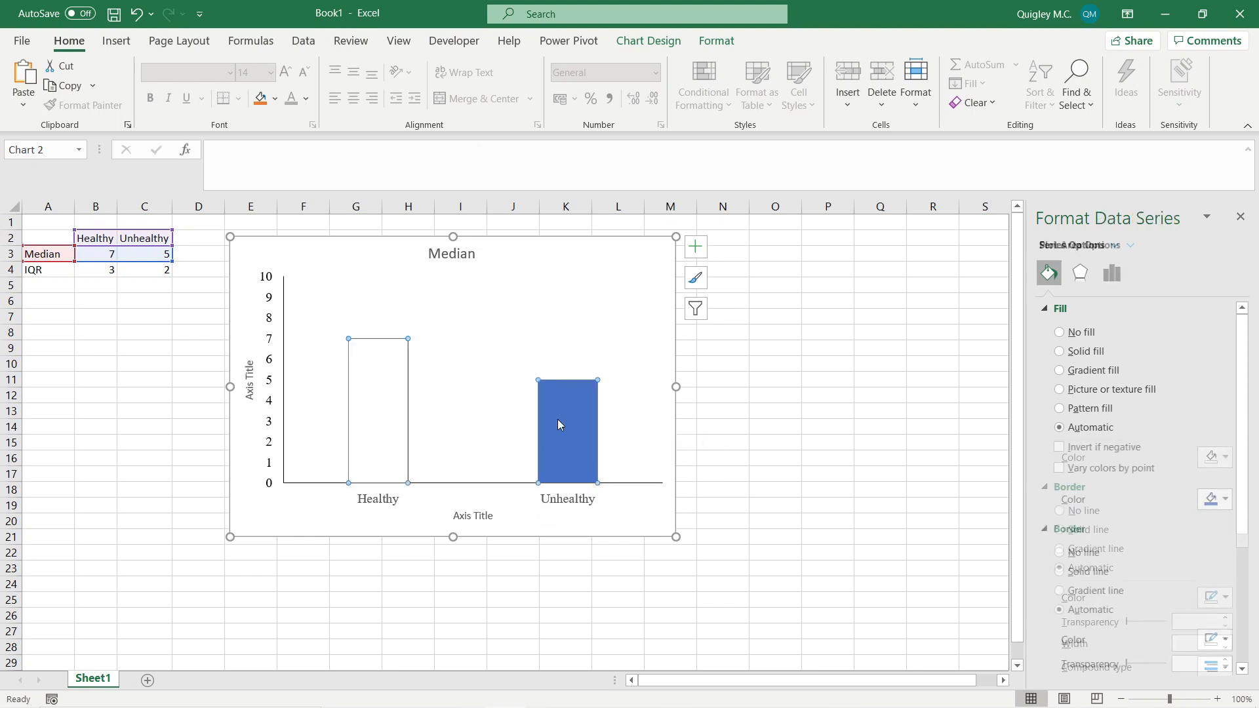
left_click(558, 421)
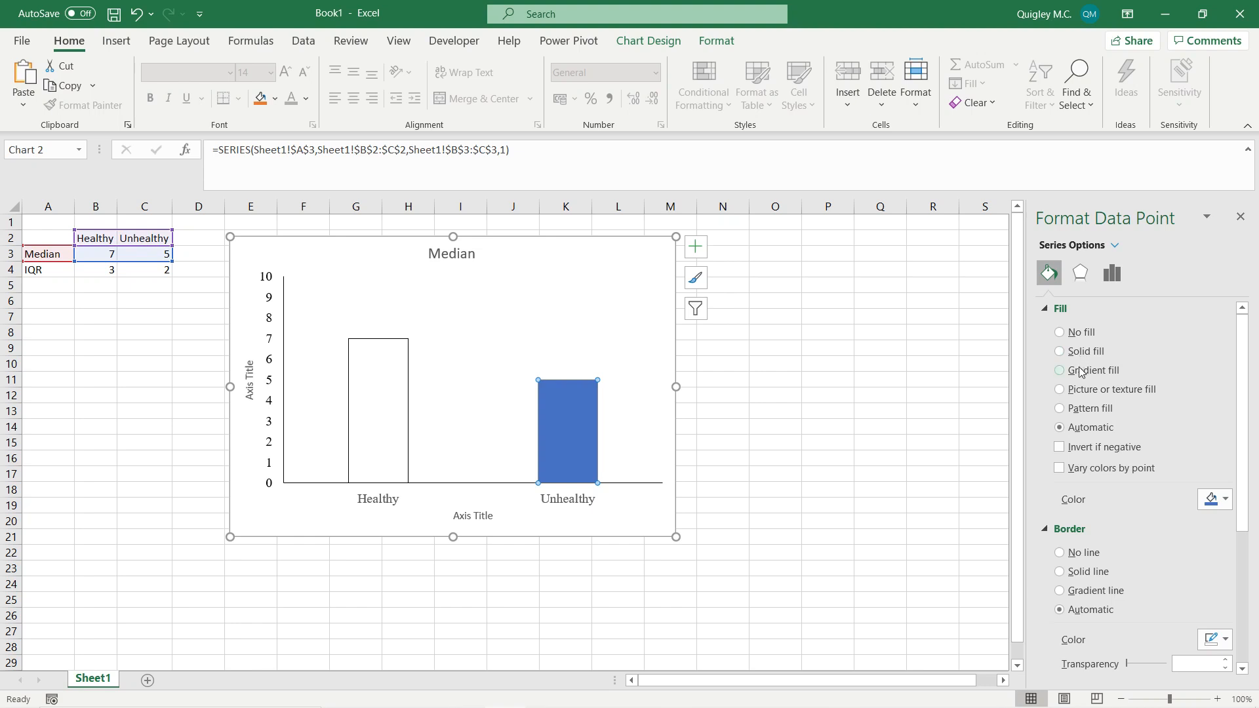
left_click(1080, 409)
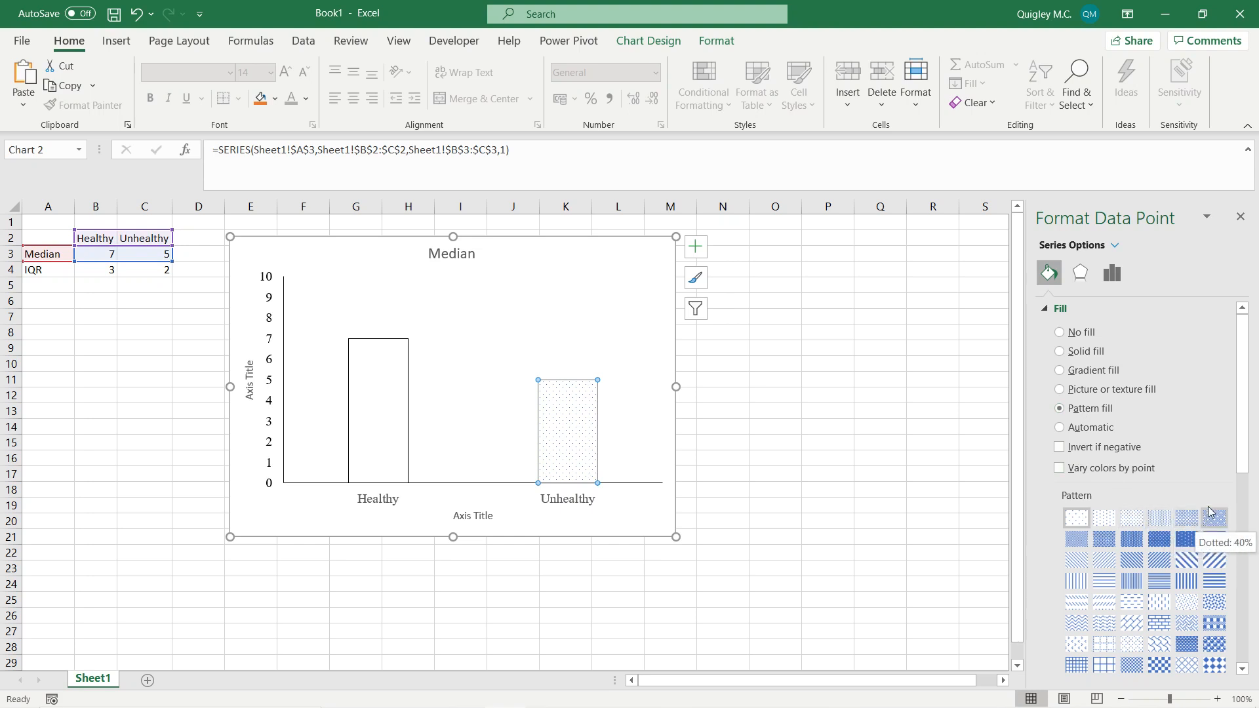
left_click_drag(1246, 463, 1247, 516)
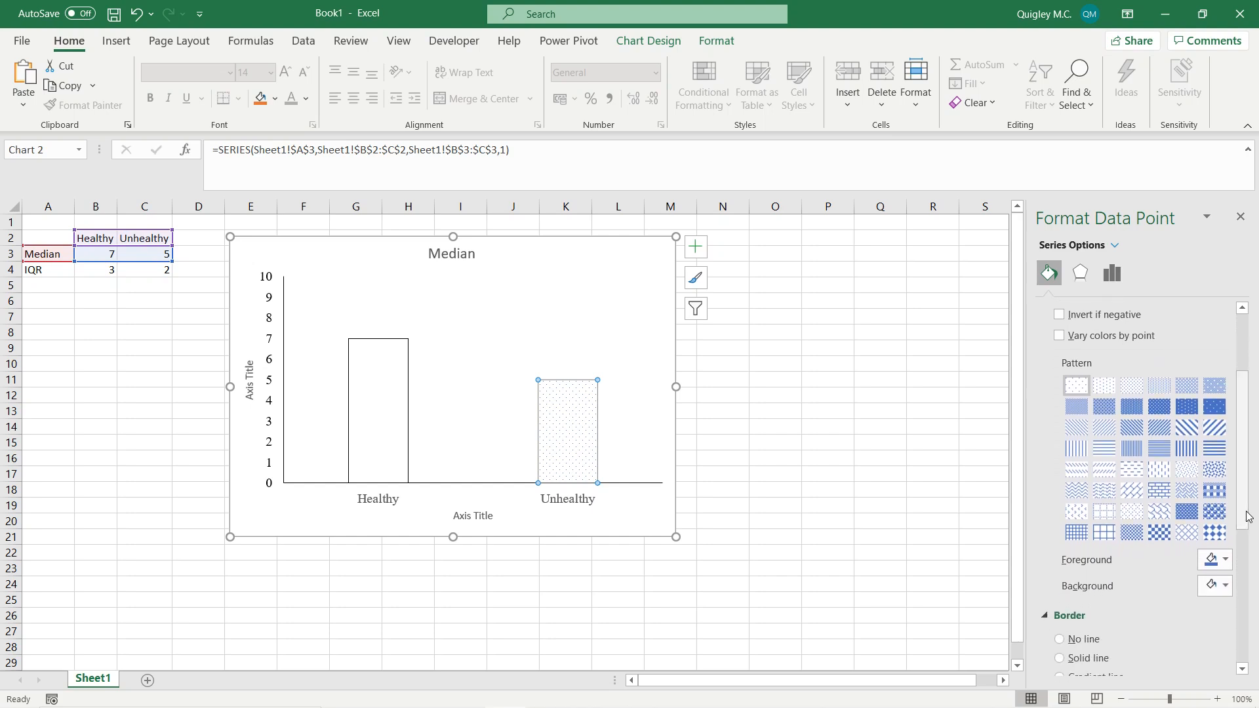
left_click(1215, 429)
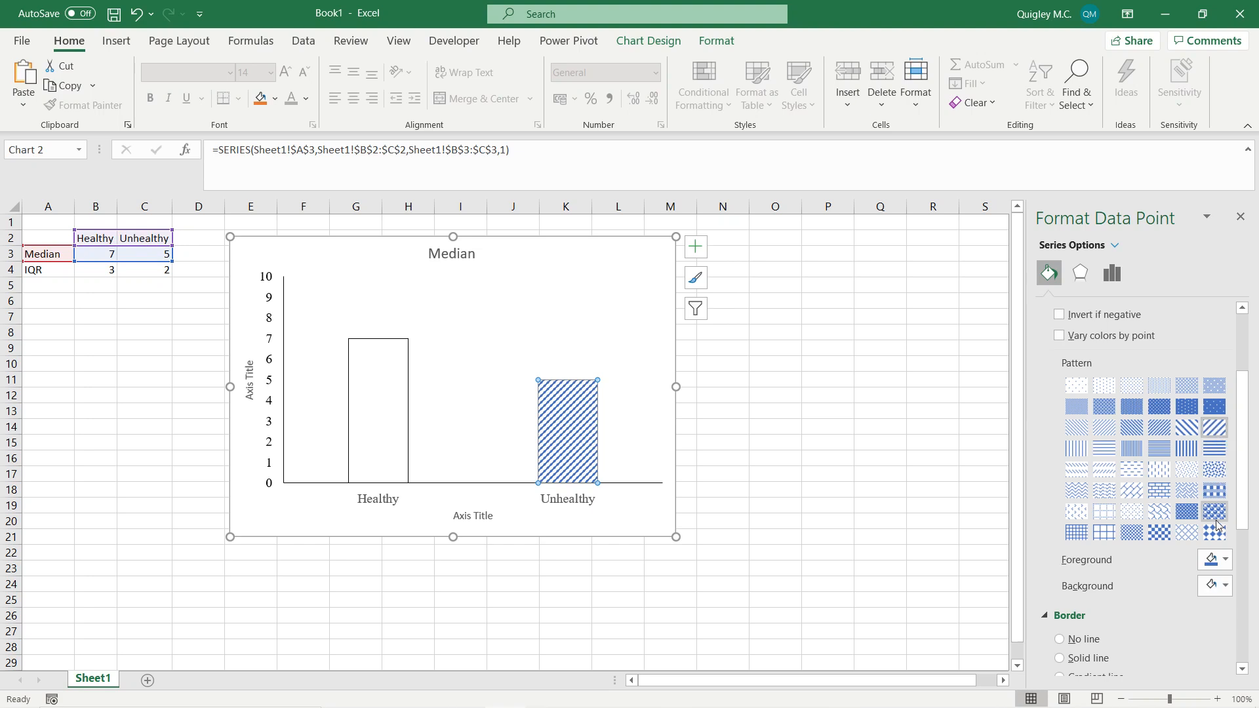
- Set the Unhealthy column's pattern foreground to black and switch it to the fine dotted pattern, fourth in the first row of patterns
left_click(1219, 568)
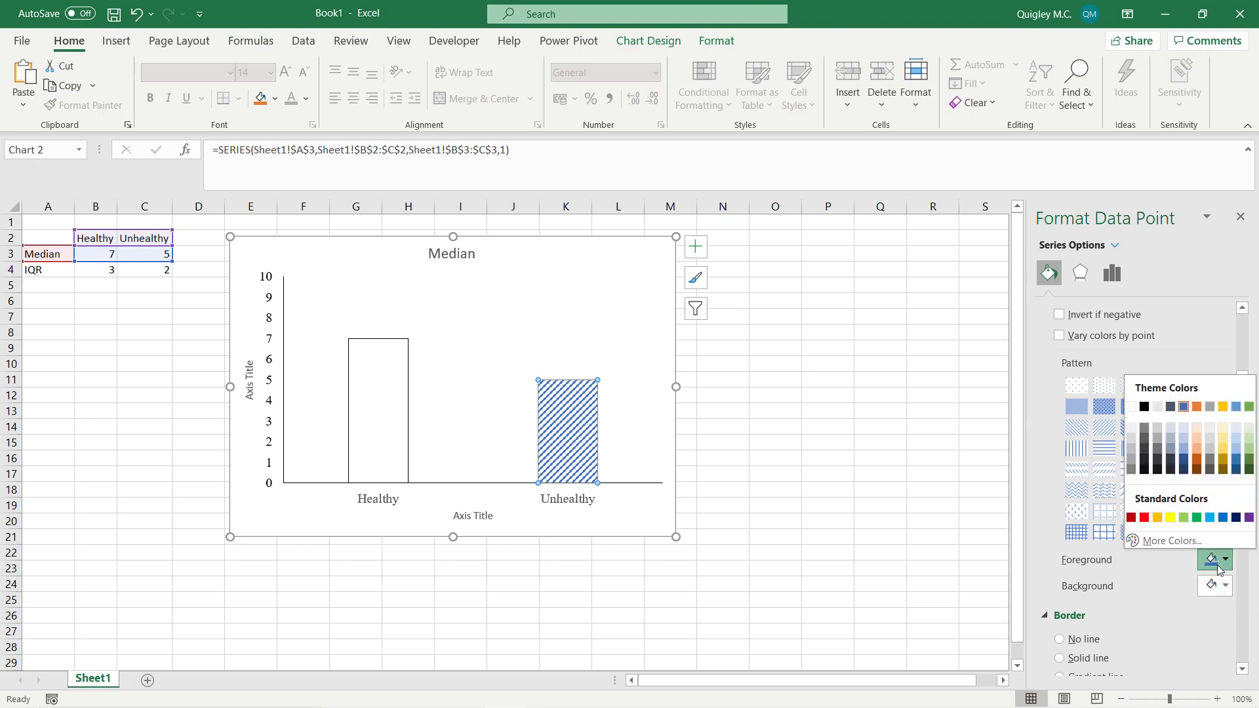
left_click(1145, 407)
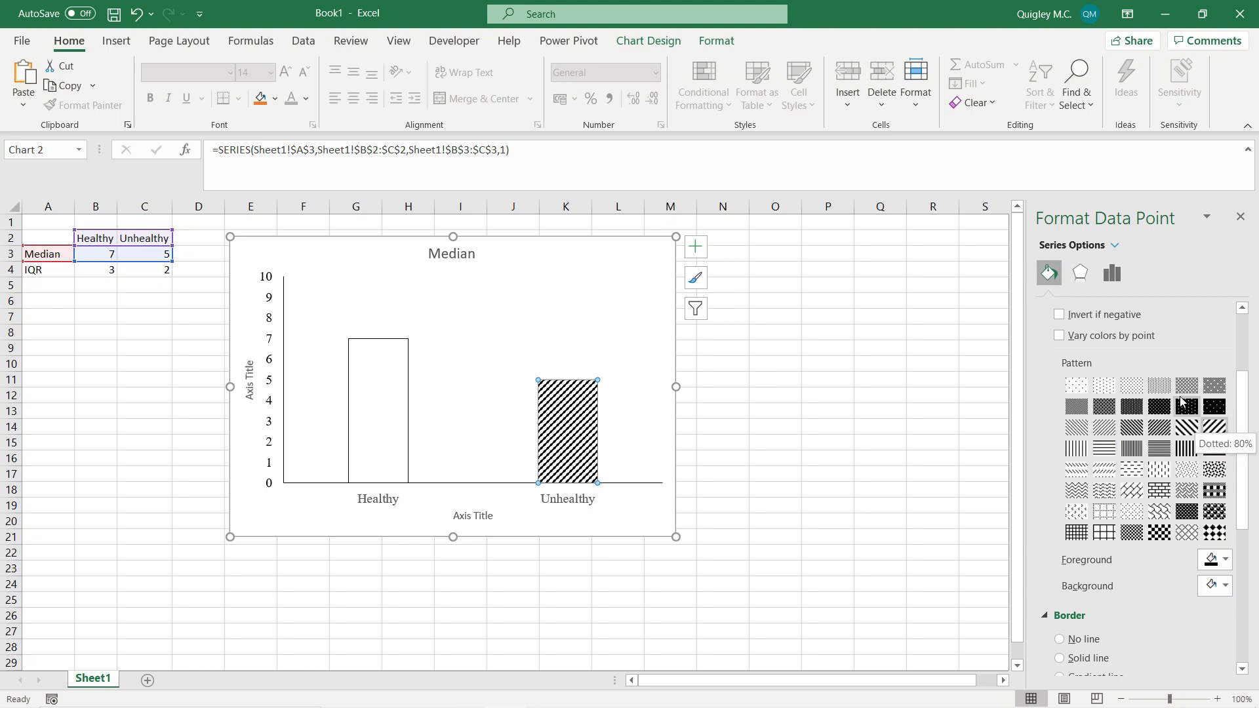
left_click(1160, 387)
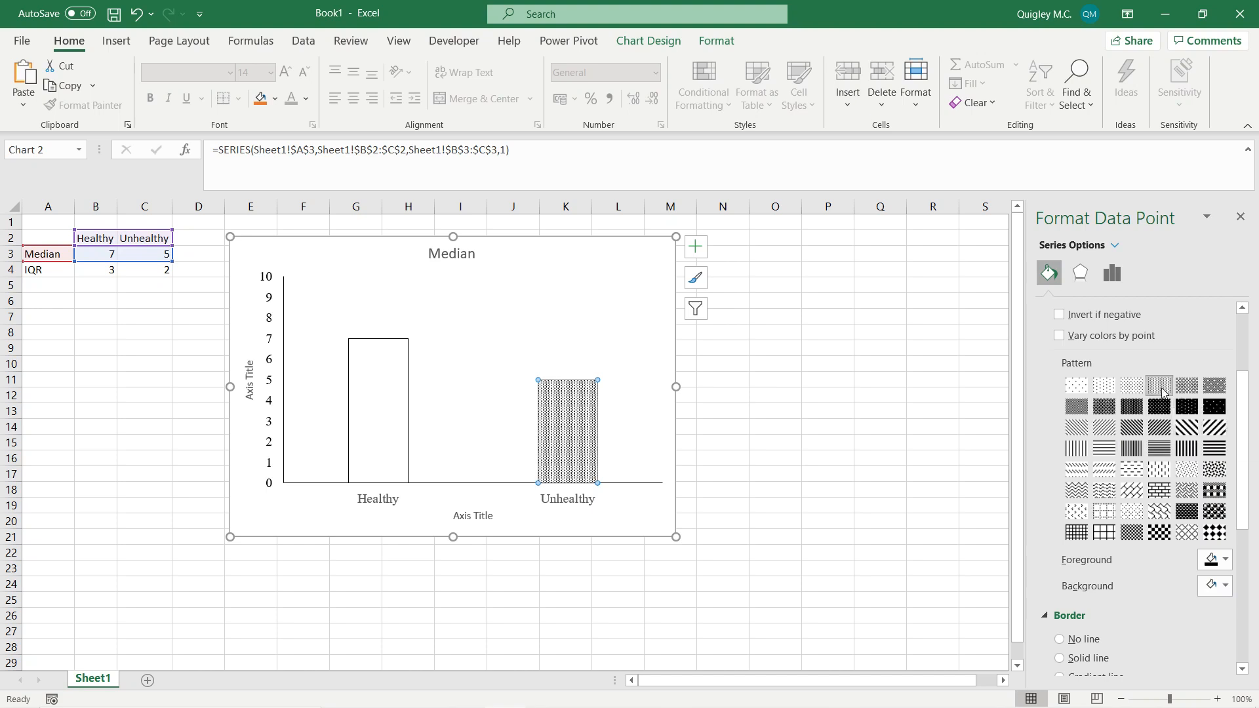
left_click(859, 475)
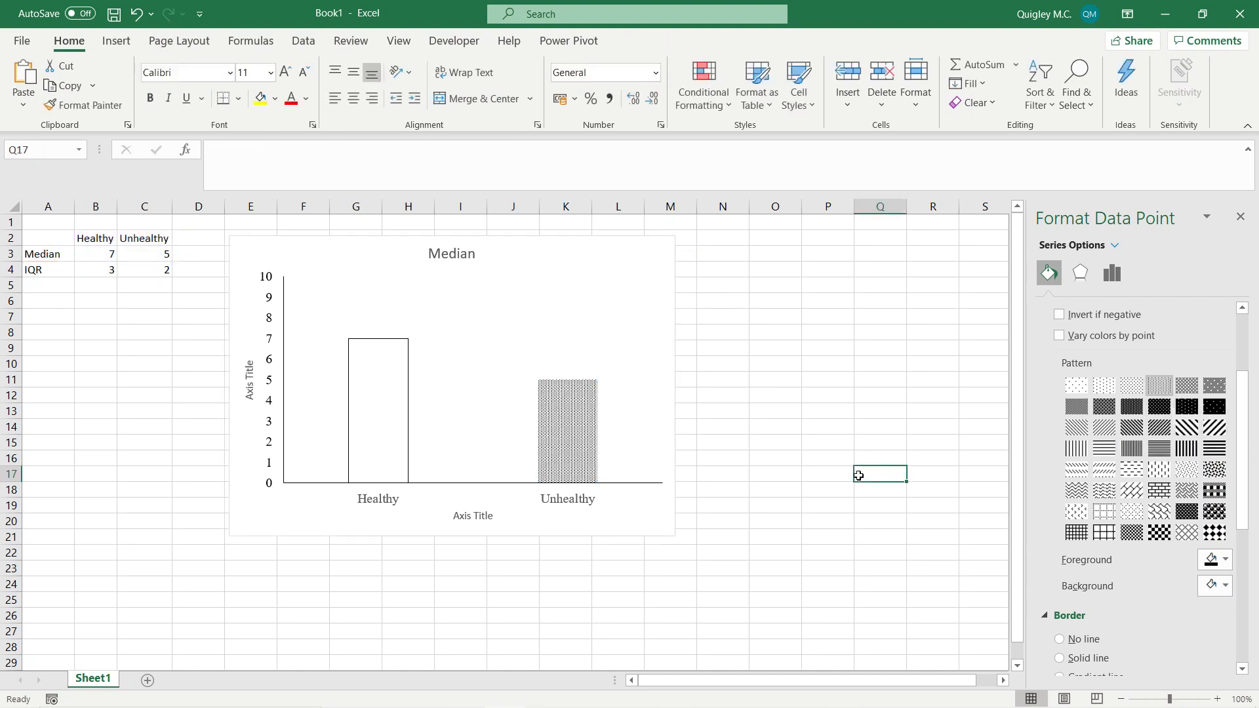
- Give the Unhealthy column a solid line border
left_click(577, 437)
left_click(576, 438)
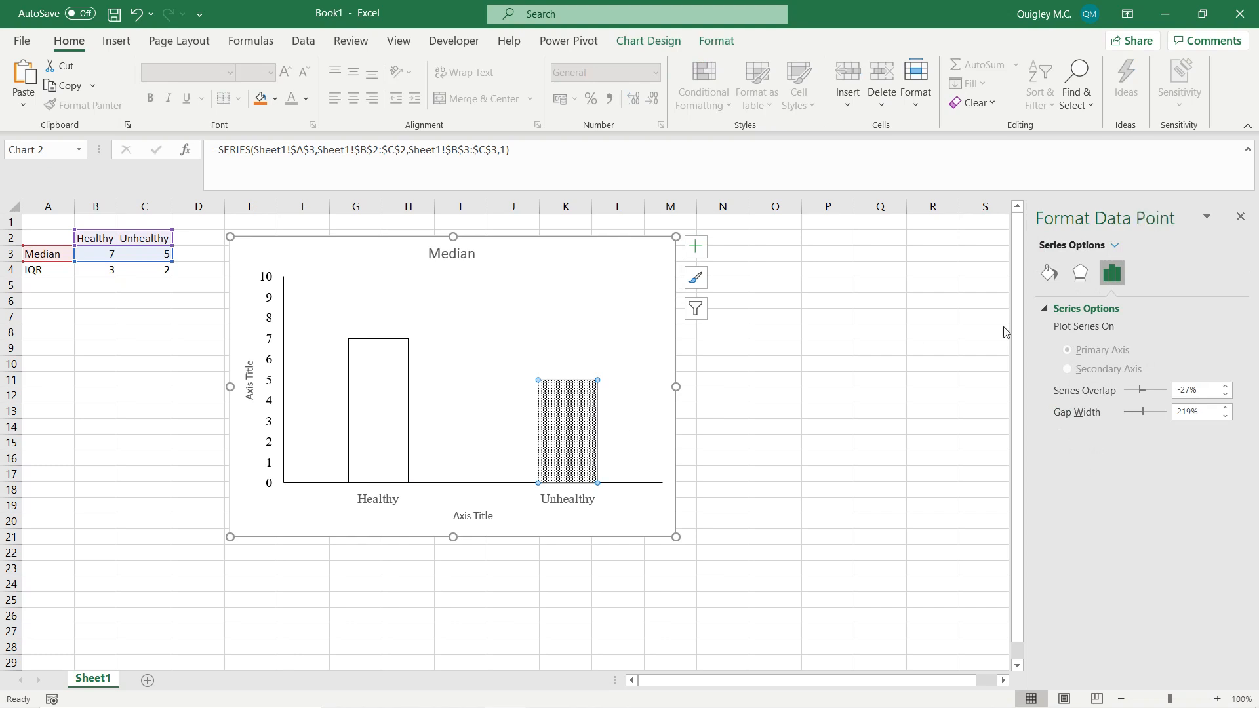
left_click(1048, 272)
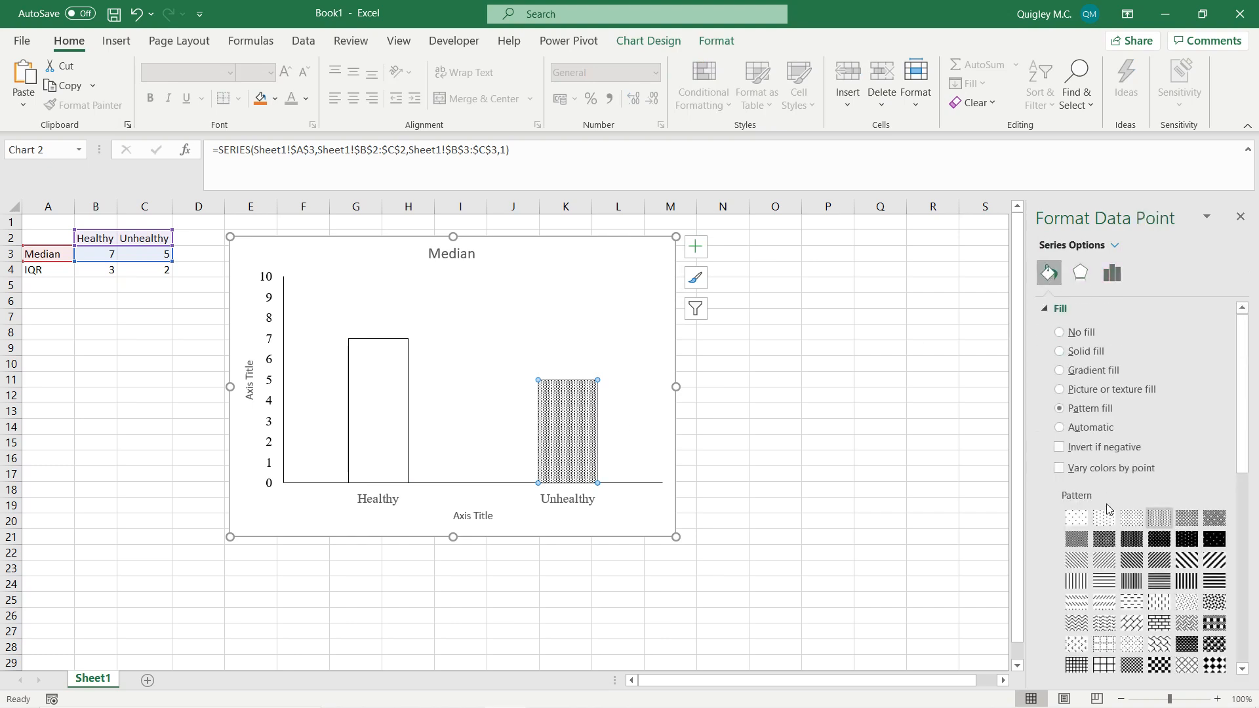
left_click_drag(1246, 396, 1244, 566)
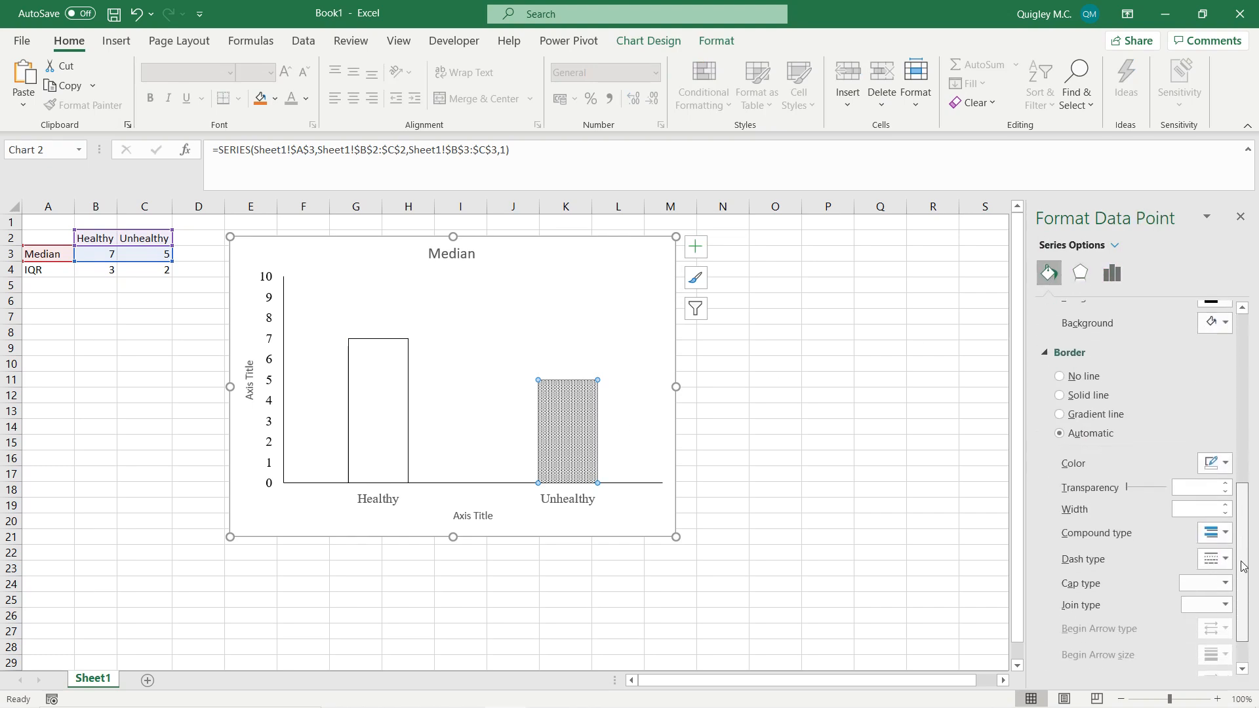
left_click(1095, 401)
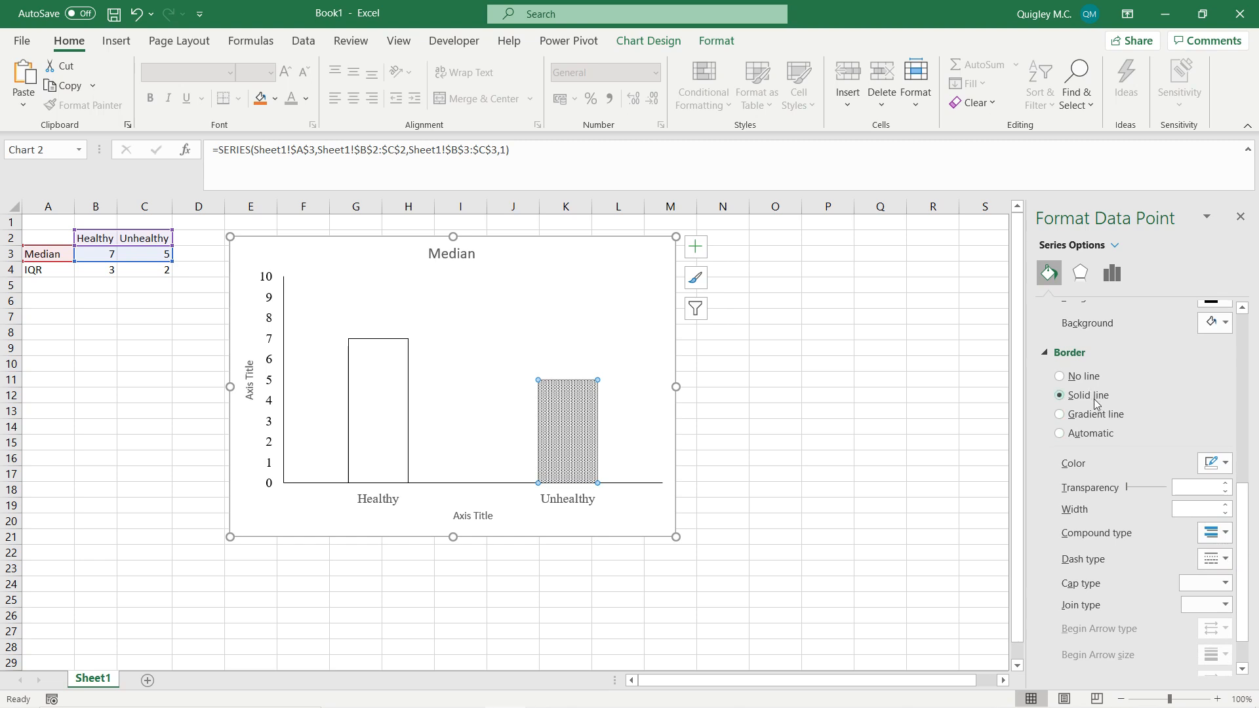
left_click(825, 509)
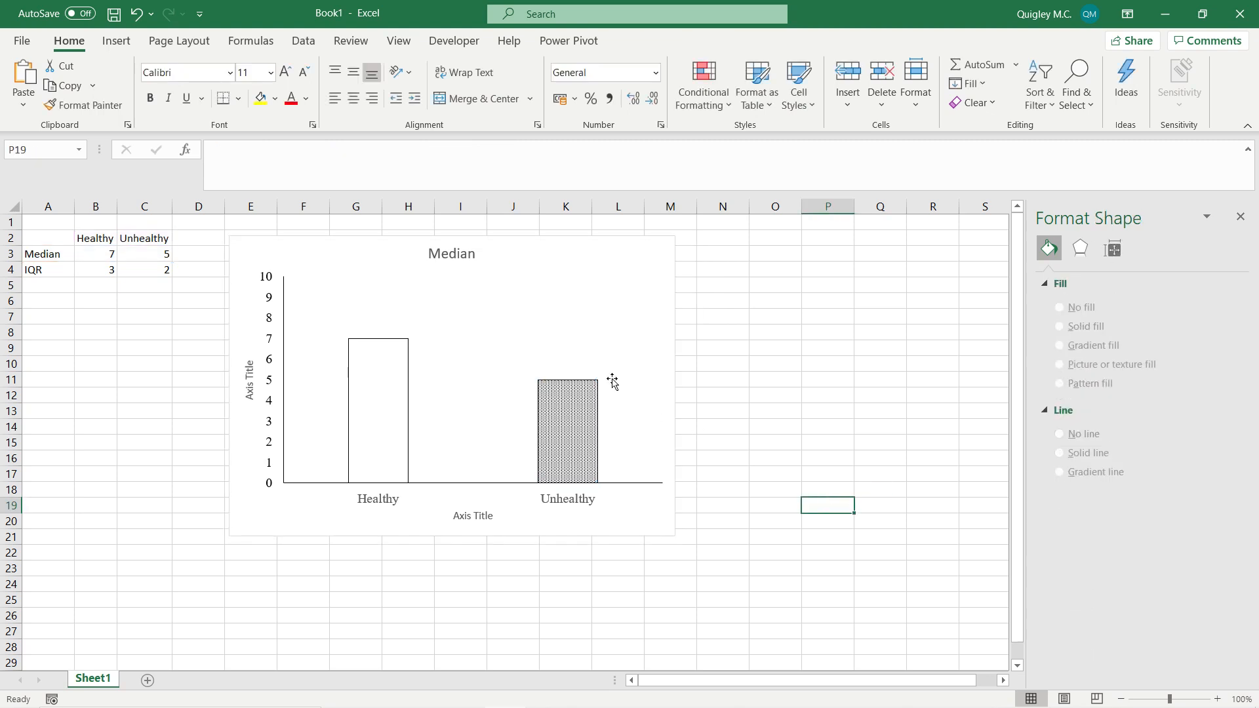
- Move the chart slightly down and to the right on the sheet, and replace its title with "Title of graph"
left_click_drag(569, 260, 615, 280)
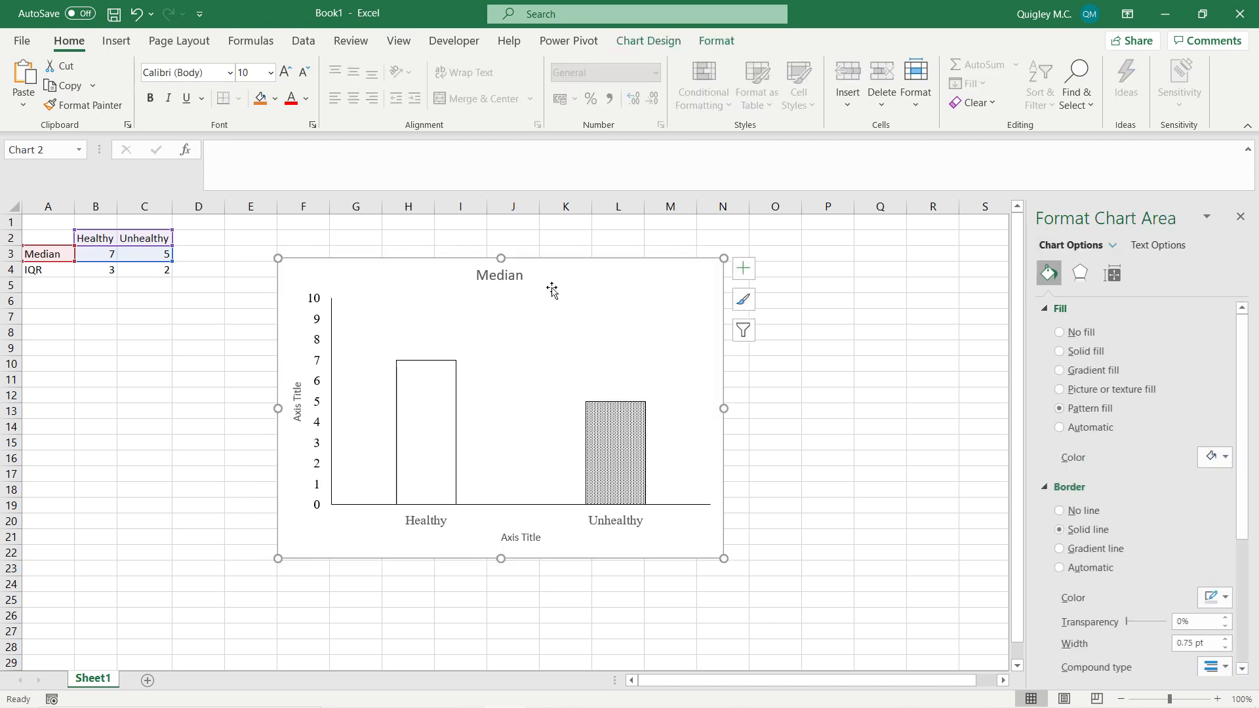
left_click(514, 278)
left_click(513, 279)
key("Right")
key("BackSpace")
key("BackSpace")
key("BackSpace")
key("BackSpace")
key("BackSpace")
key("BackSpace")
type("Titl")
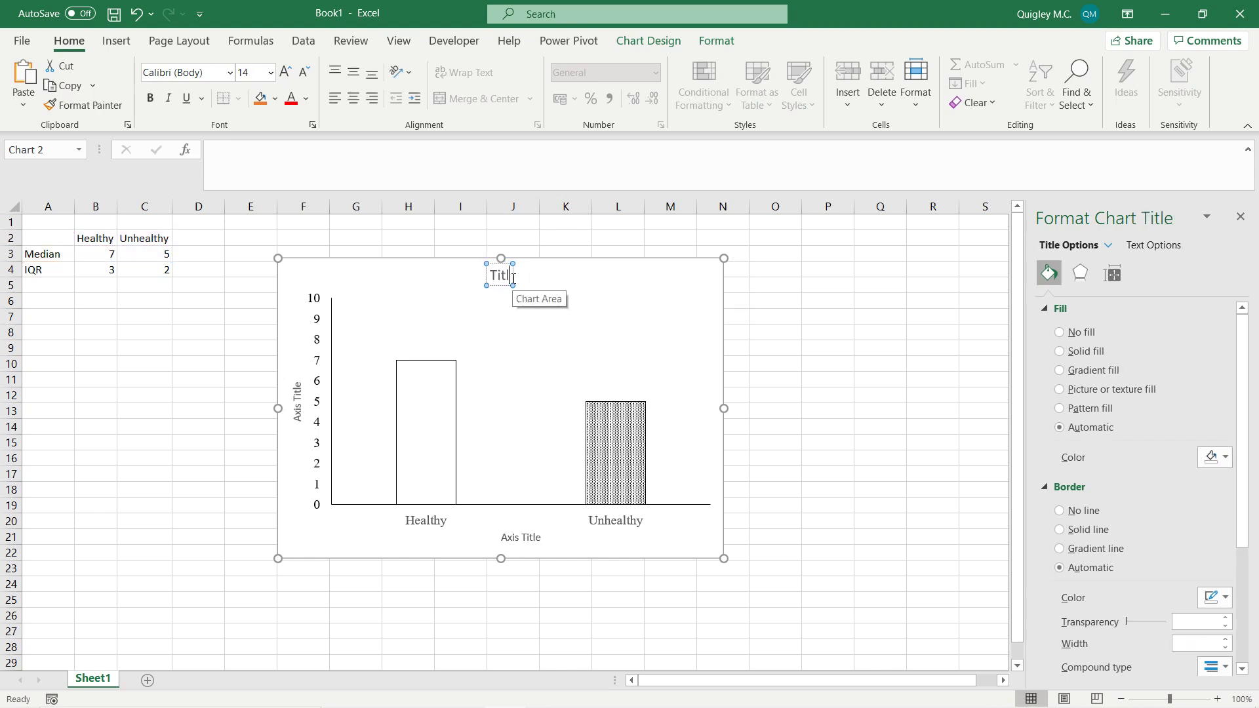
type("e of graph")
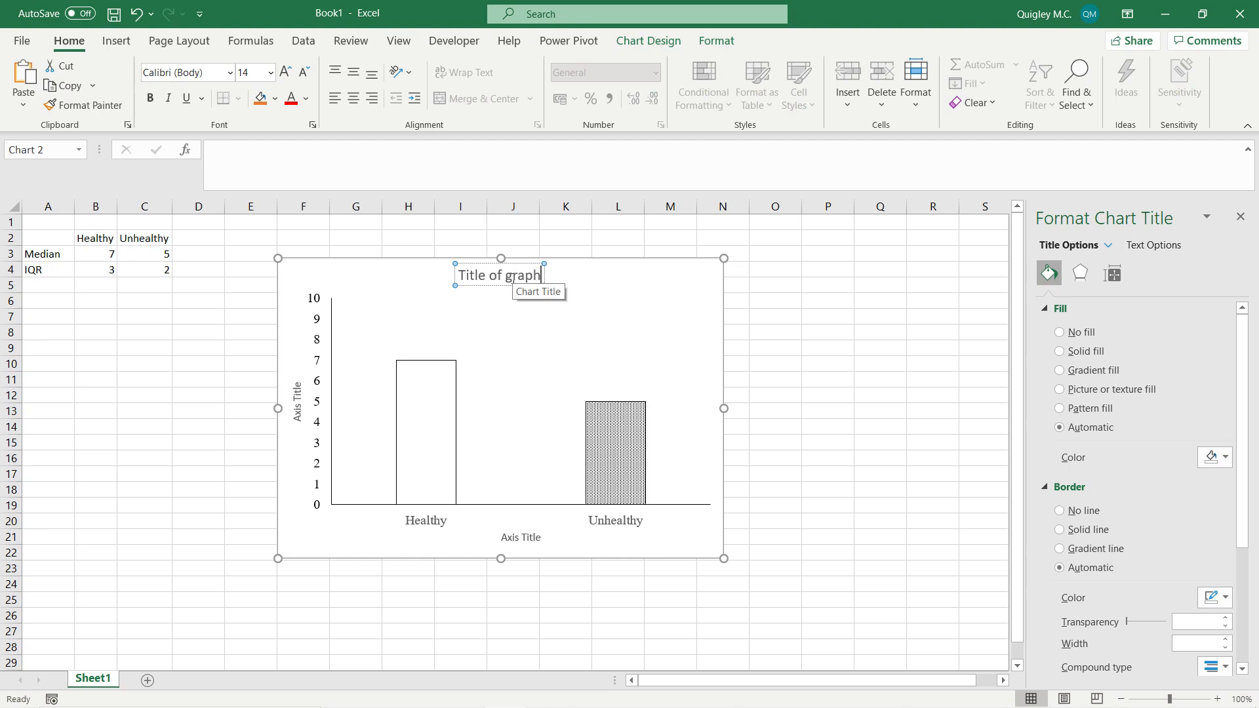
left_click(874, 366)
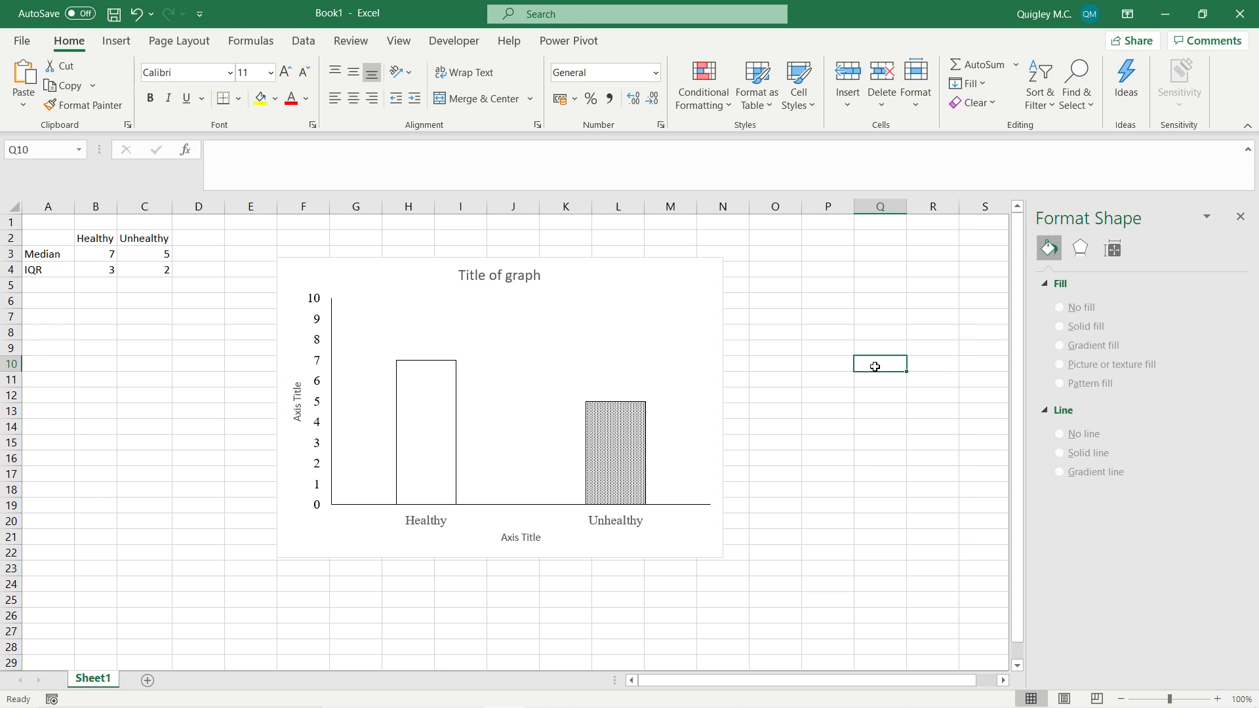
- Add error bars to the Healthy and Unhealthy columns of the Median series
mouse_move(436, 382)
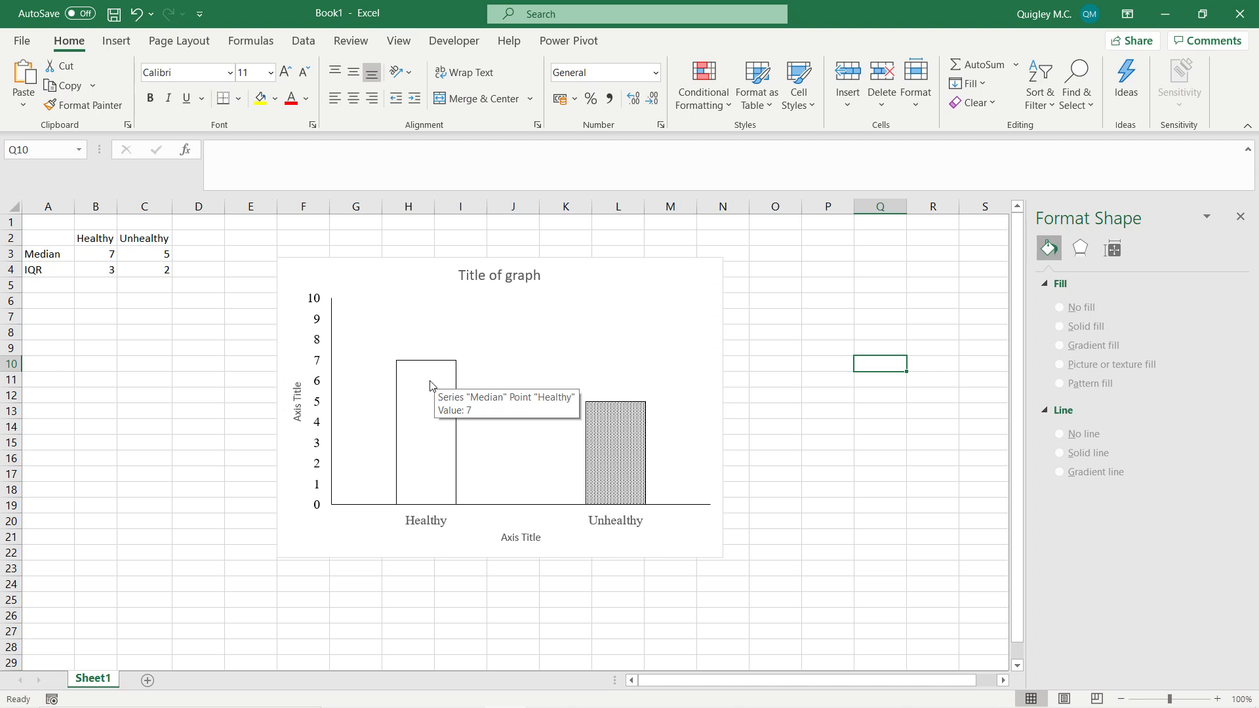
left_click(430, 386)
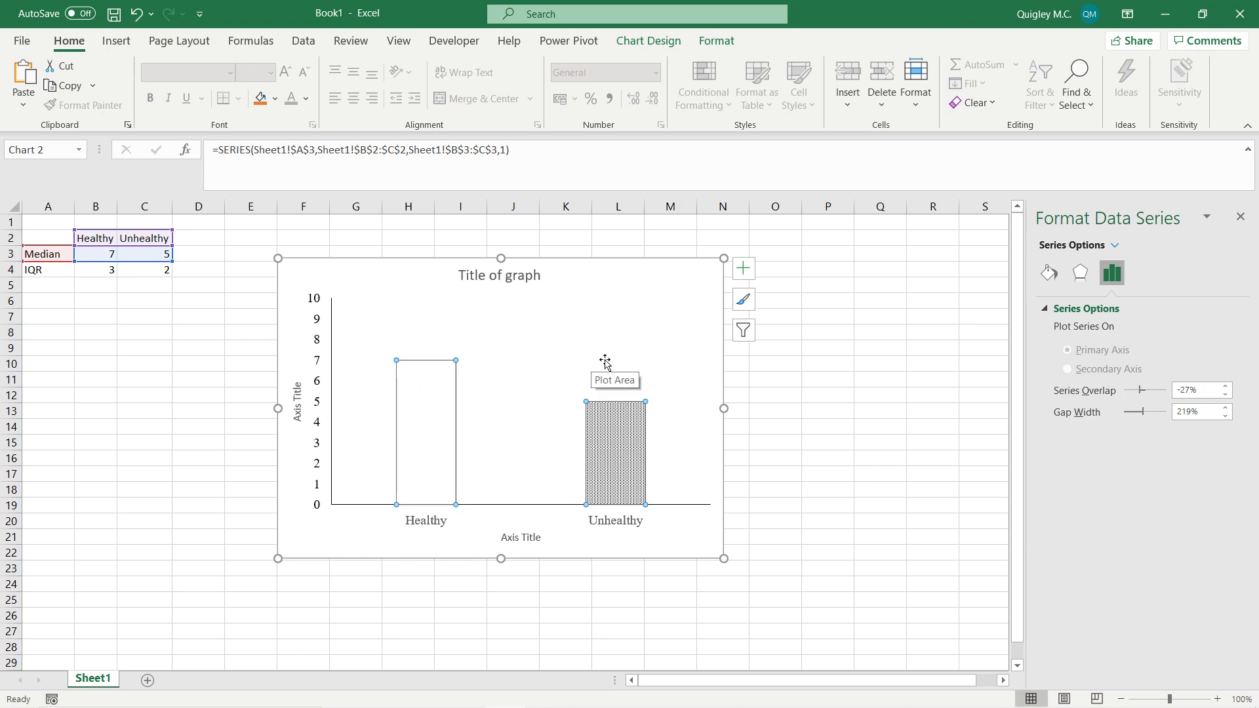
left_click(748, 278)
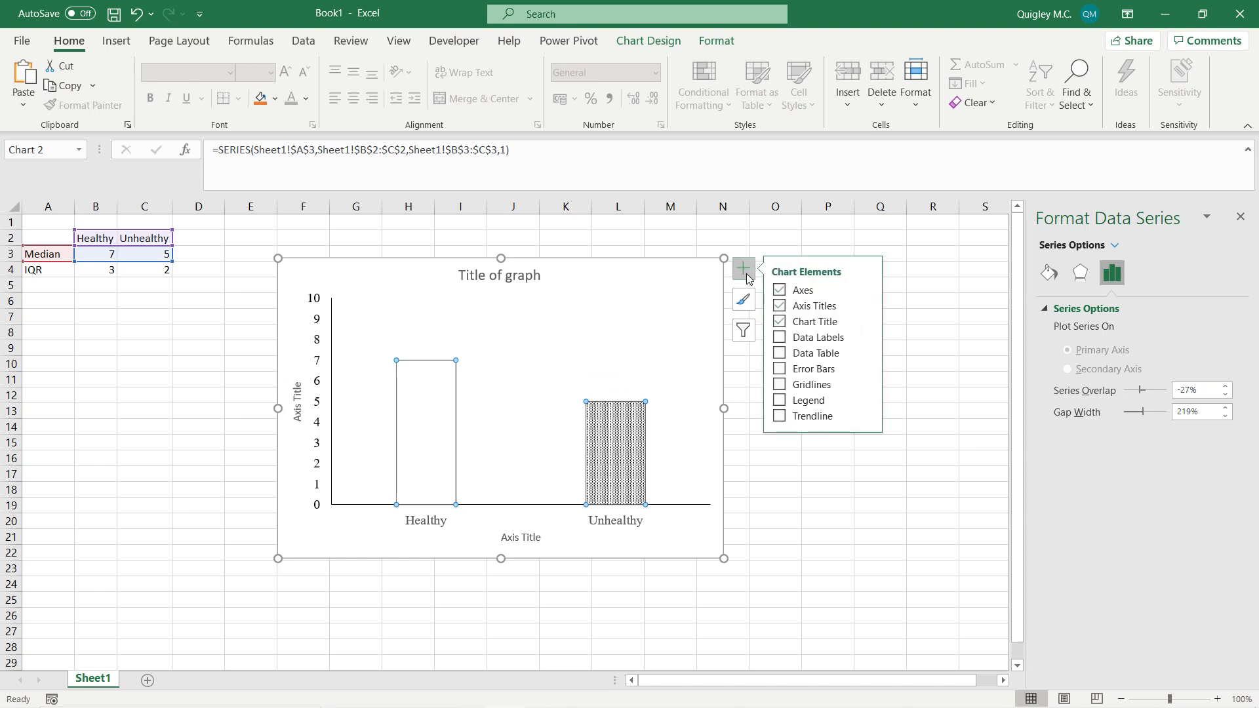
left_click(780, 371)
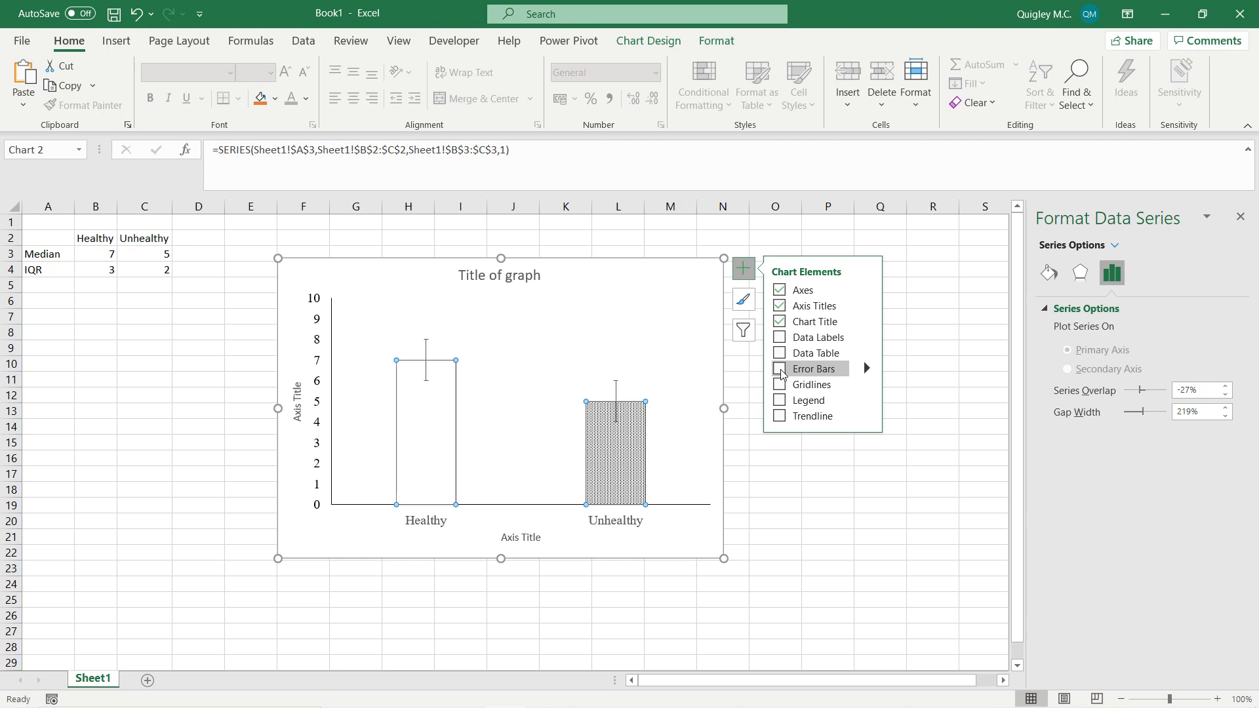
- Enable error bars on the Median series with a custom error amount, using the IQR cells B4:C4 as the positive error value
left_click(781, 371)
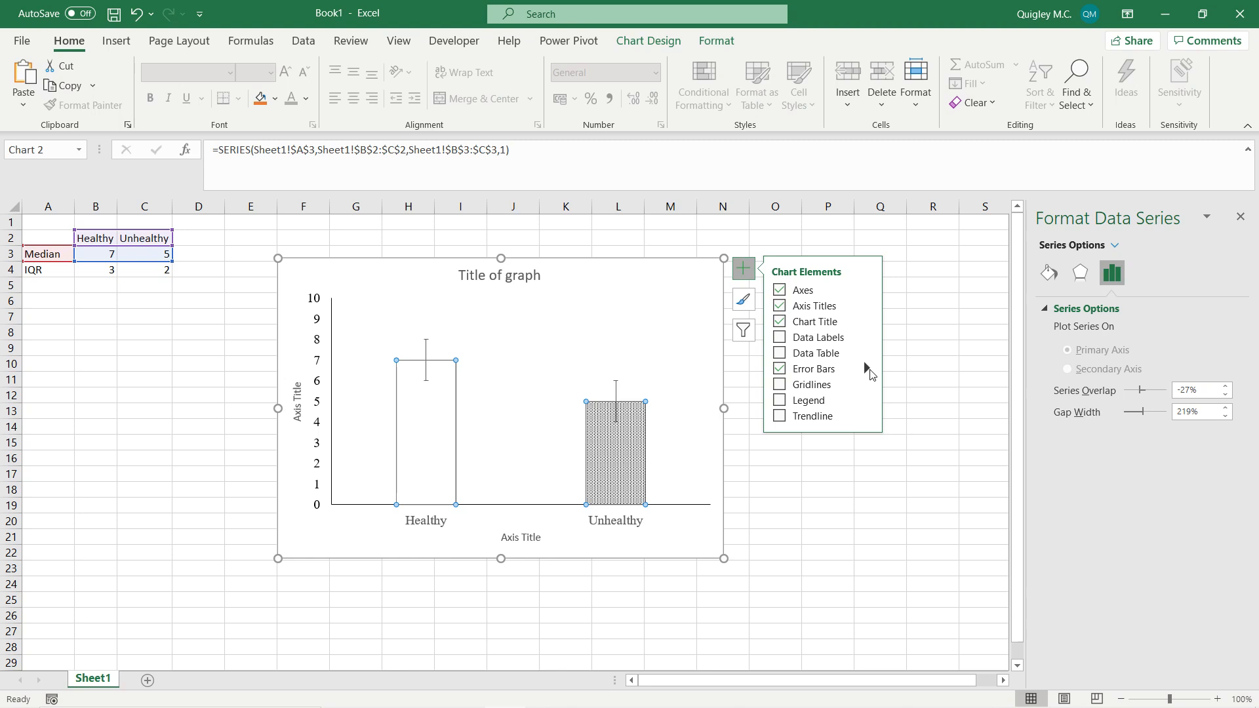
left_click(868, 369)
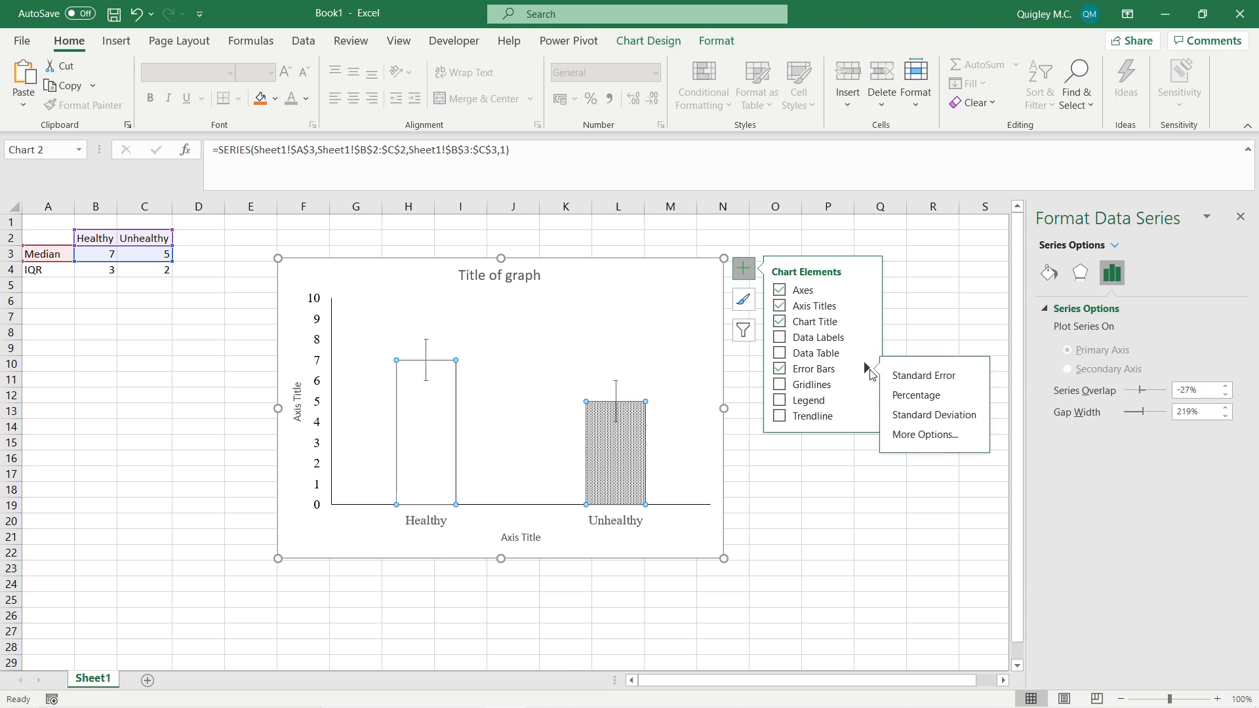
left_click(944, 438)
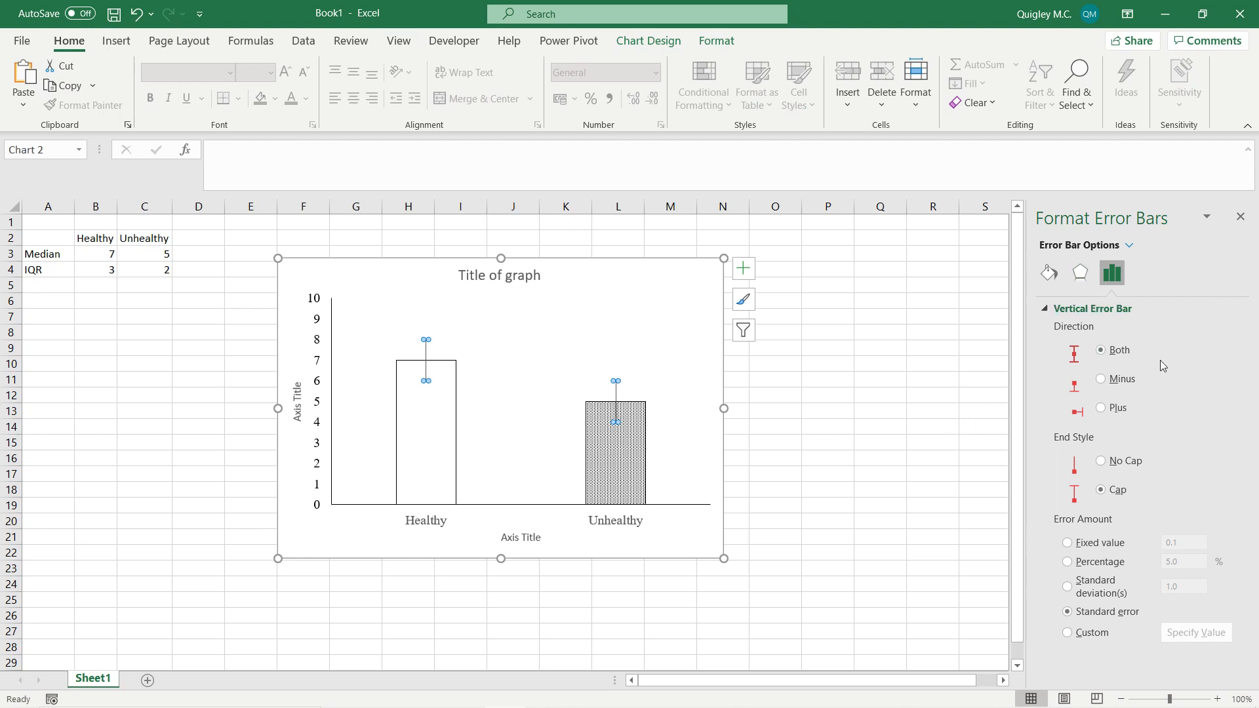
left_click(1101, 640)
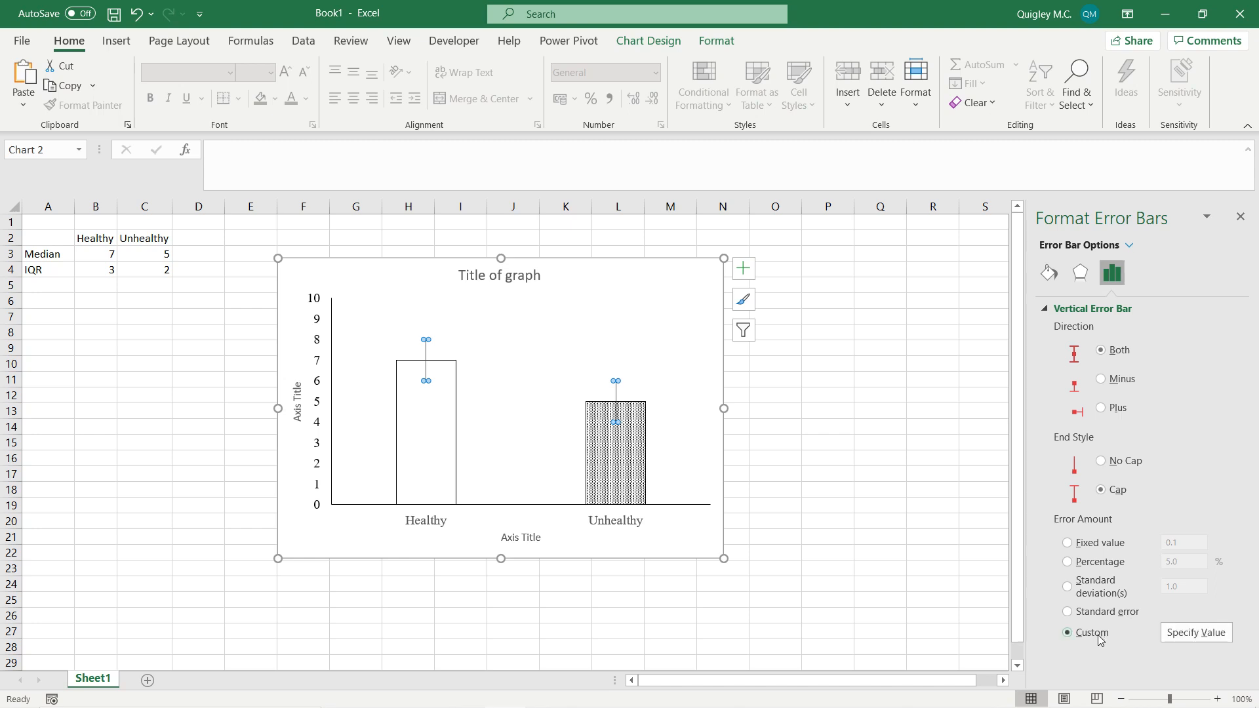
left_click(1173, 636)
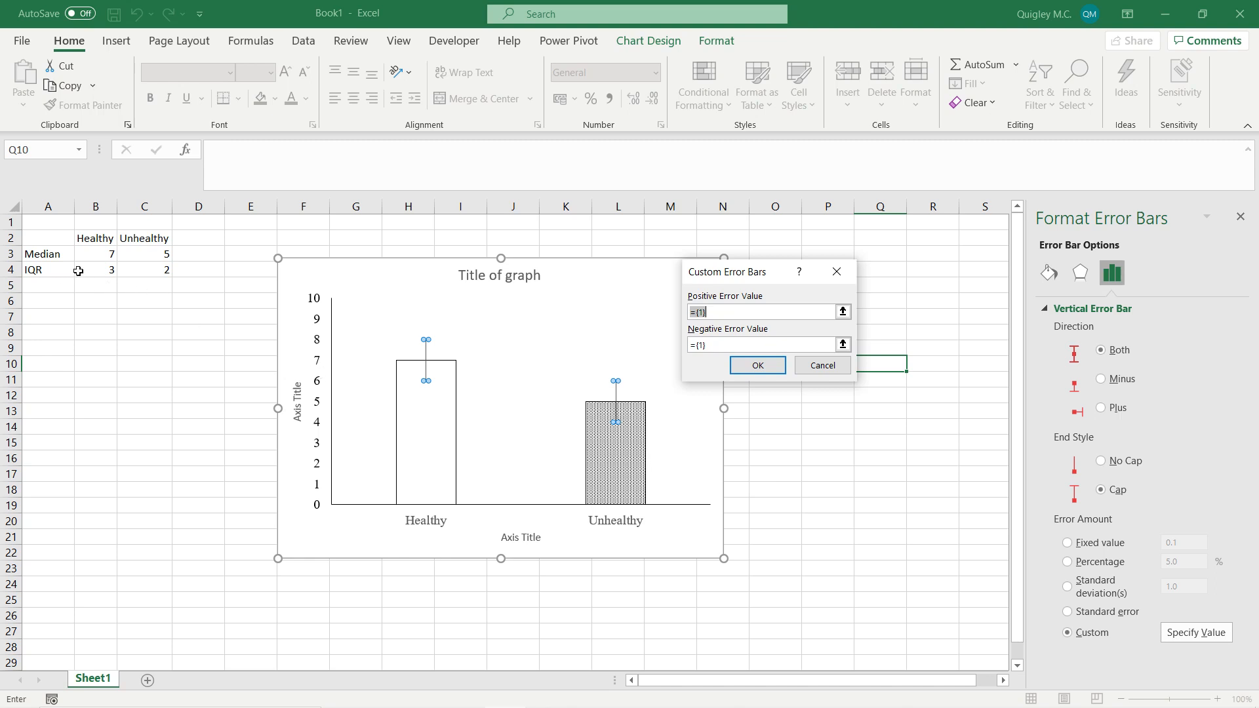
left_click_drag(95, 269, 135, 270)
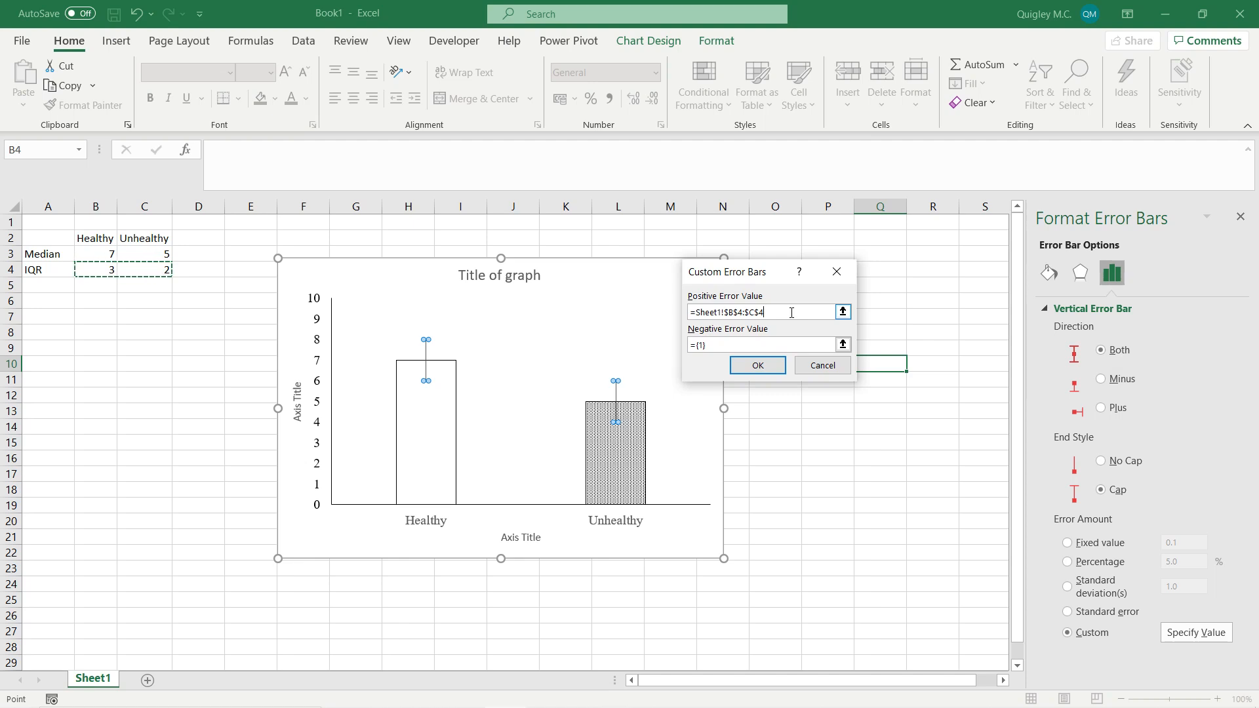
- Set the negative error value to the IQR cells B4:C4 as well, apply the custom error bars and deselect the chart
left_click(843, 345)
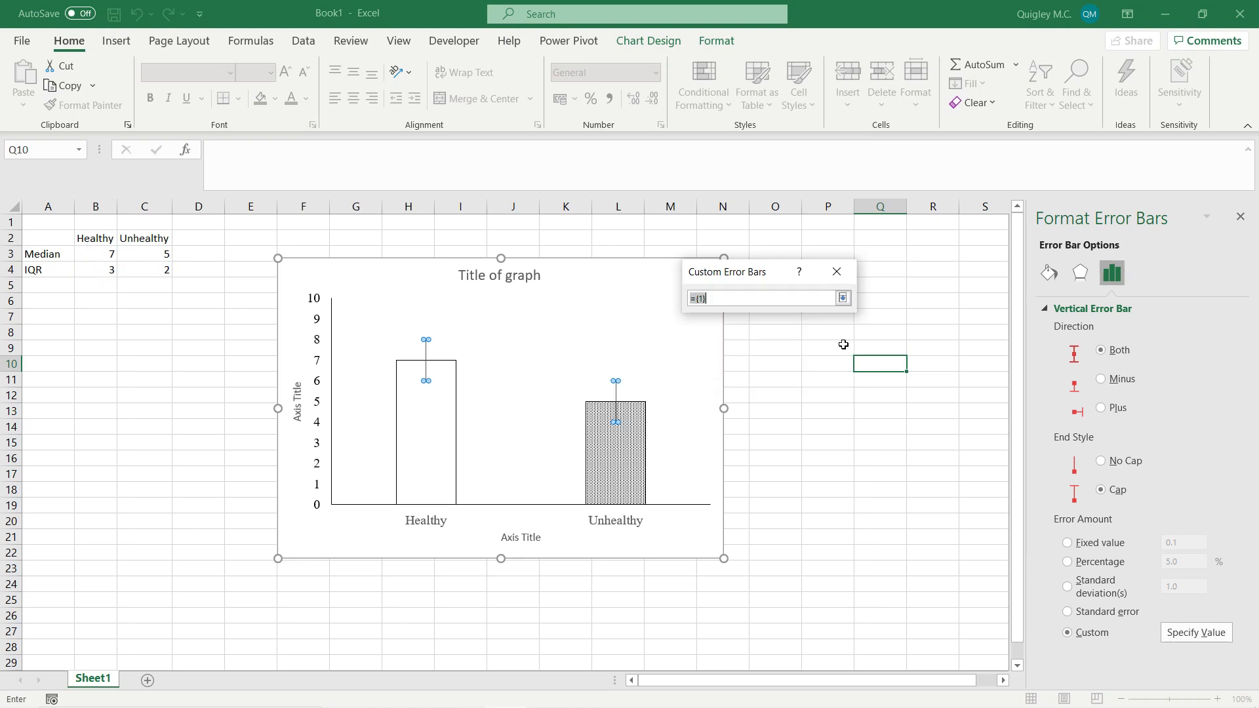
left_click_drag(98, 269, 163, 269)
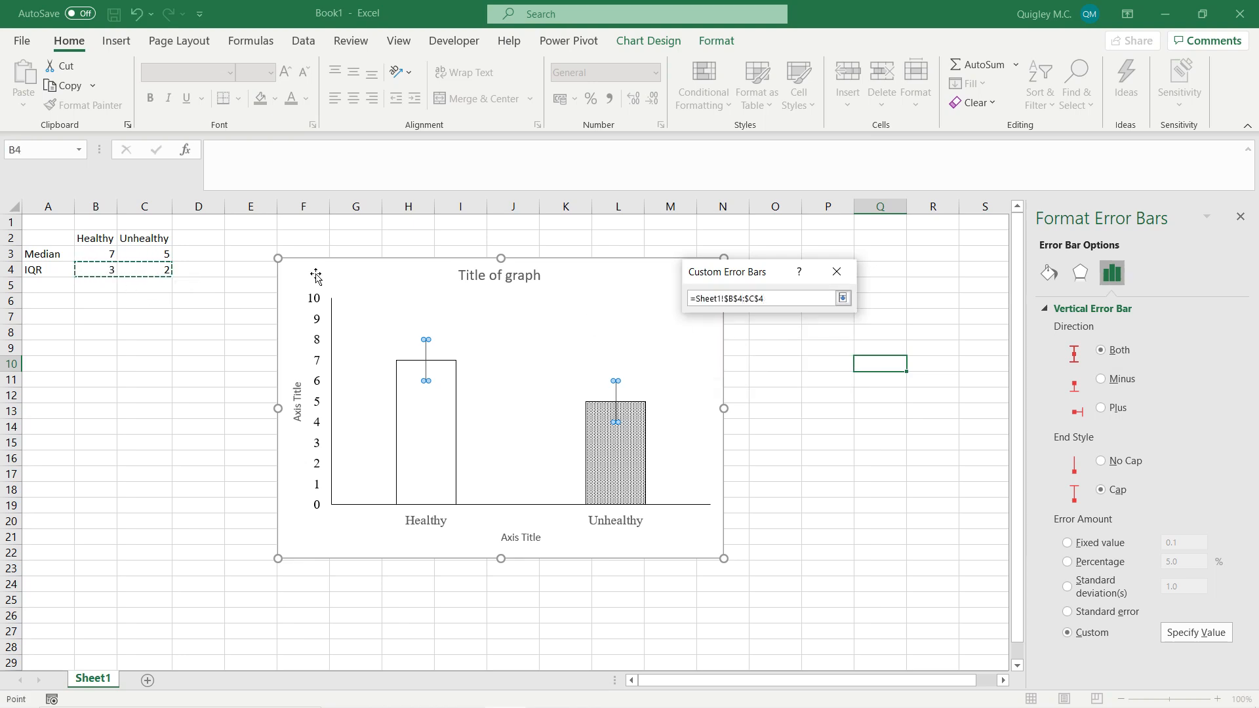
left_click(843, 299)
left_click(758, 366)
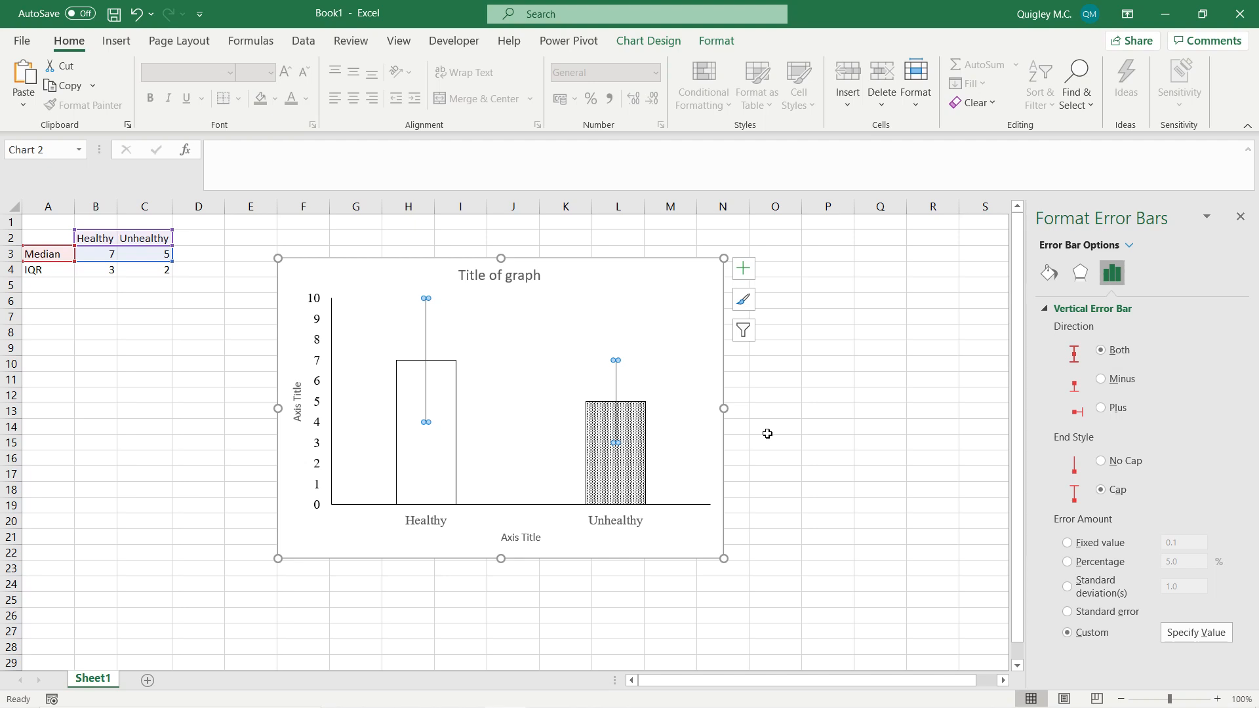
left_click(767, 434)
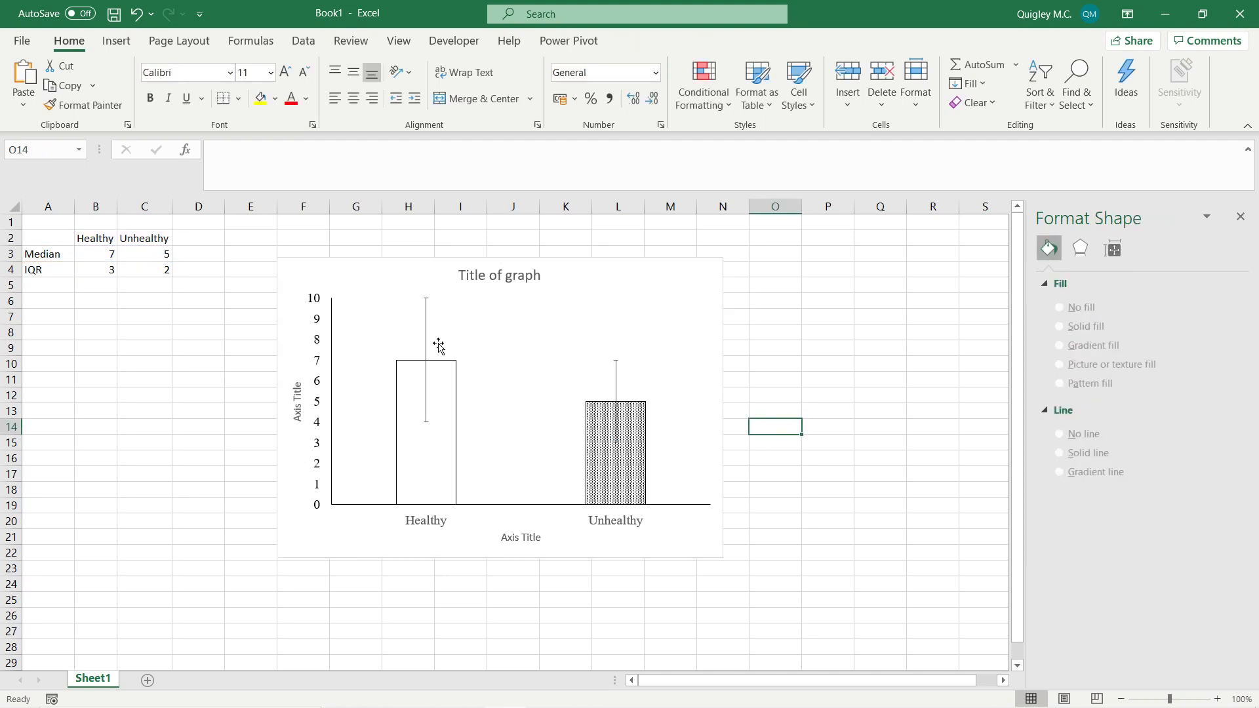
- Set the Unhealthy IQR in cell C4 to 3
left_click(113, 272)
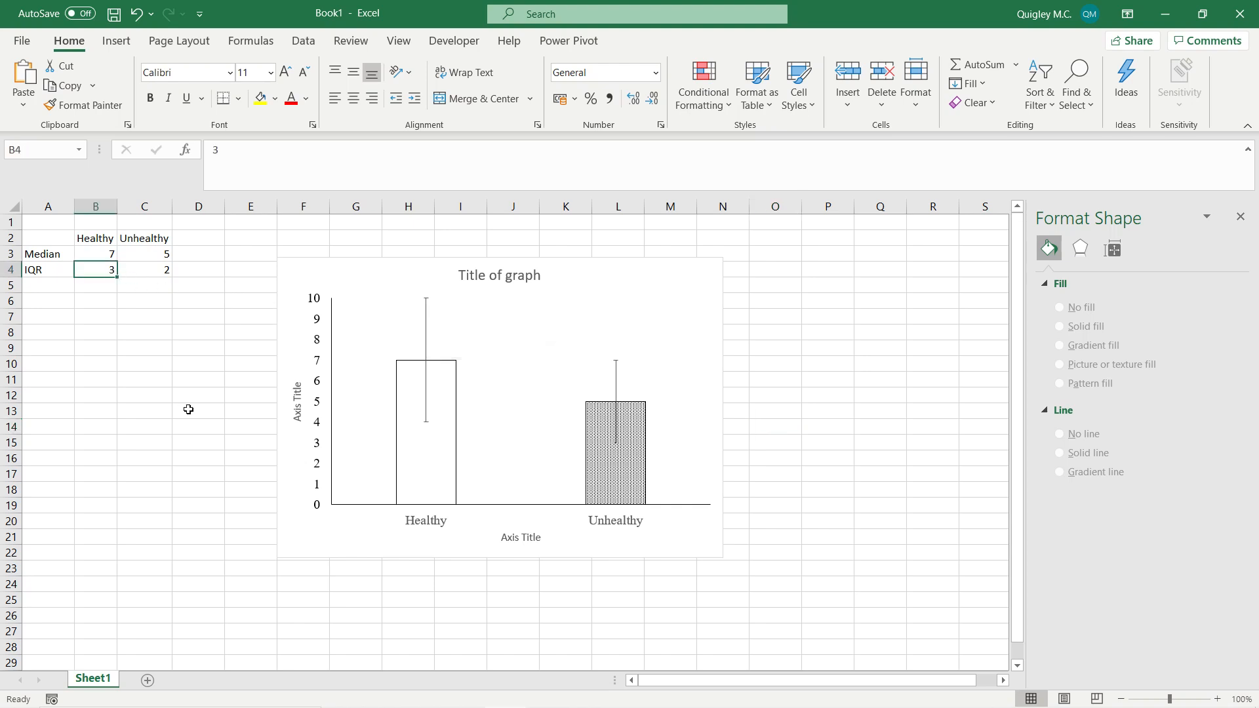
key("Right")
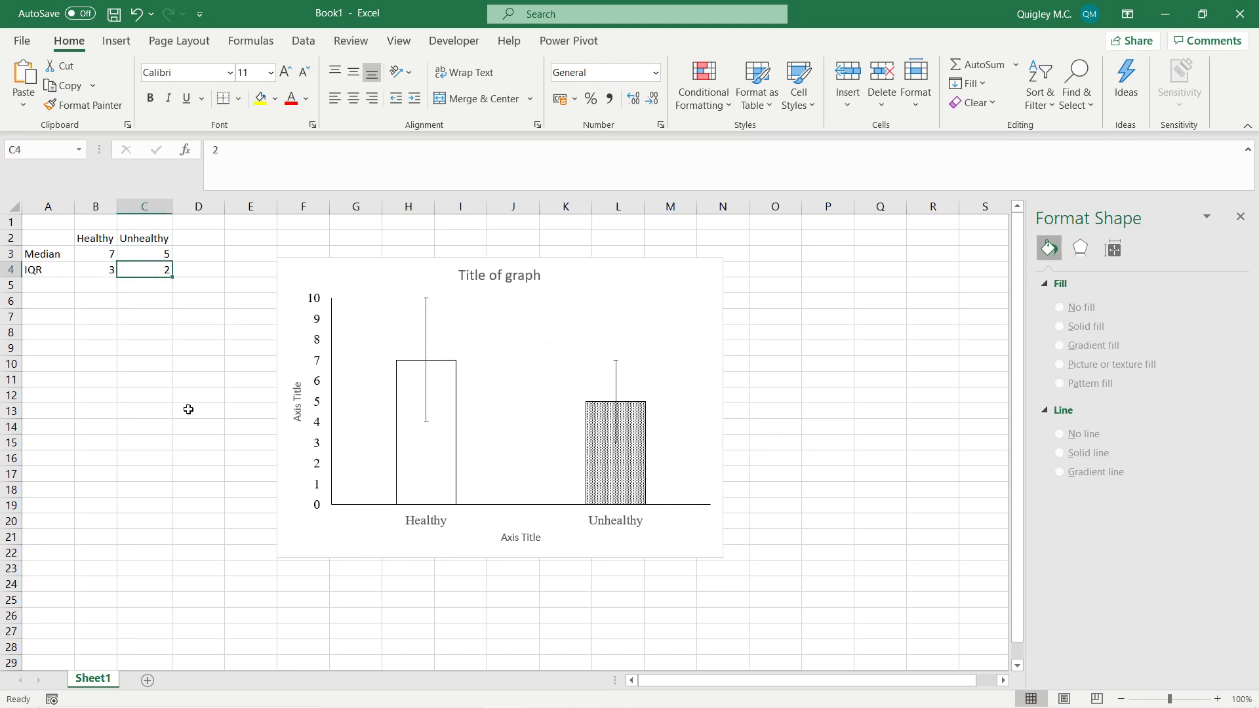
type("3")
key("Return")
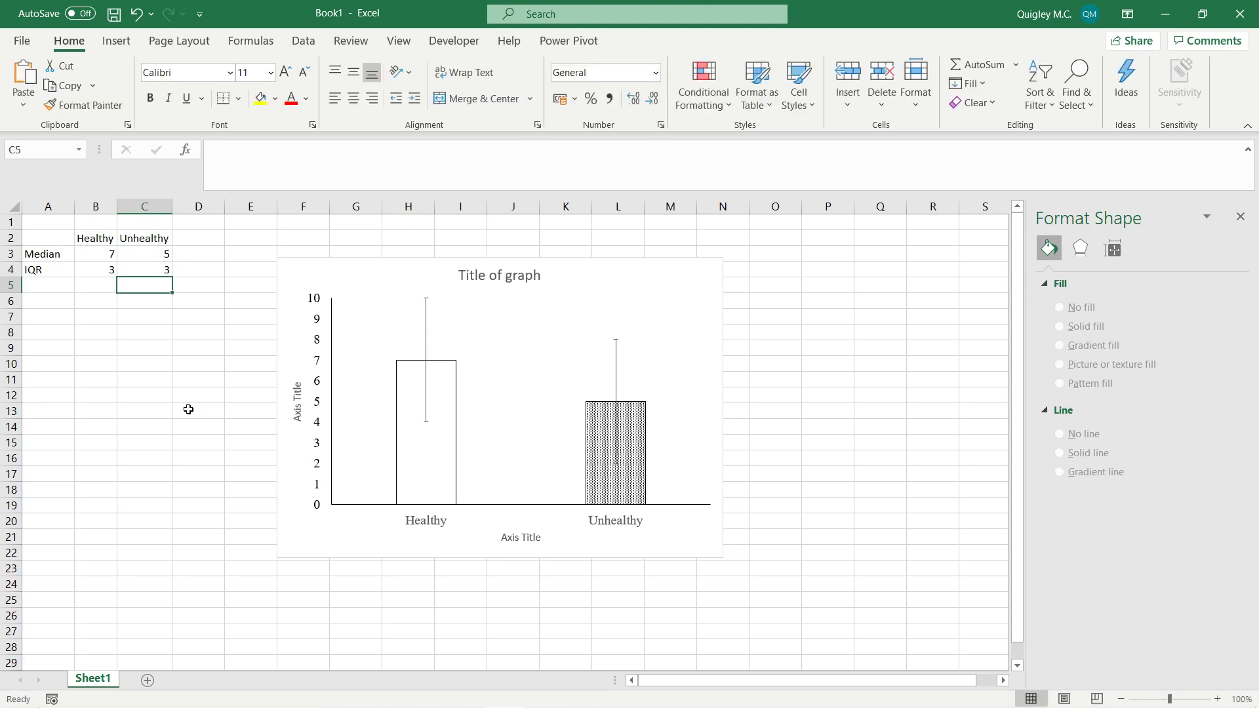
- Restore the Unhealthy IQR in cell C4 to 2 and move the cell selection down to C12
key("Up")
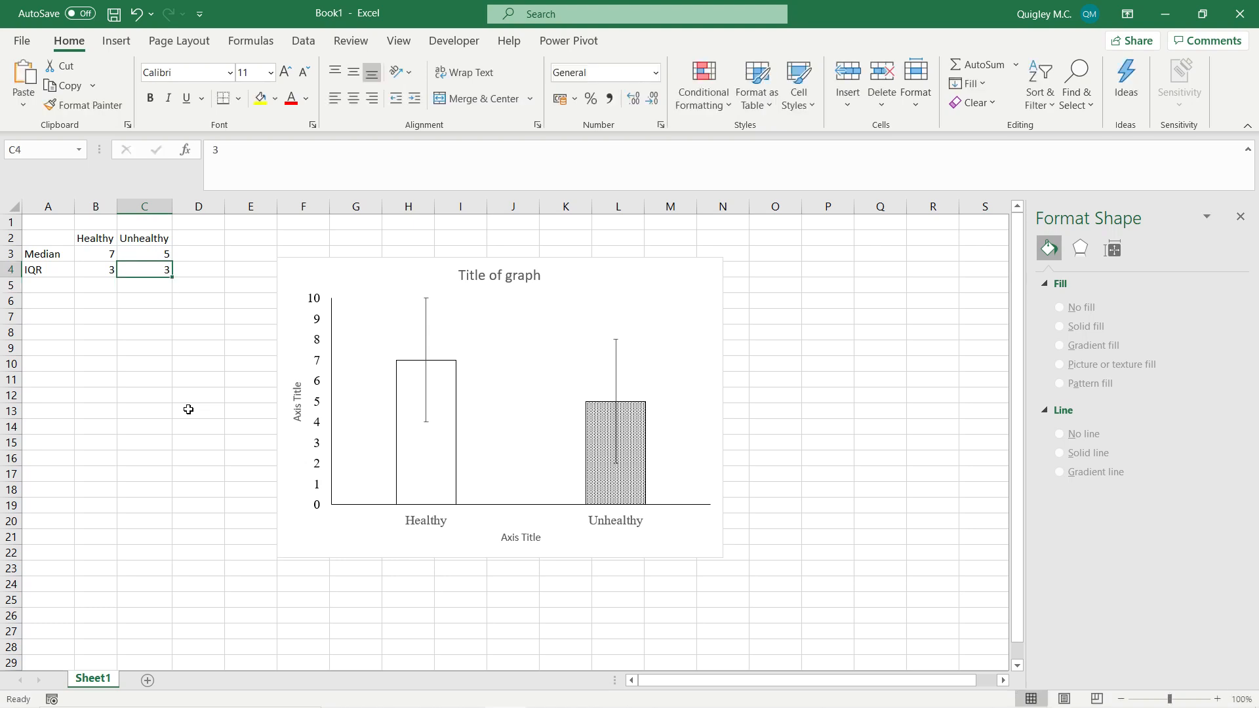
type("2")
key("Return")
key("Down")
key("Down")
key("Down")
key("Down")
key("Down")
key("Down")
key("Down")
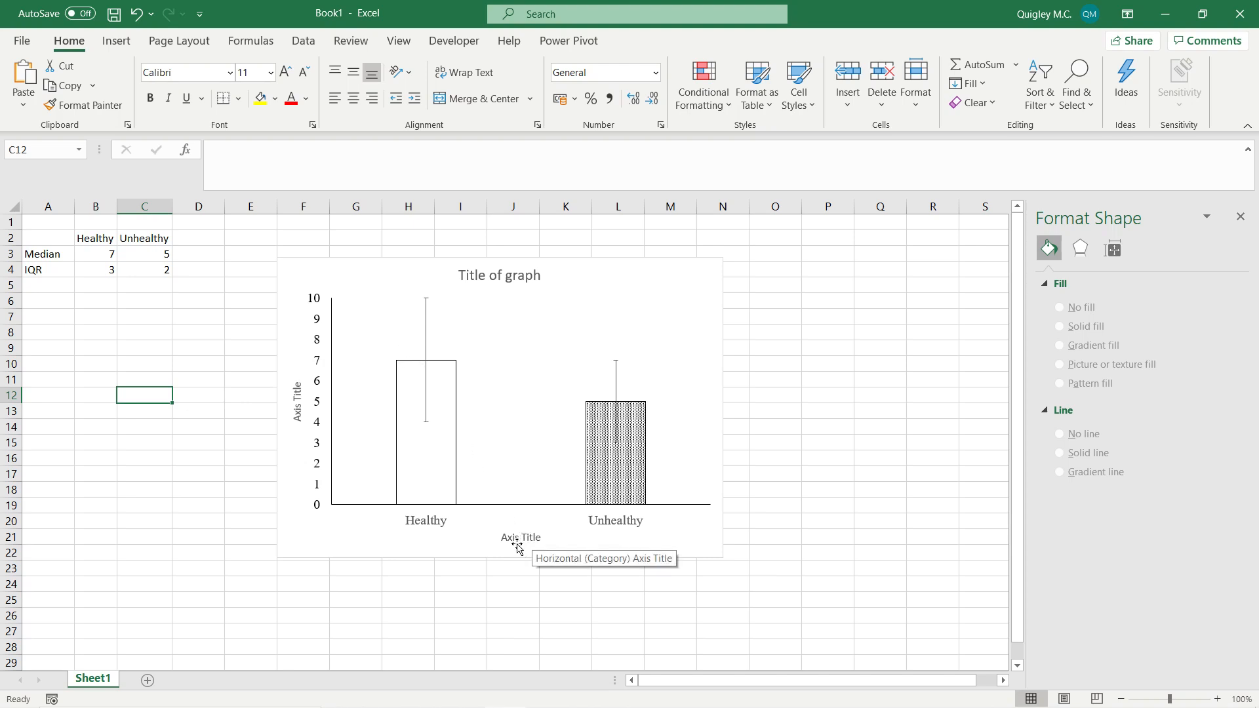
- Copy the whole chart, switch to the blank Word document and paste the chart there
left_click(628, 272)
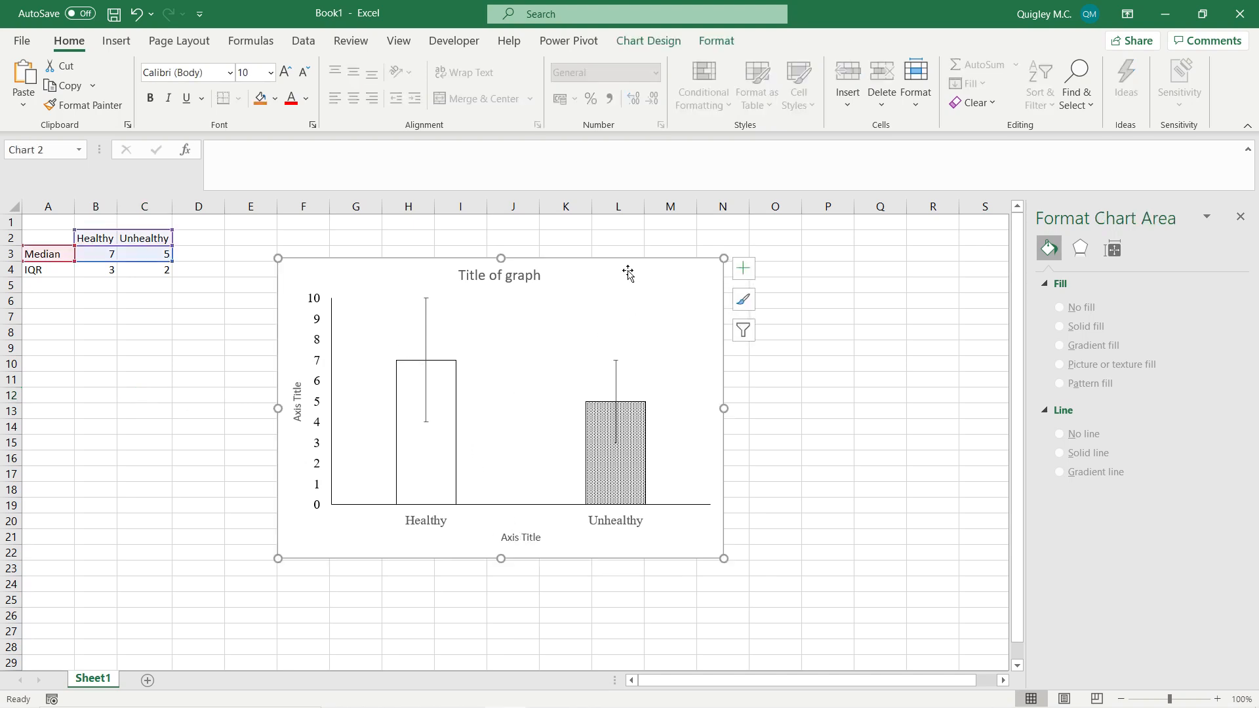
key("alt+Tab")
key("alt+Tab")
key("alt+Tab")
key("alt+Tab")
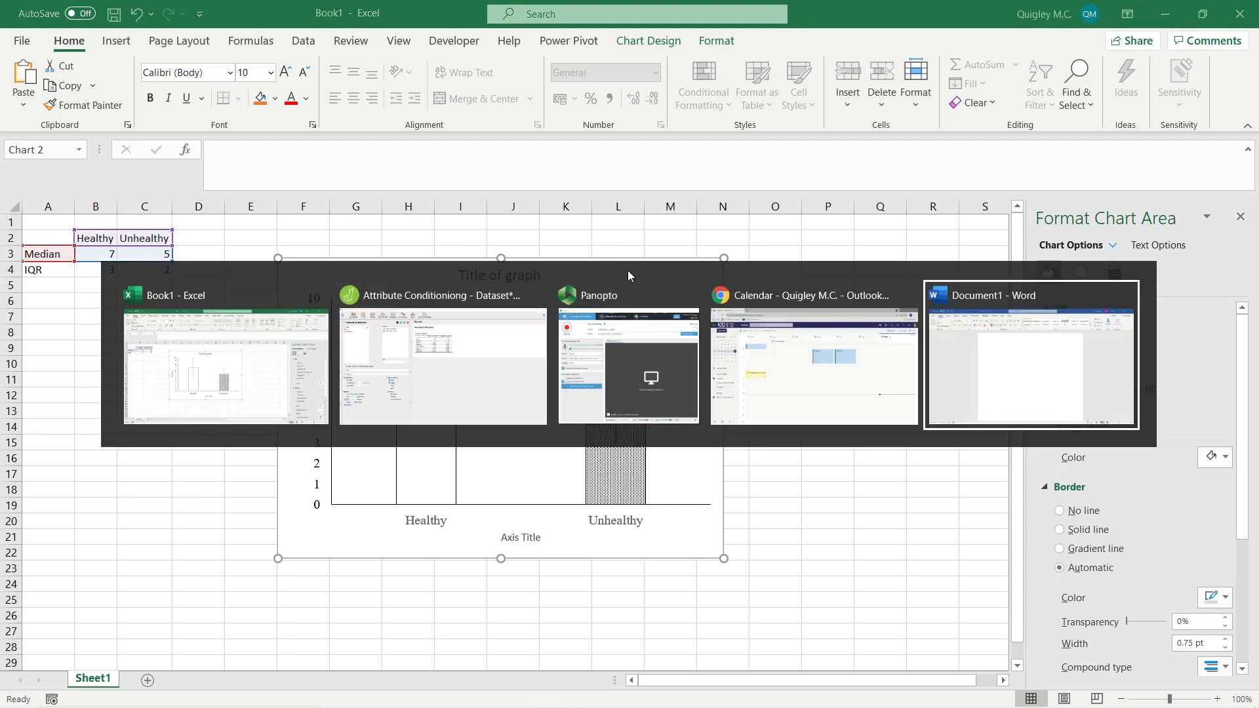
key("ctrl+v")
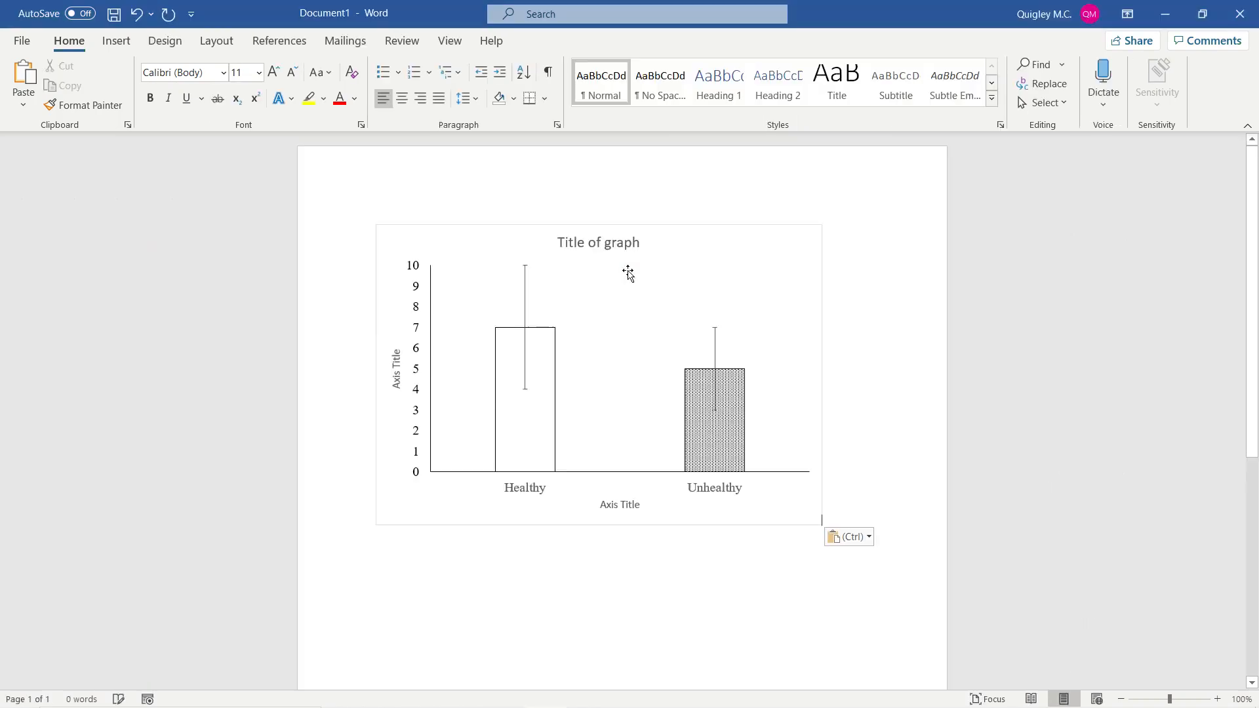